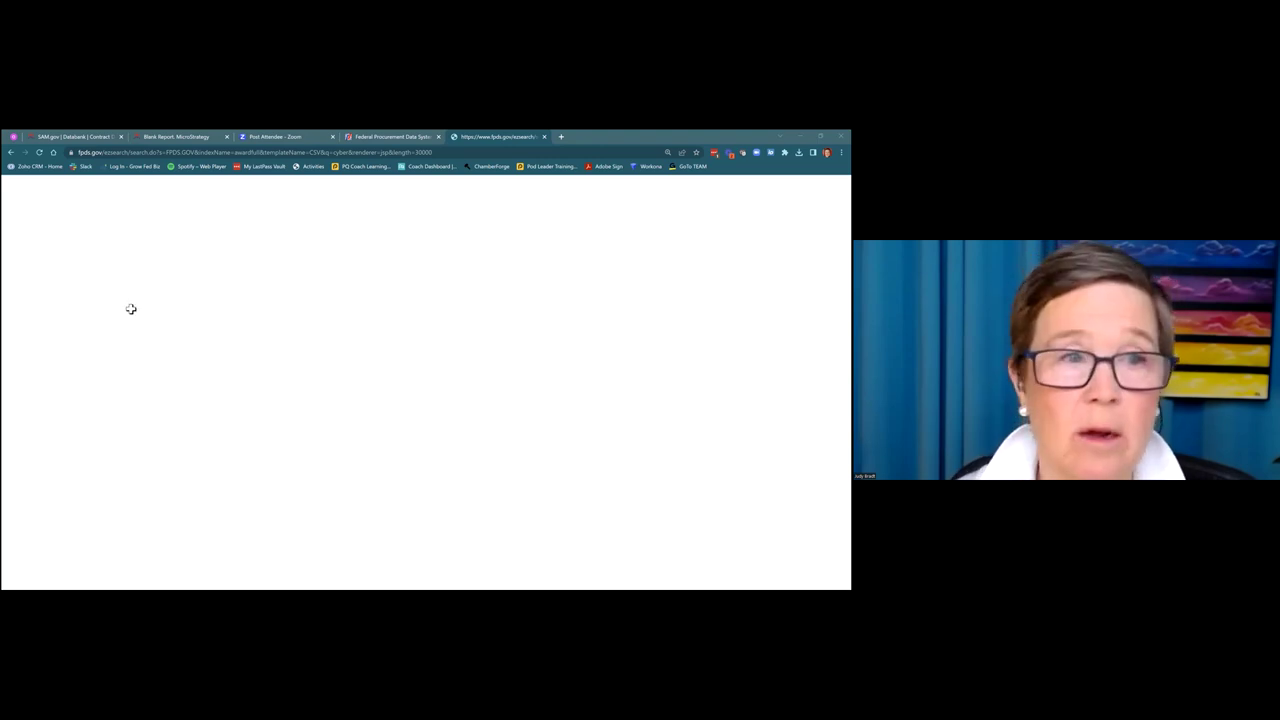
Switch to the Securemedy fpds workbook in Excel and examine the contract record's fields from Contract ID through CAGE Code.
{"action": "key", "text": "alt+Tab"}
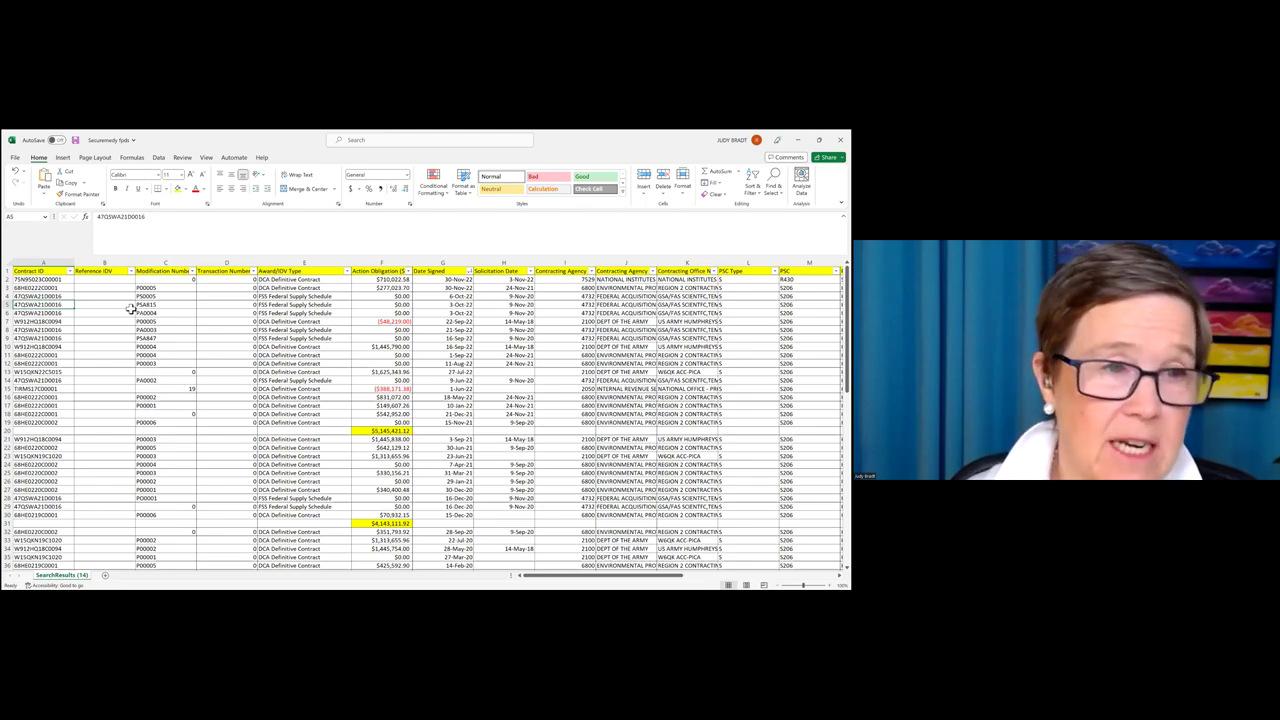
{"action": "key", "text": "Right"}
{"action": "key", "text": "Right"}
{"action": "key", "text": "Right"}
{"action": "key", "text": "Right"}
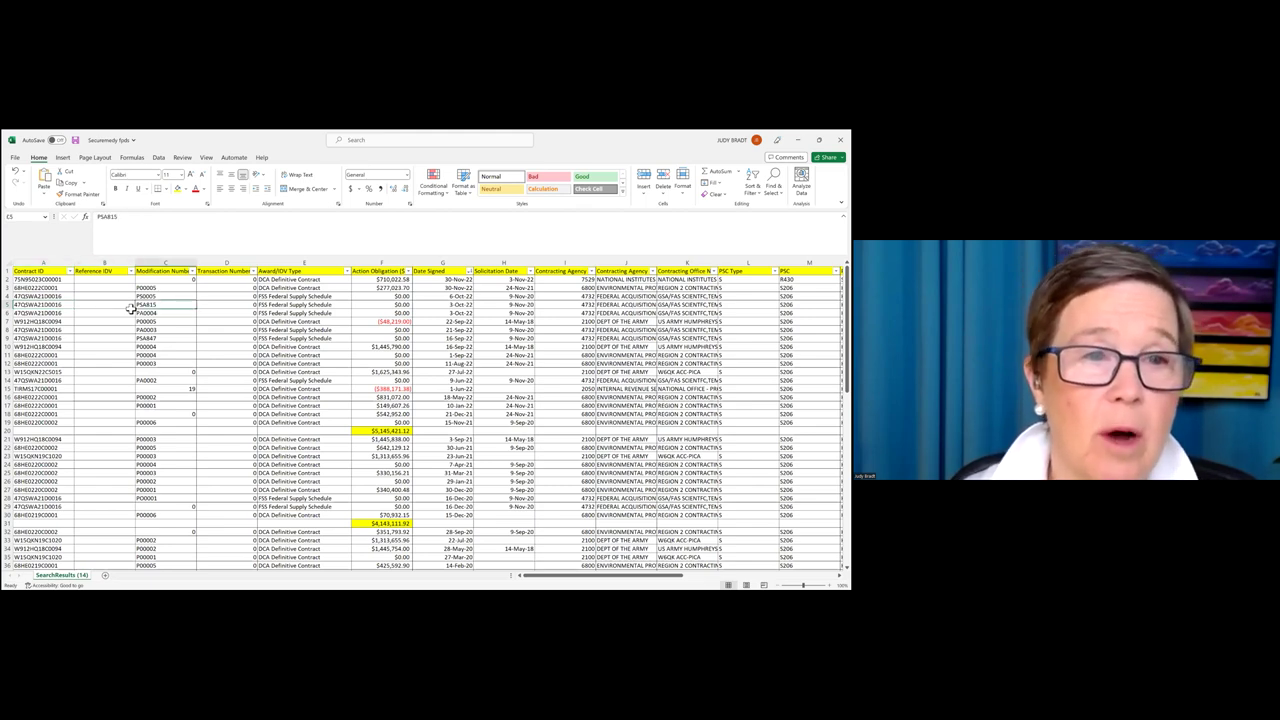
{"action": "key", "text": "Right"}
{"action": "key", "text": "Right"}
{"action": "key", "text": "Right"}
{"action": "key", "text": "Right"}
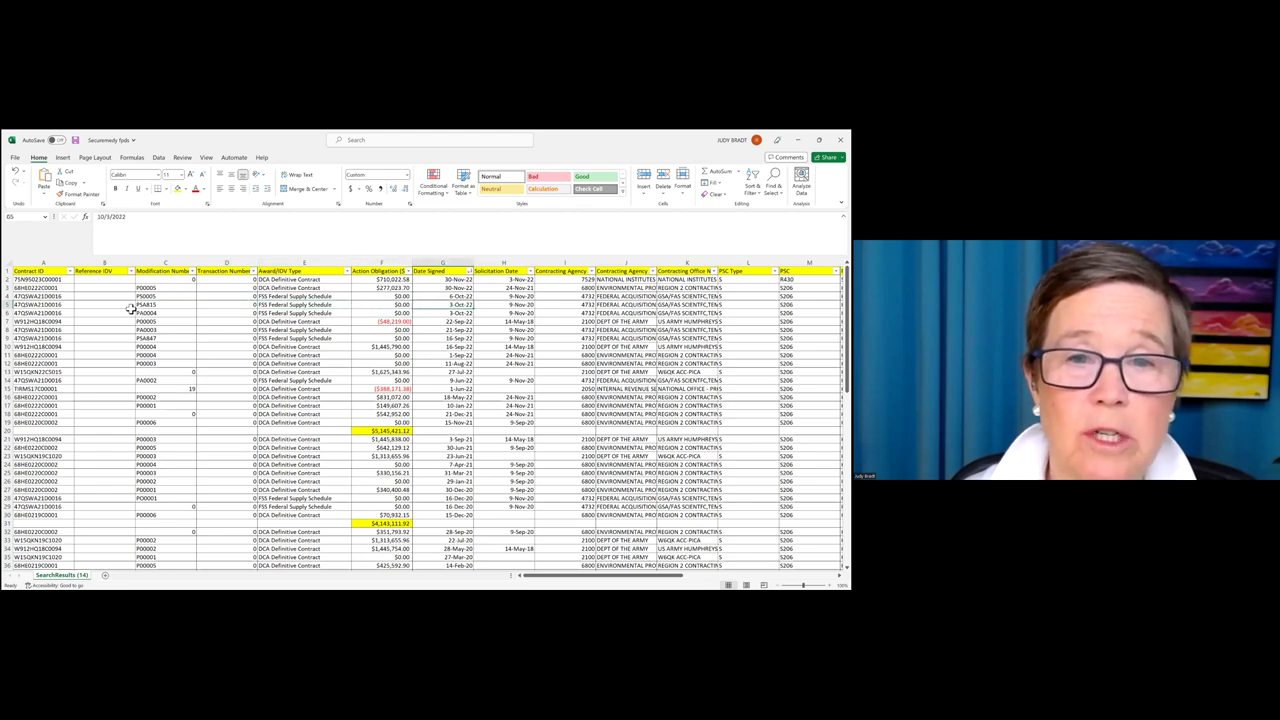
{"action": "key", "text": "Right"}
{"action": "key", "text": "Right"}
{"action": "key", "text": "Right"}
{"action": "key", "text": "Right"}
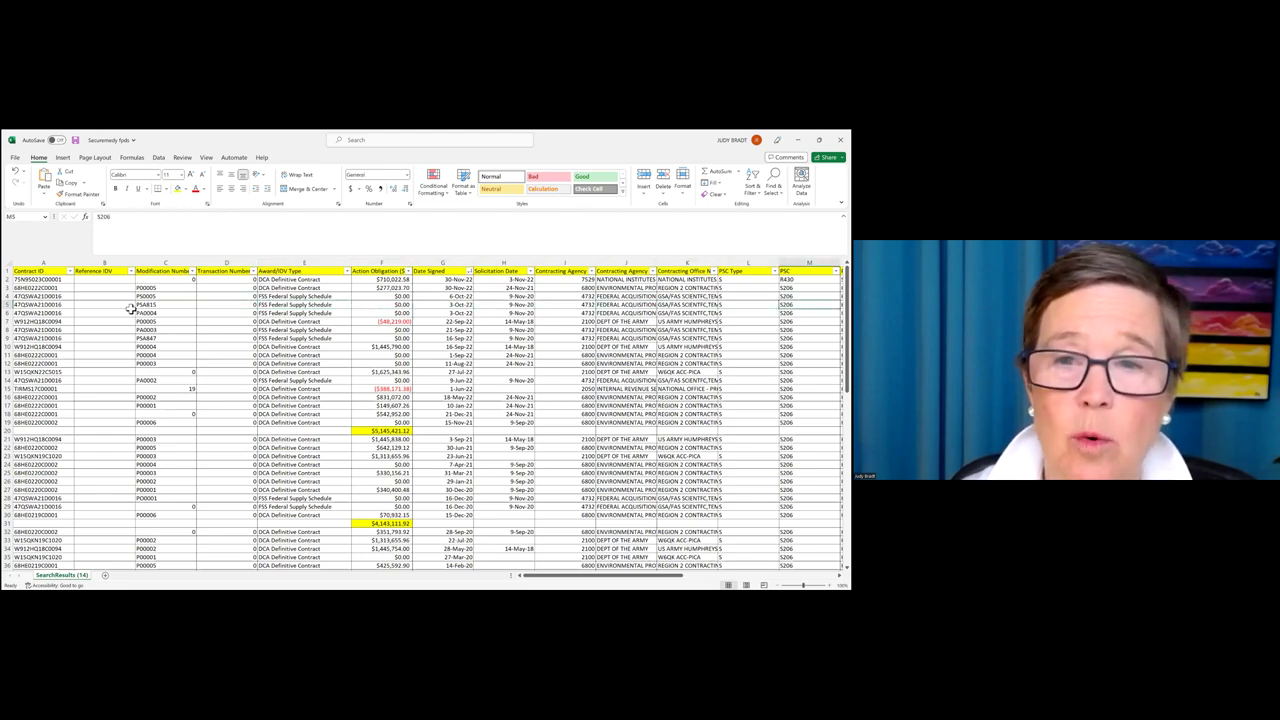
{"action": "key", "text": "Right"}
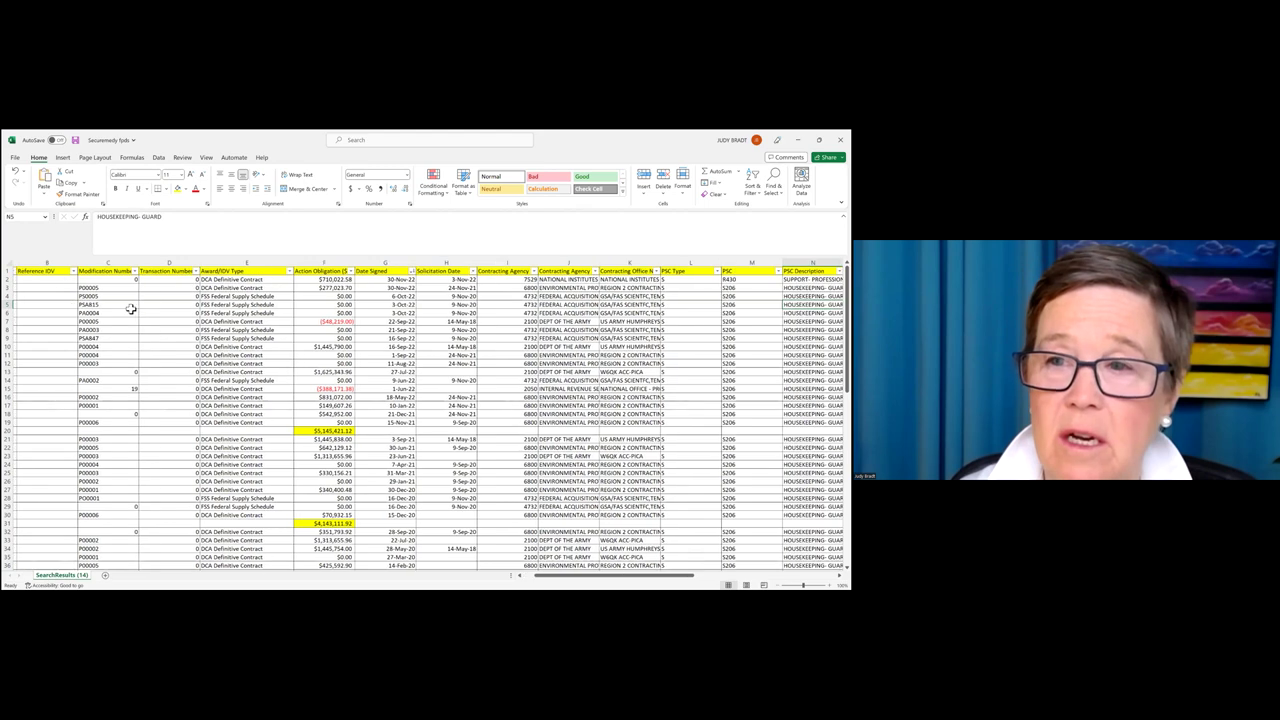
{"action": "key", "text": "Right"}
{"action": "key", "text": "Right"}
{"action": "key", "text": "Right"}
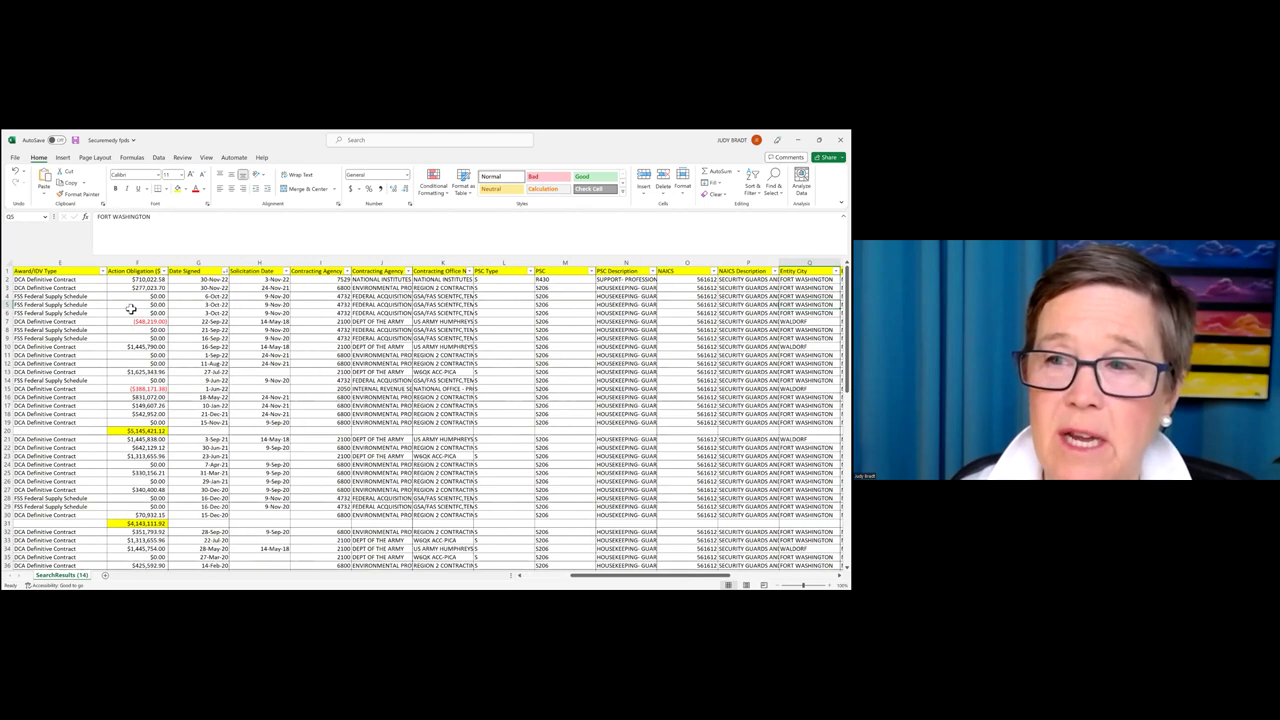
{"action": "key", "text": "Right"}
{"action": "key", "text": "Right"}
{"action": "key", "text": "Right"}
{"action": "key", "text": "Right"}
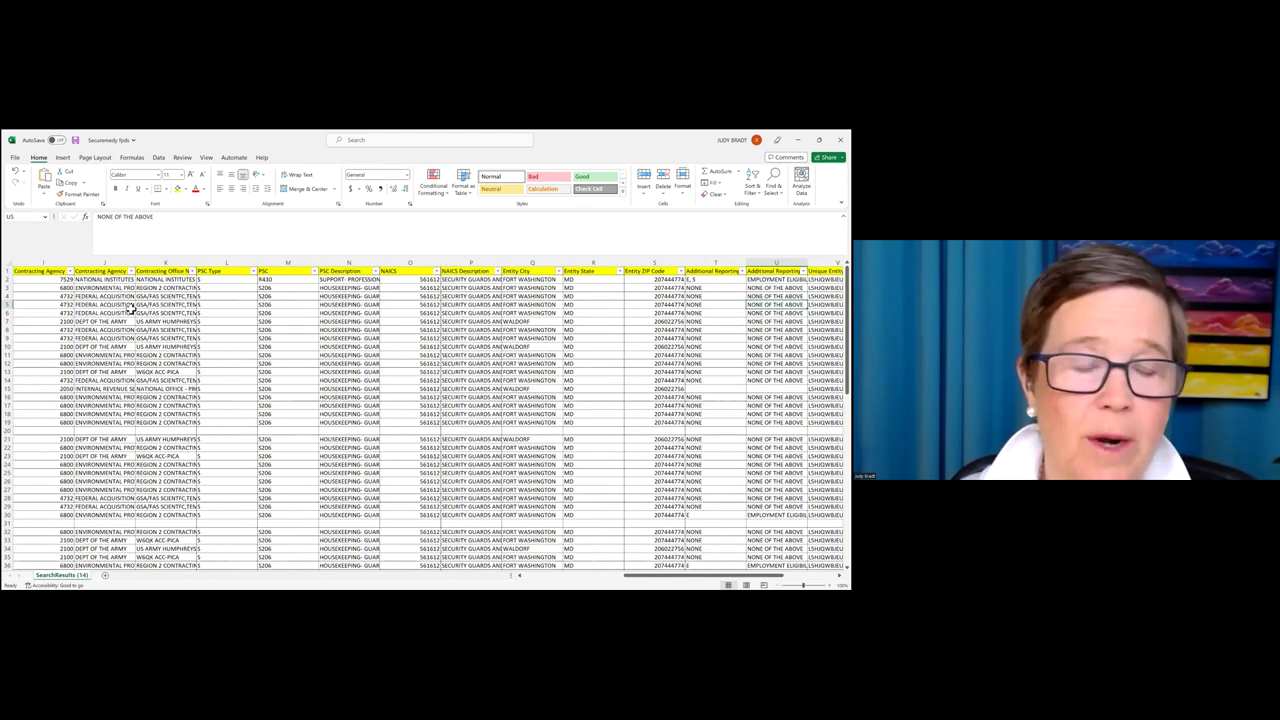
{"action": "key", "text": "Right"}
{"action": "key", "text": "Right"}
{"action": "key", "text": "Right"}
{"action": "key", "text": "Right"}
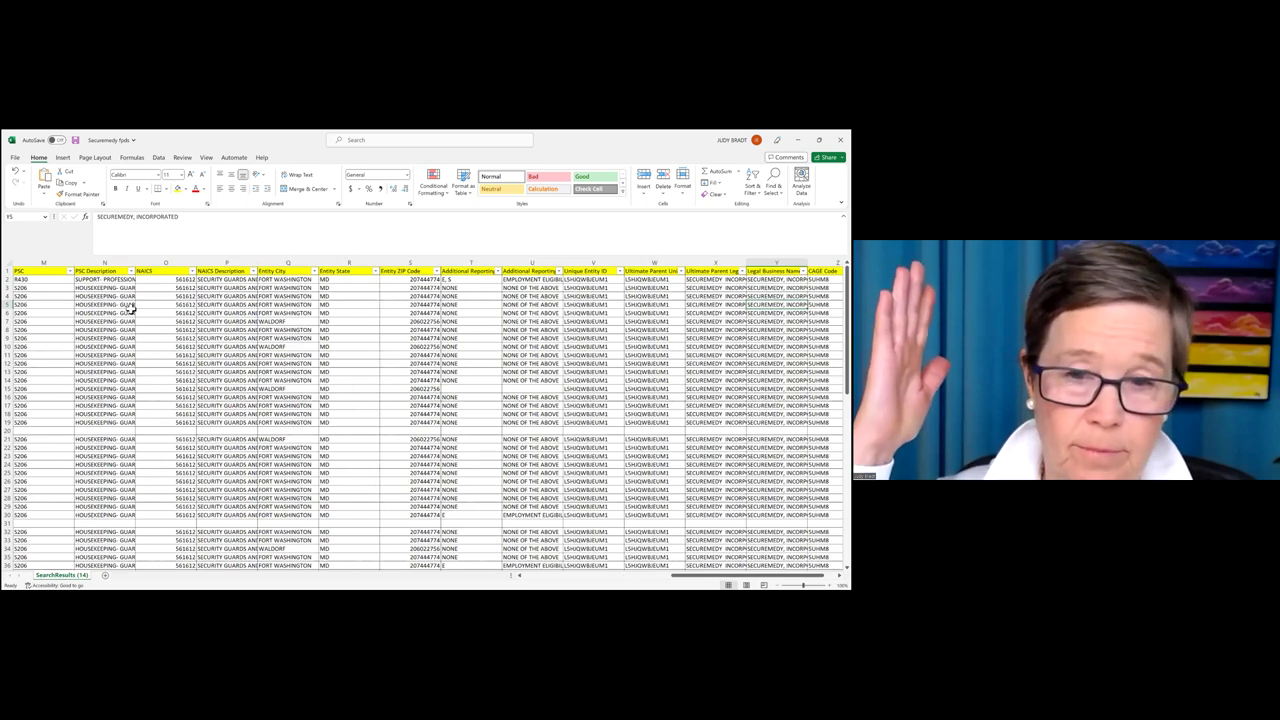
{"action": "key", "text": "Right"}
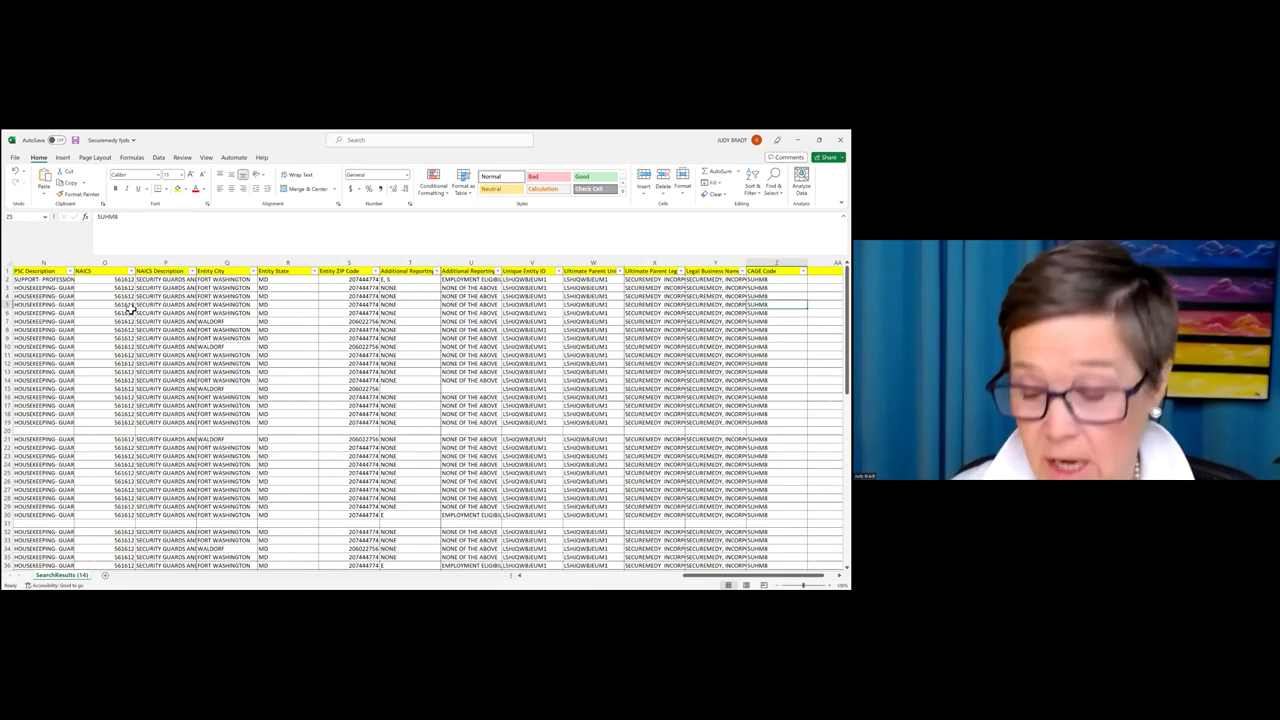
Review the same contract record's fields in reverse, from CAGE Code back to Contract ID.
{"action": "key", "text": "Left"}
{"action": "key", "text": "Left"}
{"action": "key", "text": "Left"}
{"action": "key", "text": "Left"}
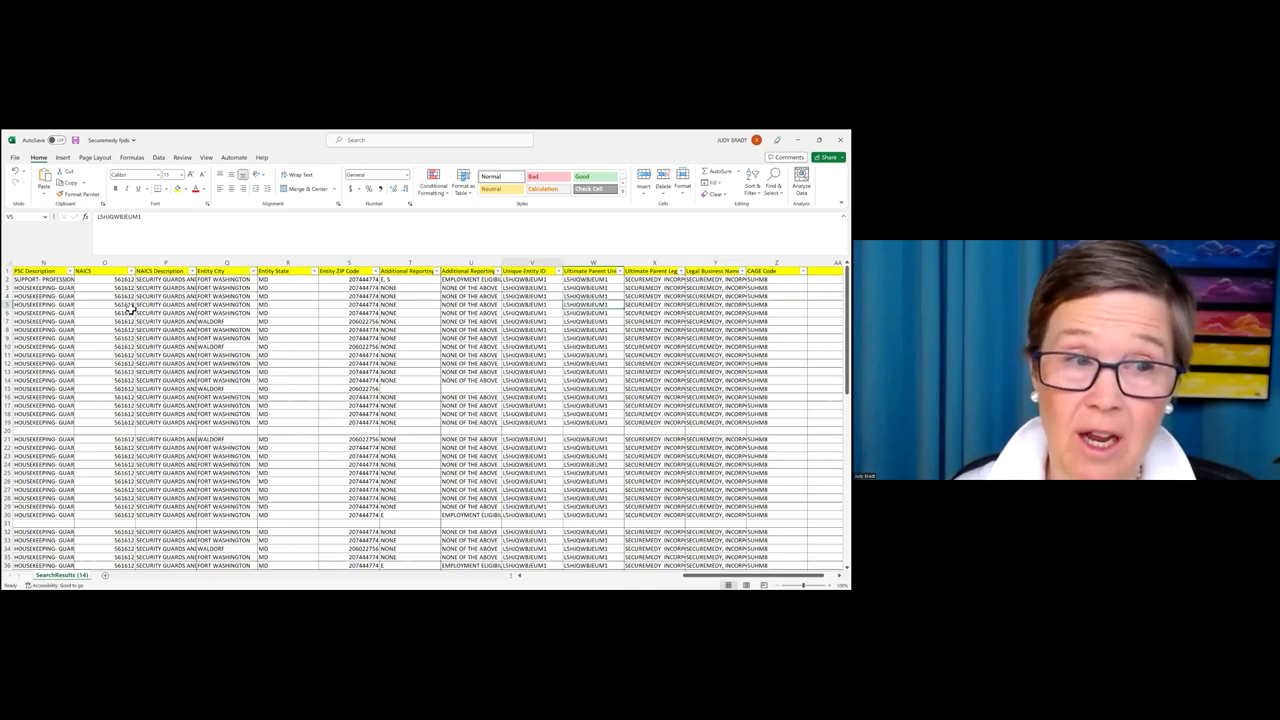
{"action": "key", "text": "Left"}
{"action": "key", "text": "Left"}
{"action": "key", "text": "Left"}
{"action": "key", "text": "Left"}
{"action": "key", "text": "Left"}
{"action": "key", "text": "Left"}
{"action": "key", "text": "Left"}
{"action": "key", "text": "Left"}
{"action": "key", "text": "Left"}
{"action": "key", "text": "Left"}
{"action": "key", "text": "Left"}
{"action": "key", "text": "Left"}
{"action": "key", "text": "Left"}
{"action": "key", "text": "Left"}
{"action": "key", "text": "Left"}
{"action": "key", "text": "Left"}
{"action": "key", "text": "Left"}
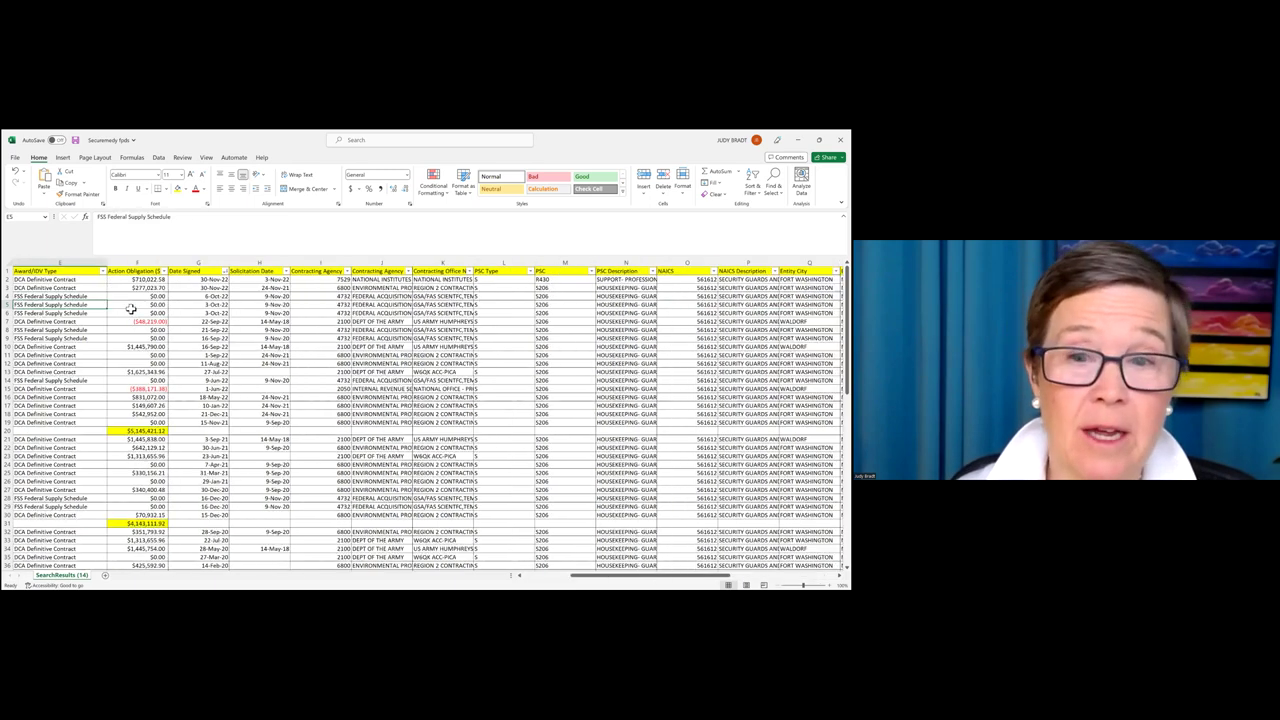
{"action": "key", "text": "Left"}
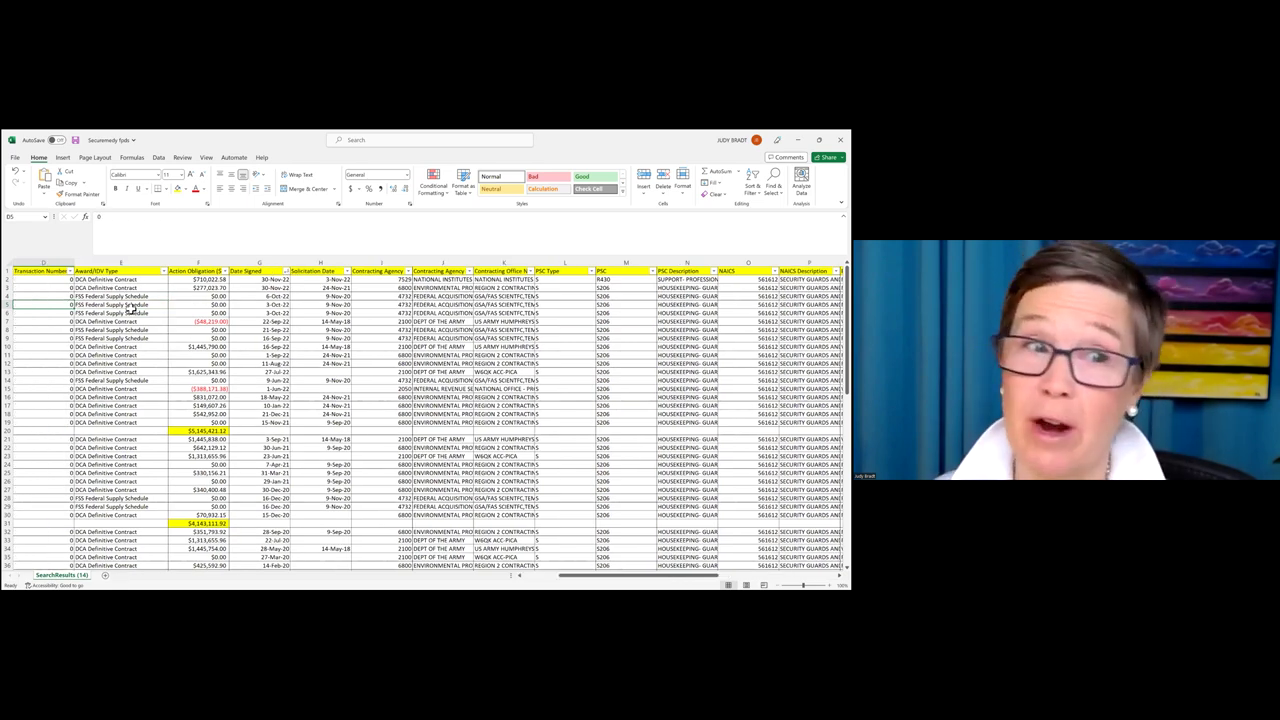
{"action": "key", "text": "Left"}
{"action": "key", "text": "Left"}
{"action": "key", "text": "Left"}
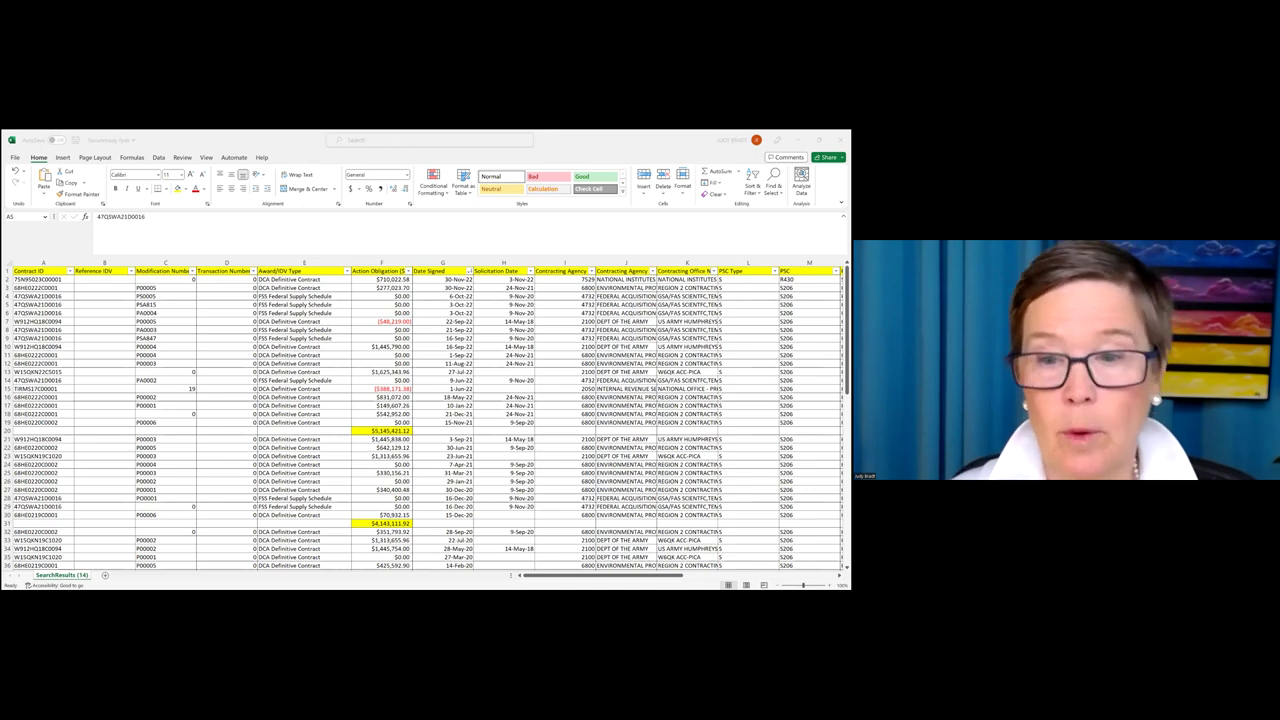
Return to the blank SAM.gov report in the browser and add Contracting Department Name, Contracting Agency Name and Contracting Office Name as row attributes.
{"action": "key", "text": "alt+Tab"}
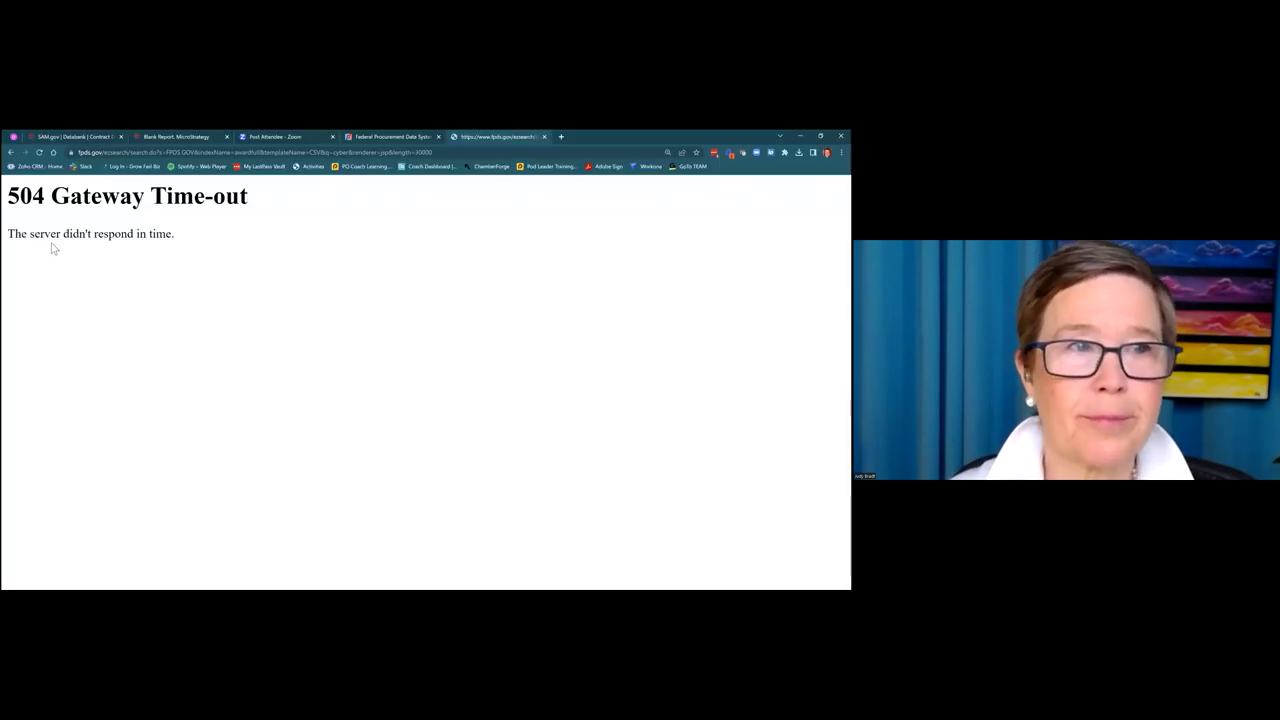
{"action": "left_click", "coordinate": [161, 136]}
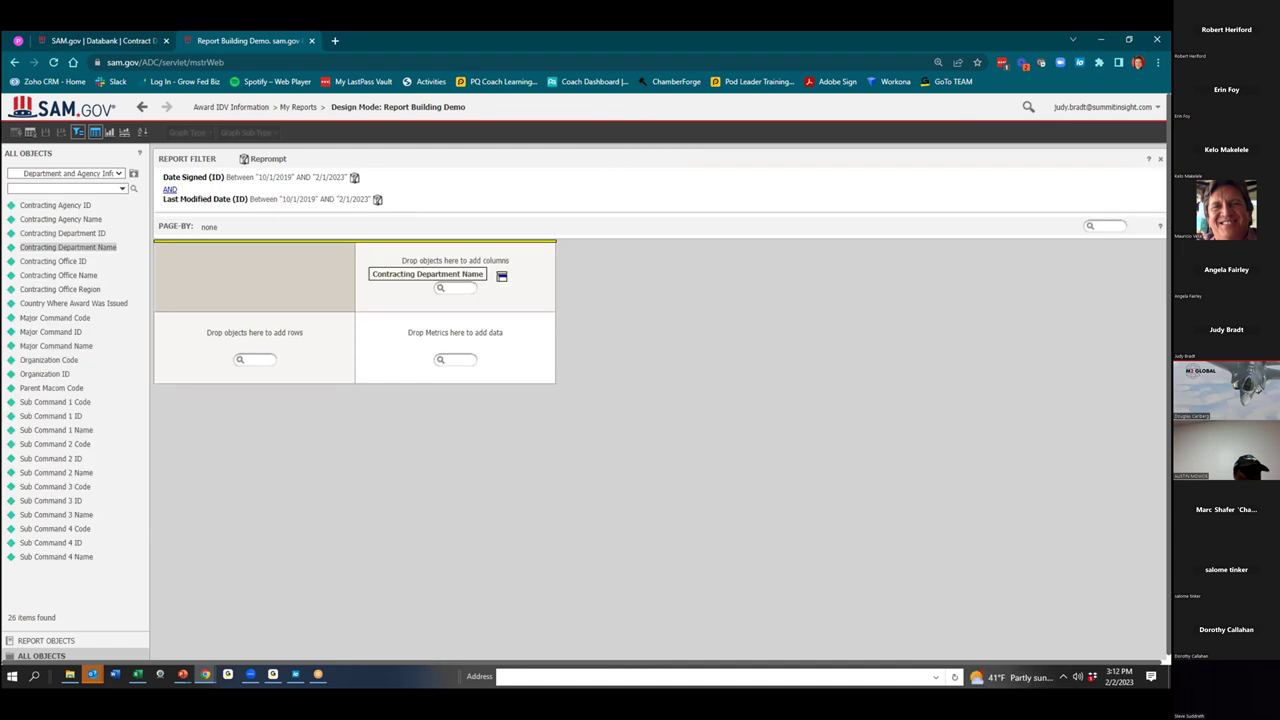
{"action": "left_click_drag", "start_coordinate": [490, 274], "coordinate": [490, 274]}
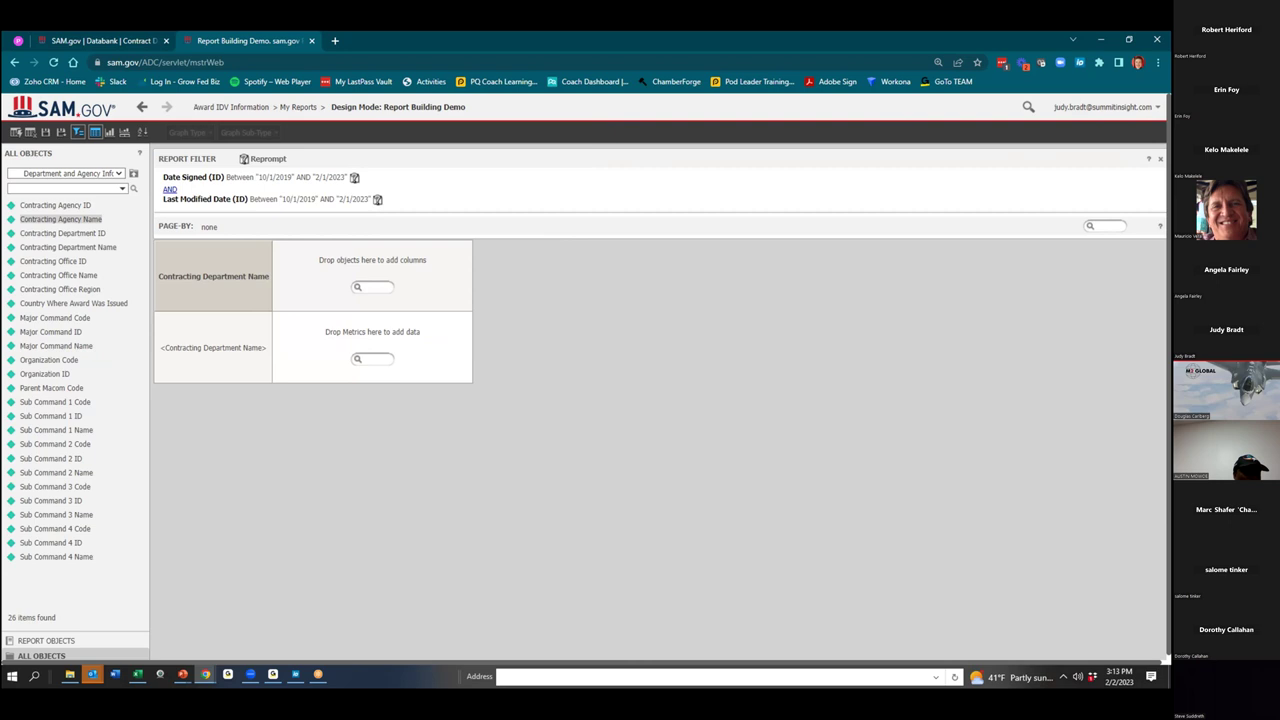
{"action": "left_click_drag", "start_coordinate": [60, 219], "coordinate": [279, 268]}
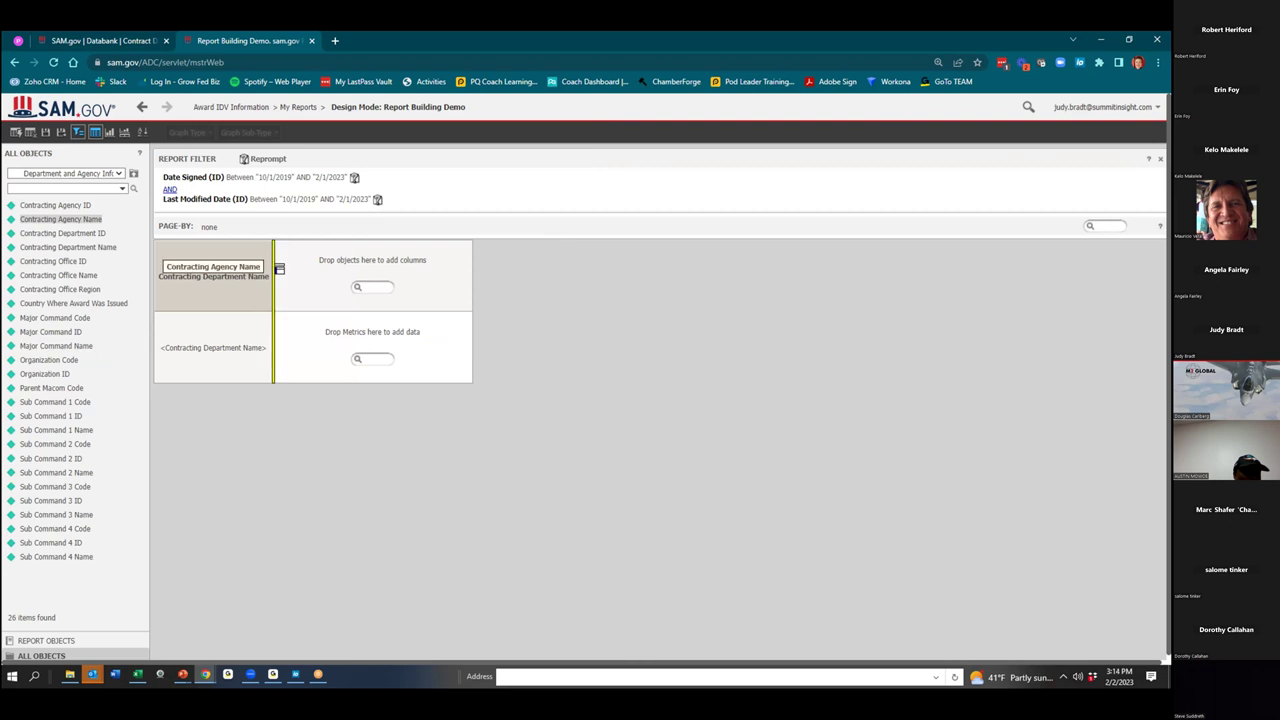
{"action": "left_click_drag", "start_coordinate": [279, 268], "coordinate": [279, 268]}
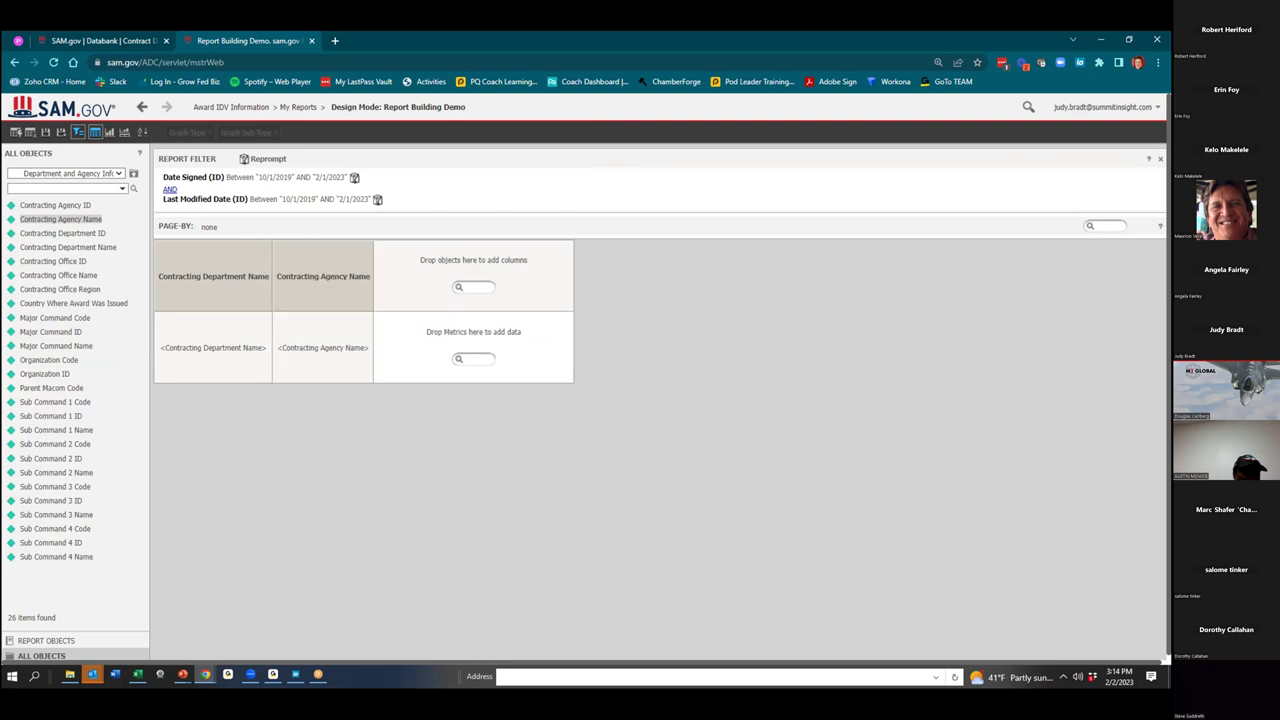
{"action": "left_click_drag", "start_coordinate": [58, 275], "coordinate": [470, 236]}
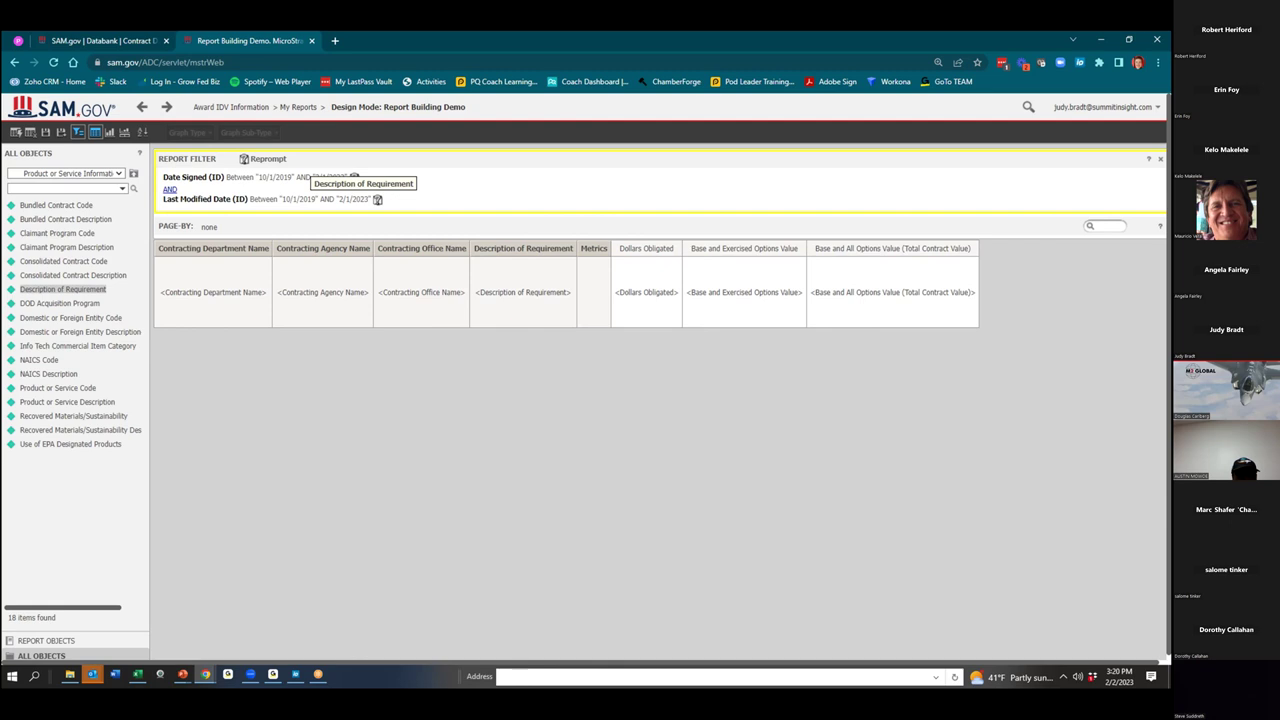
Add a report filter on Description of Requirement requiring that its ID contains CYBER.
{"action": "left_click_drag", "start_coordinate": [312, 180], "coordinate": [312, 182]}
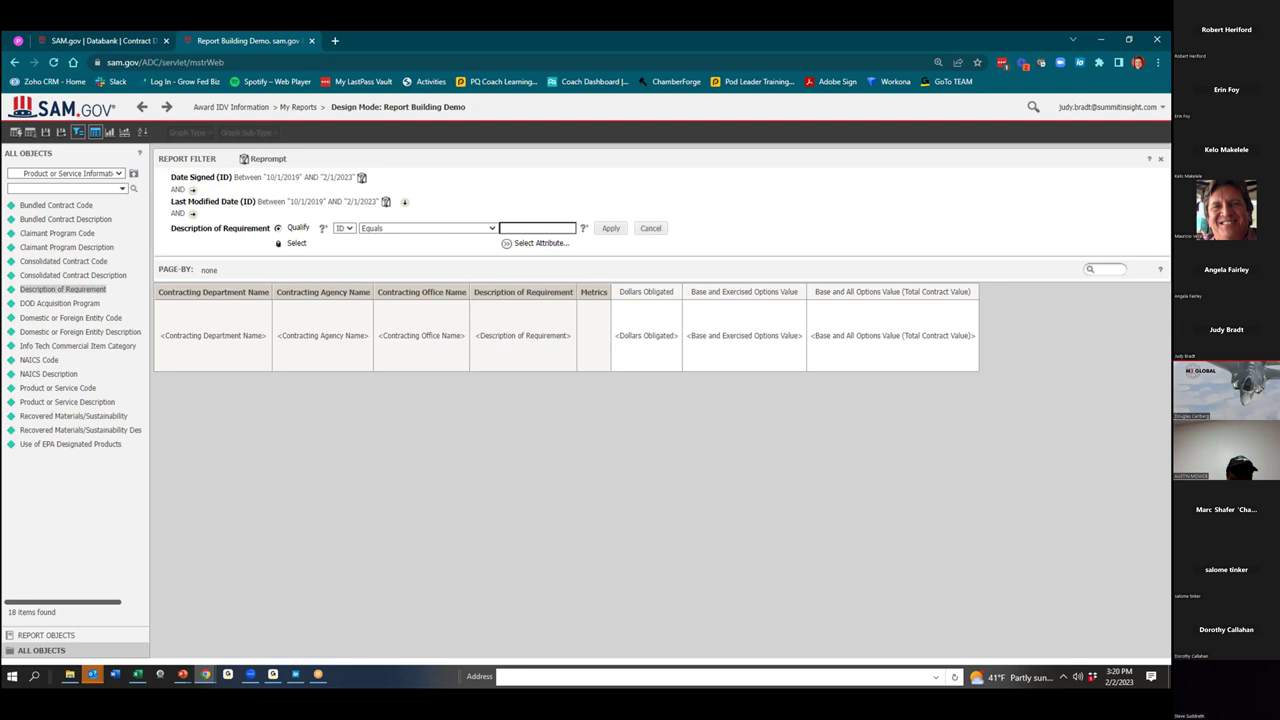
{"action": "left_click", "coordinate": [428, 228]}
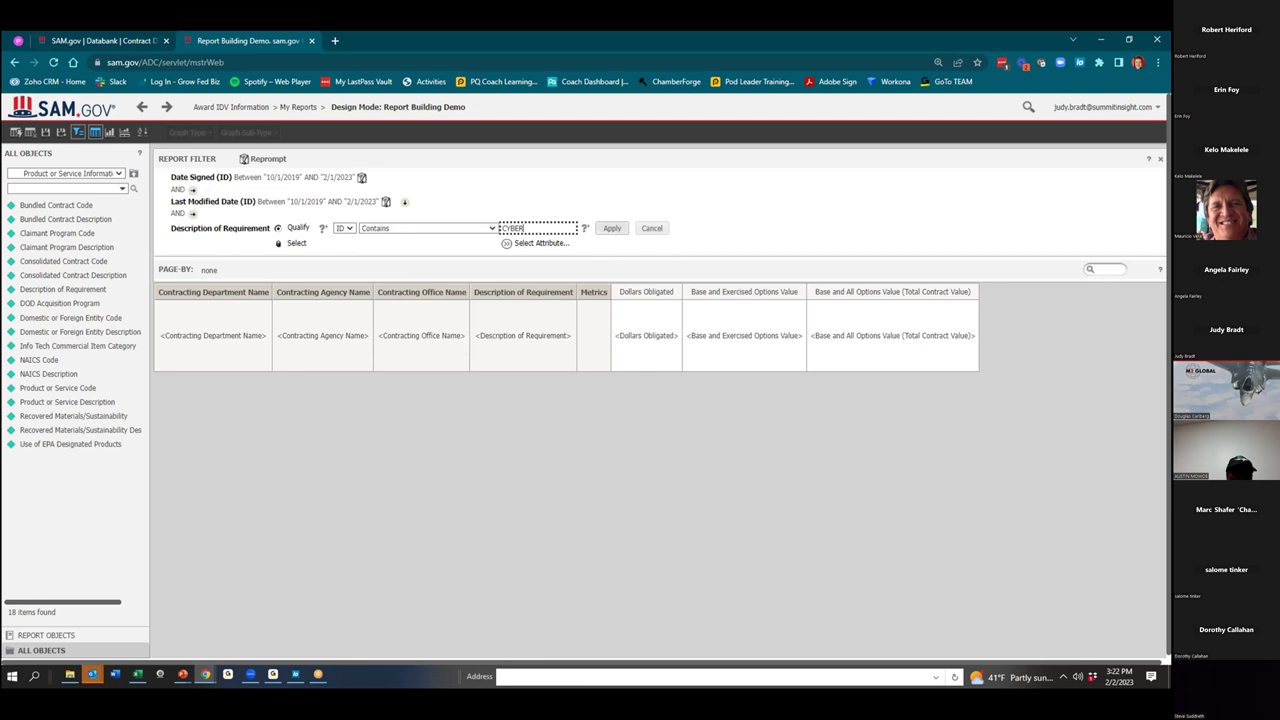
{"action": "key", "text": "Return"}
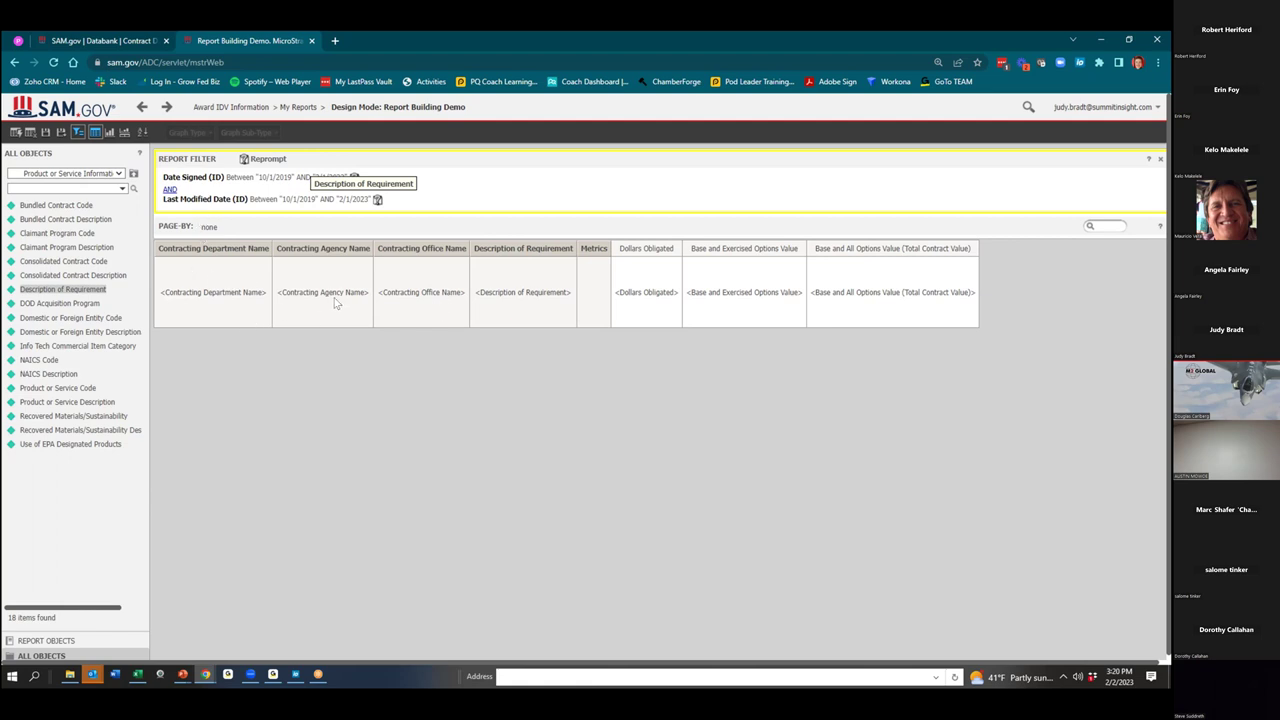
{"action": "left_click_drag", "start_coordinate": [337, 303], "coordinate": [360, 185]}
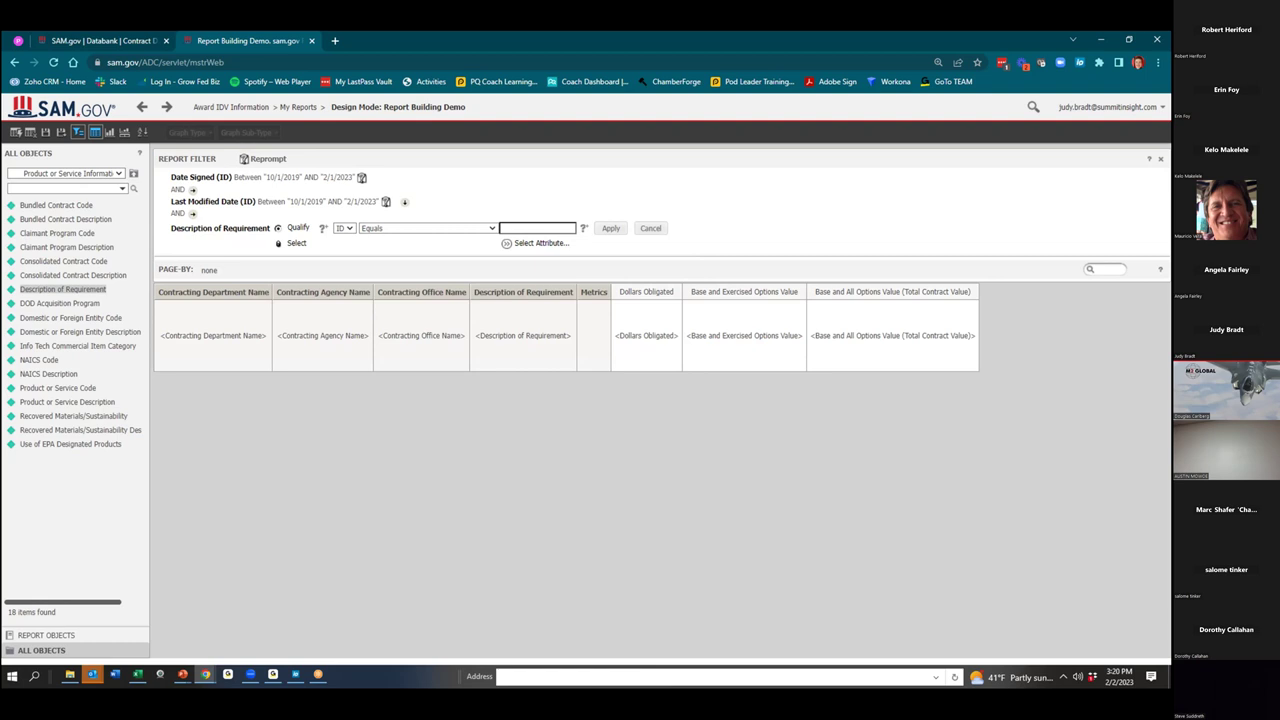
{"action": "left_click", "coordinate": [400, 228]}
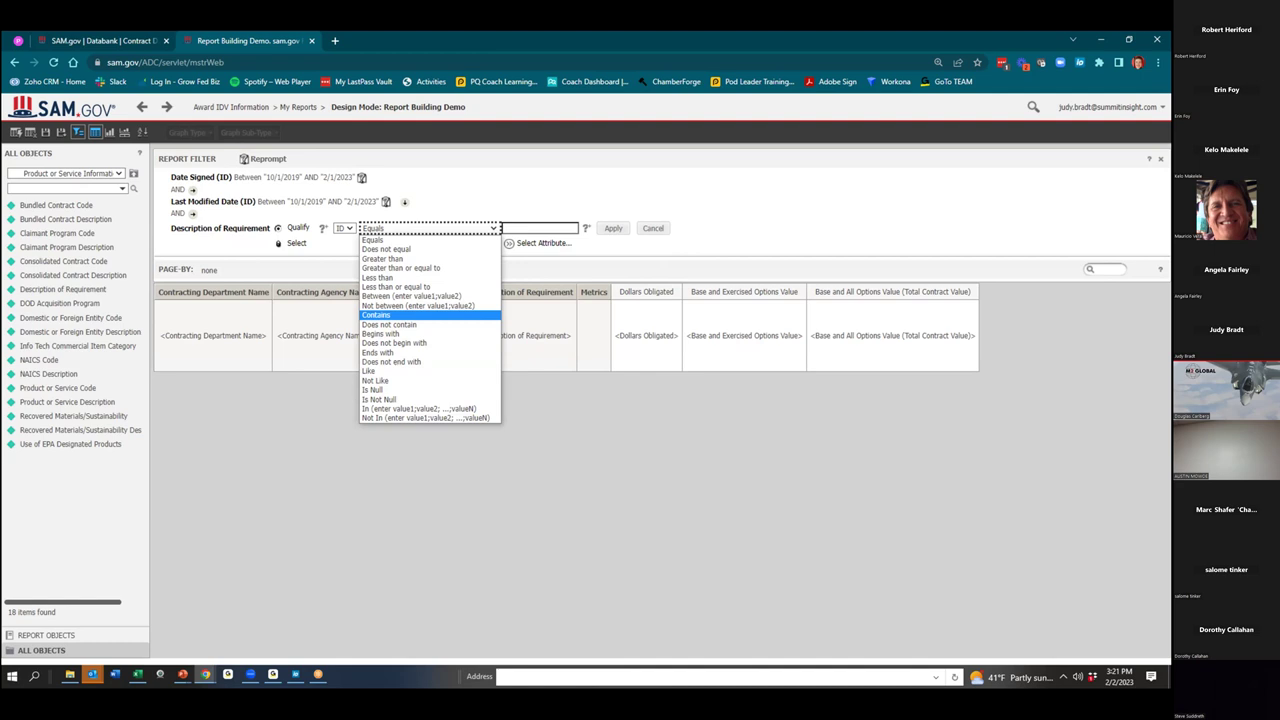
{"action": "left_click", "coordinate": [376, 314]}
{"action": "left_click", "coordinate": [538, 228]}
{"action": "type", "text": "CYBER"}
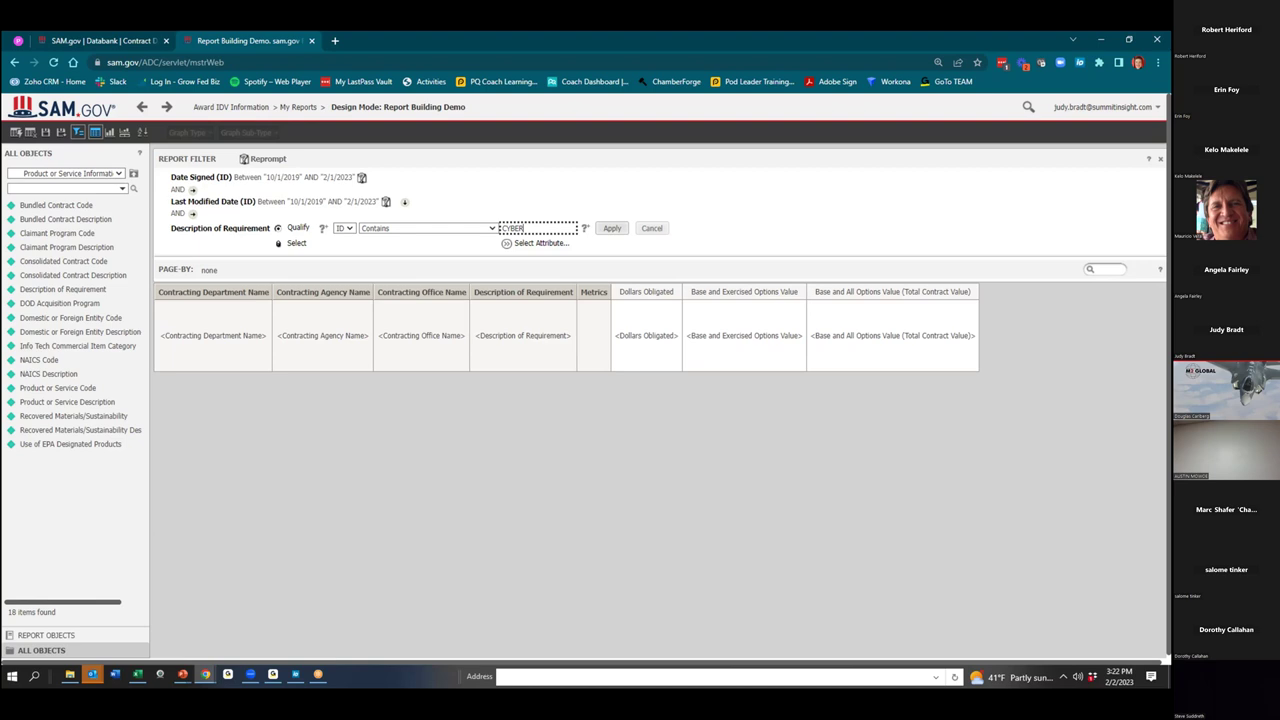
{"action": "key", "text": "Return"}
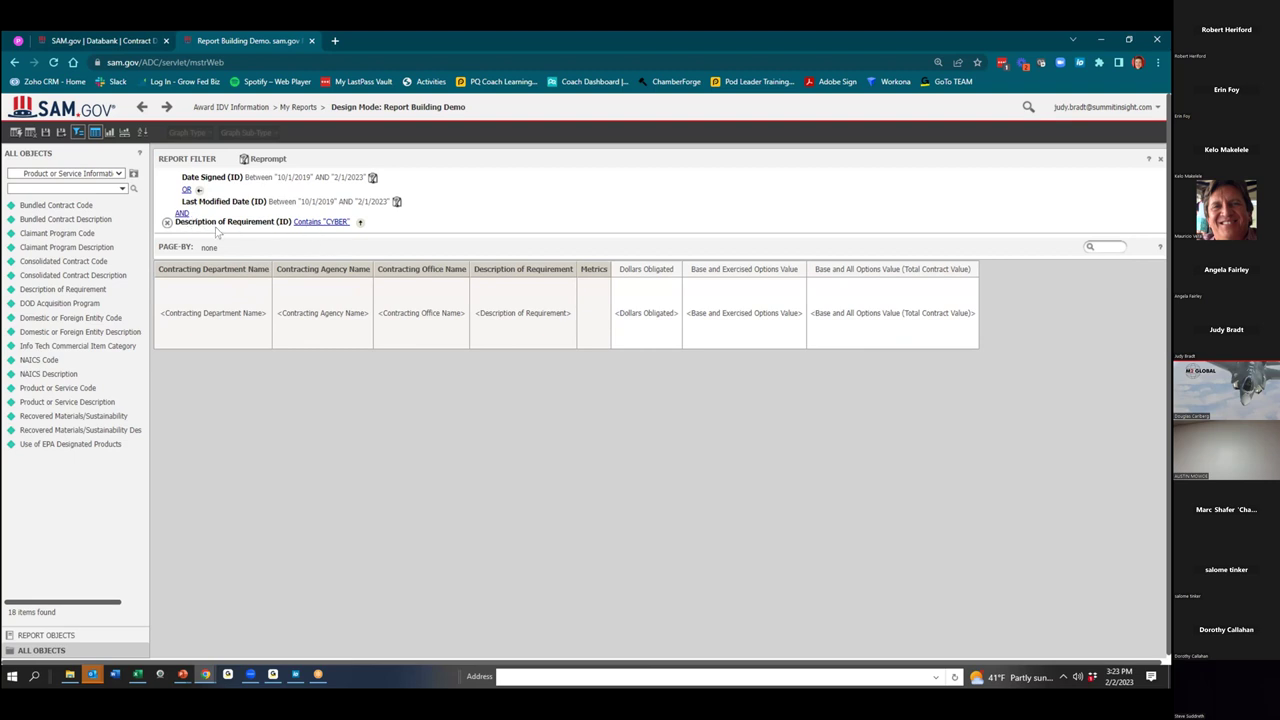
Save the report in My Reports as Report Building Demo, keeping it prompted.
{"action": "key", "text": "ctrl+s"}
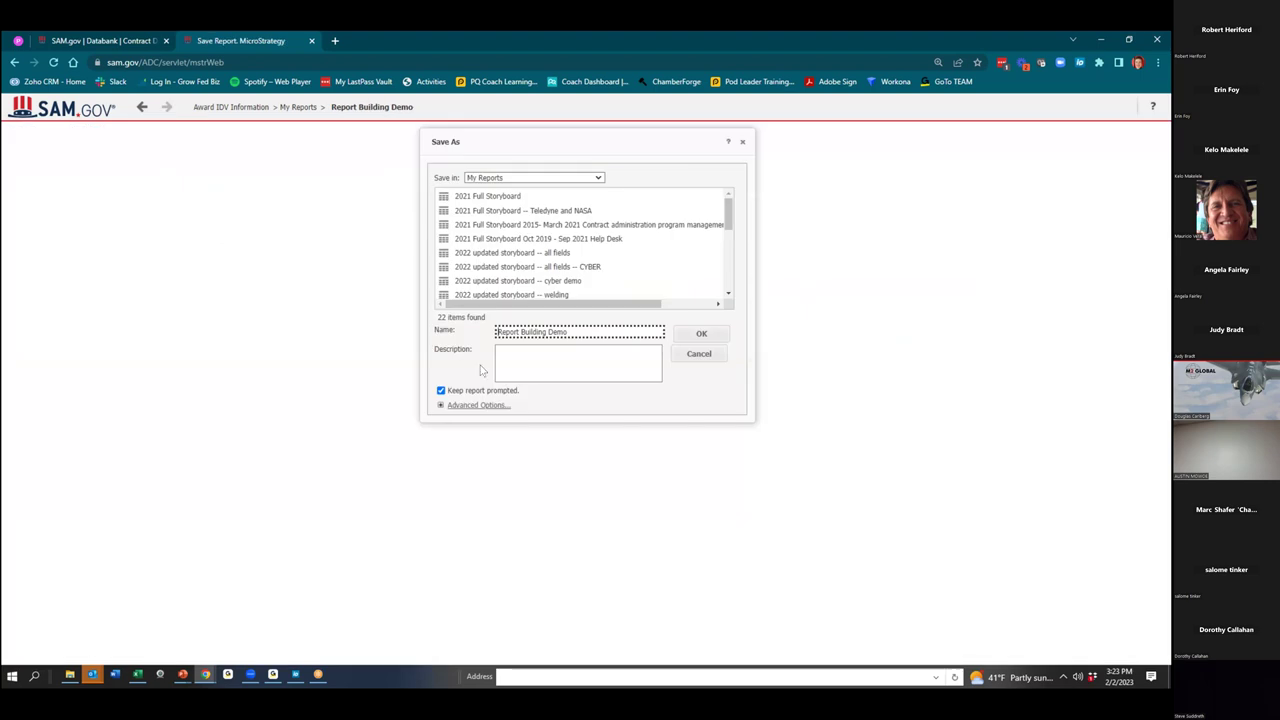
{"action": "key", "text": "Return"}
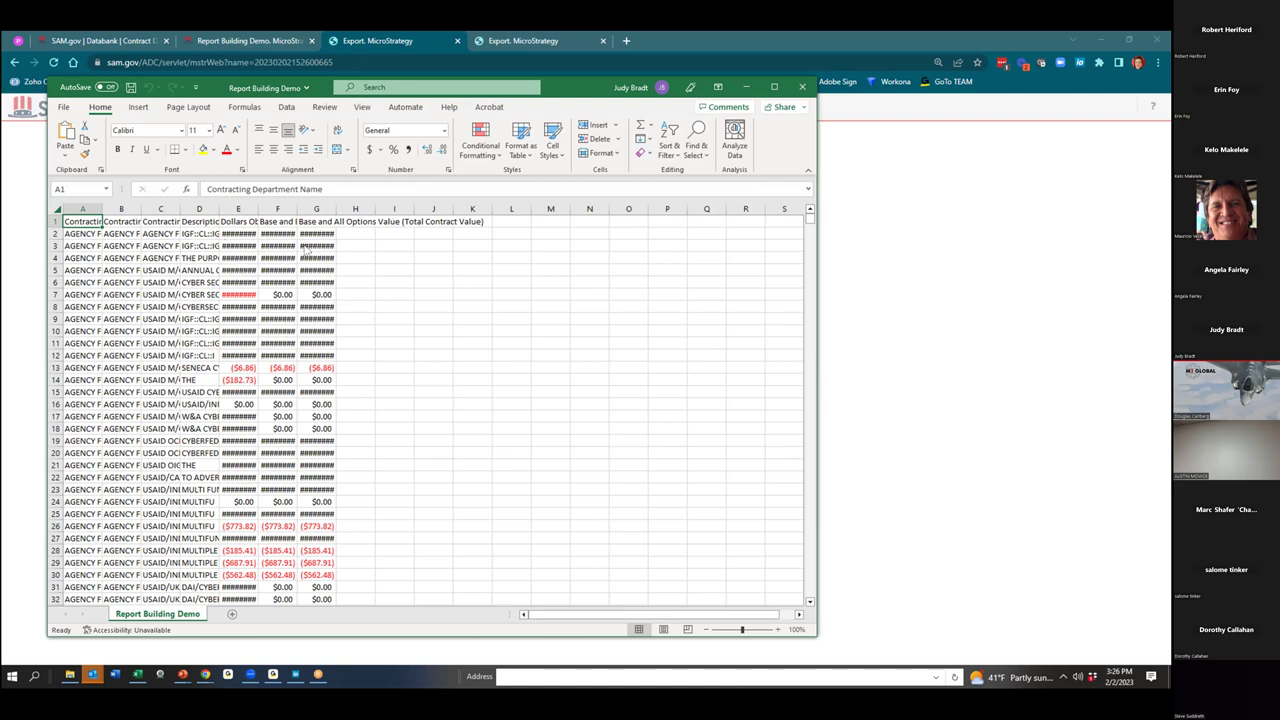
Switch to the PowerPoint slide show and go back to the slide on SAM.gov contract data in nine questions.
{"action": "key", "text": "alt+Tab"}
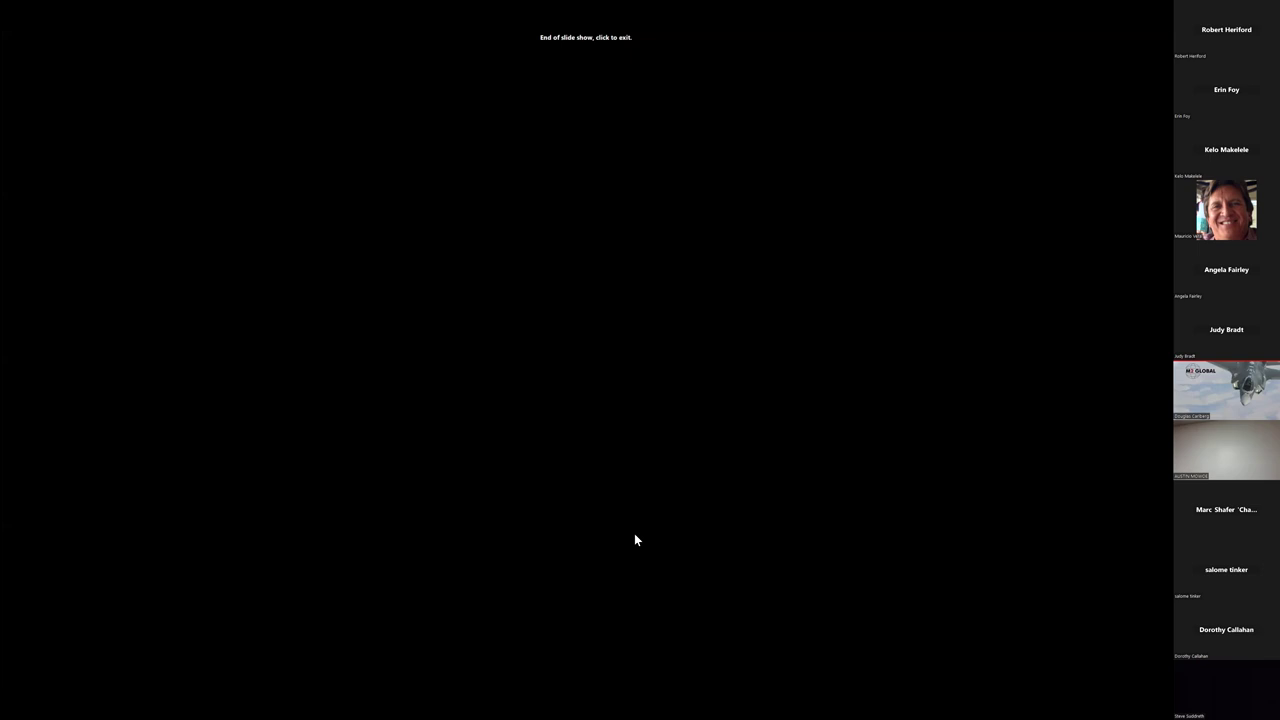
{"action": "key", "text": "Left"}
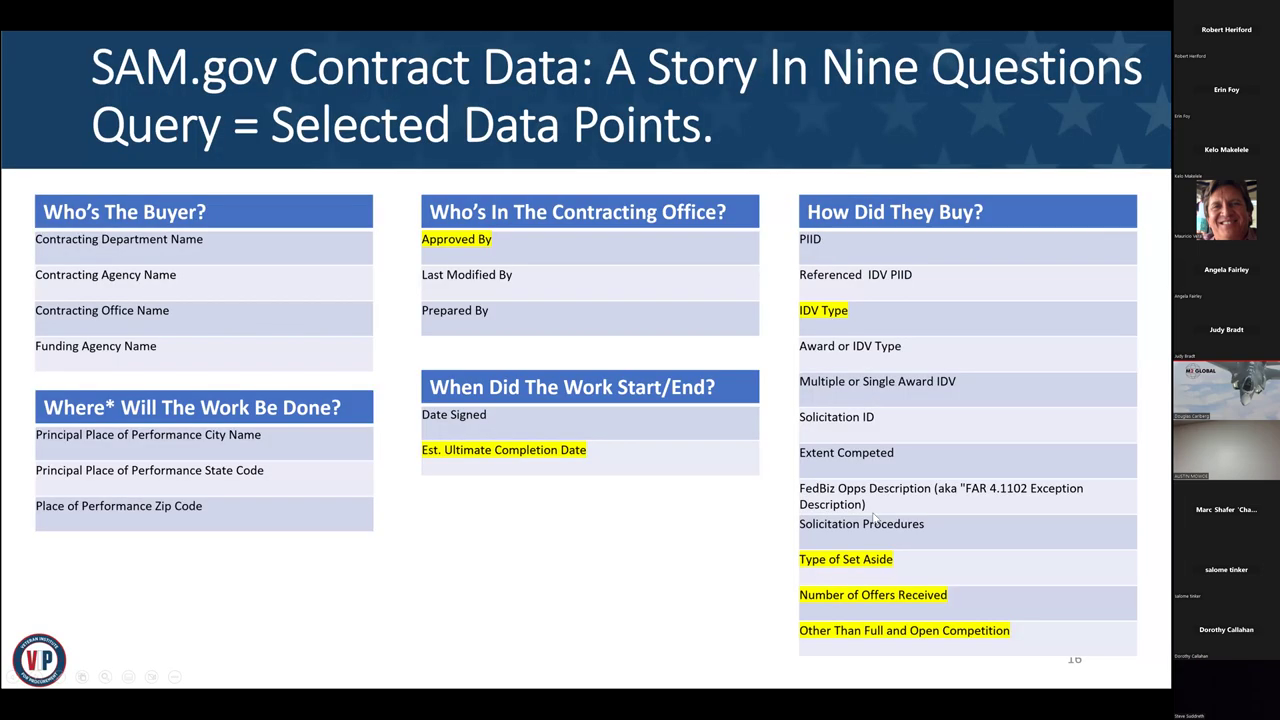
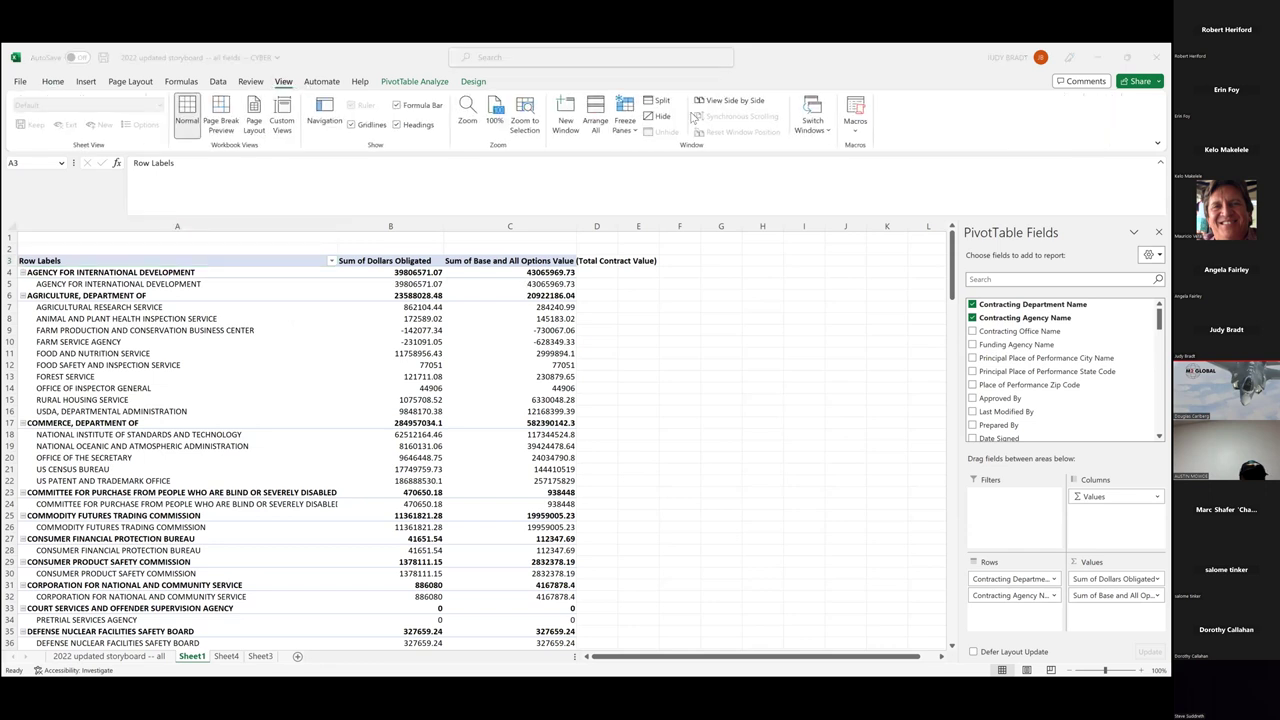
Switch to the 2023 Storyboard Contract workbook in Excel, and open the CYBER workbook's "2022 updated storyboard -- all" data sheet.
{"action": "left_click", "coordinate": [812, 122]}
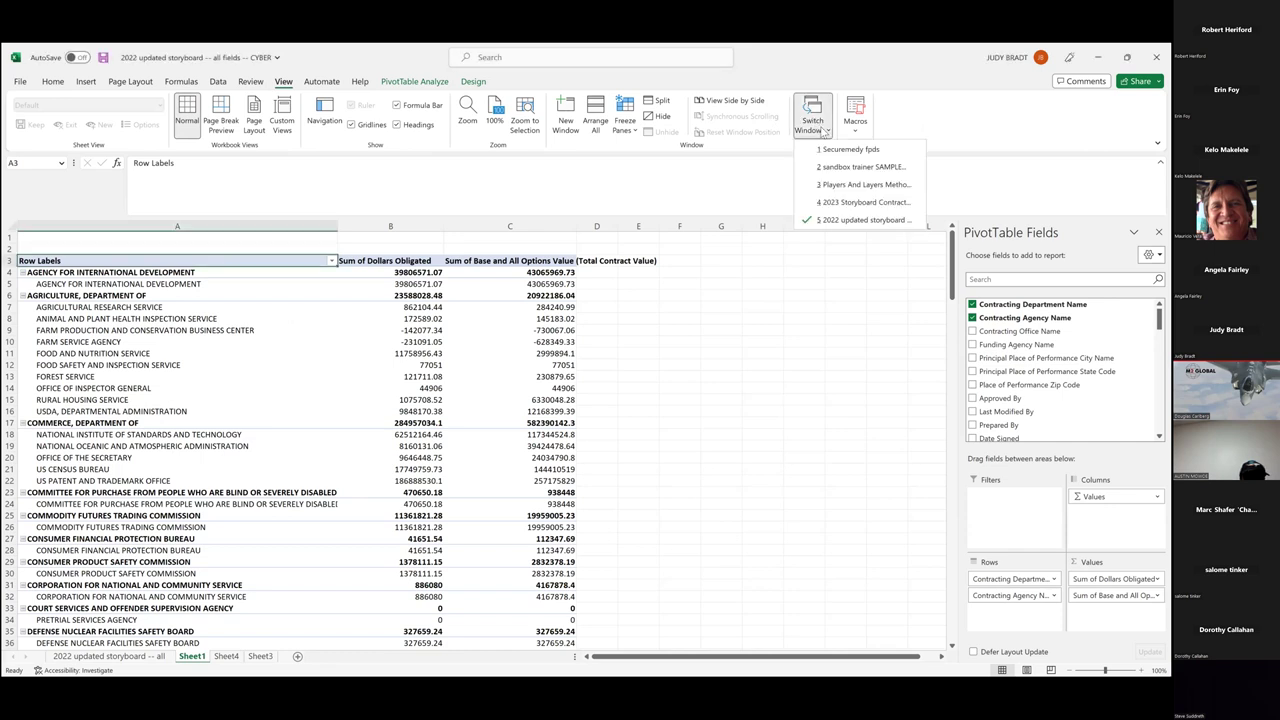
{"action": "left_click", "coordinate": [853, 201]}
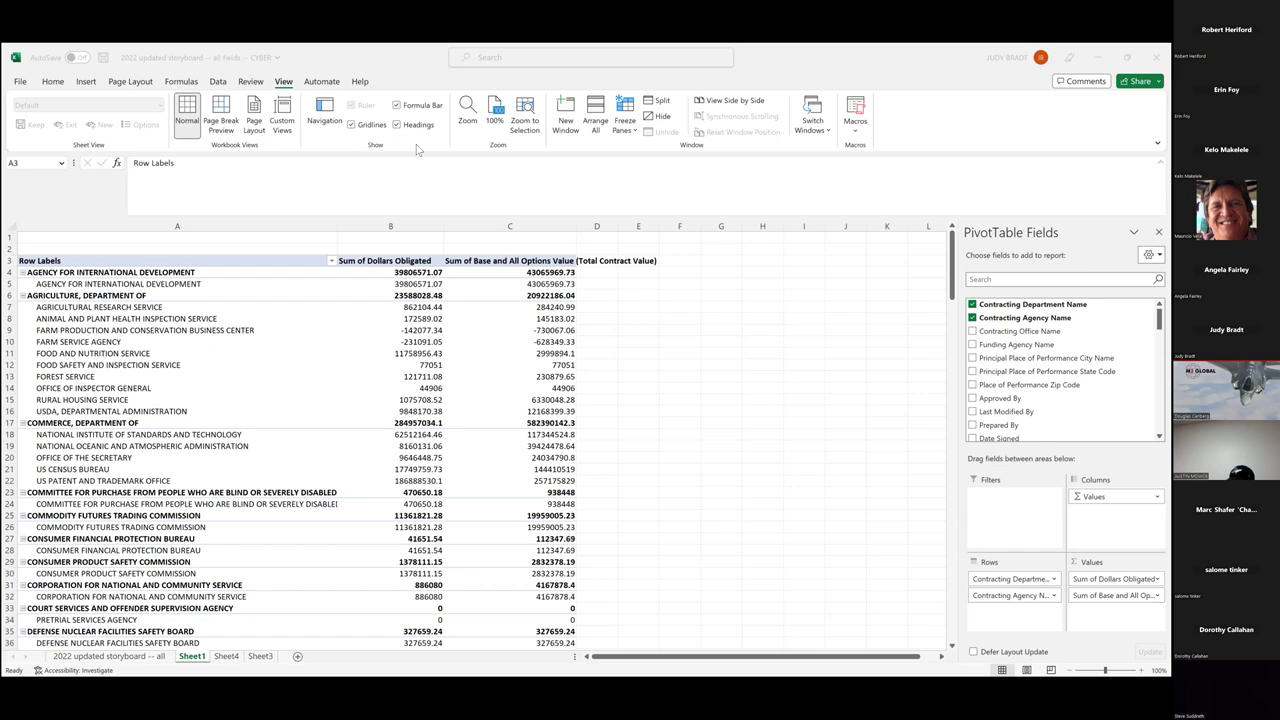
{"action": "left_click", "coordinate": [188, 660]}
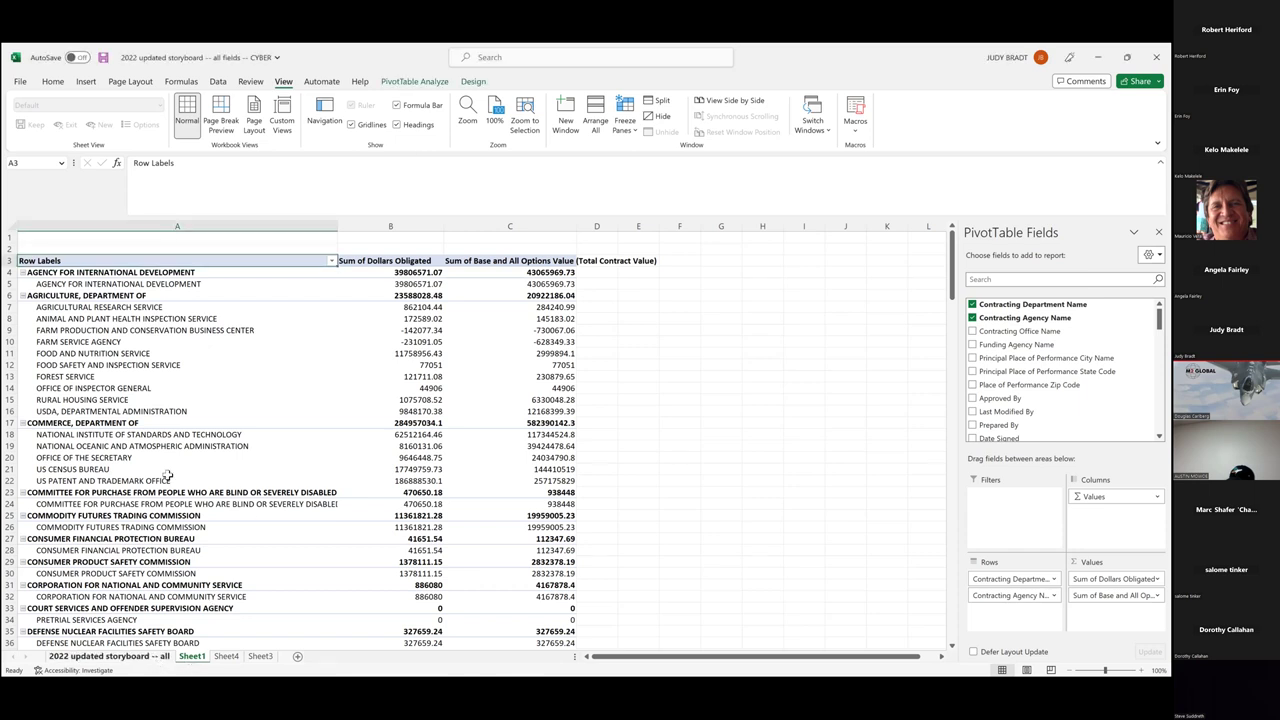
{"action": "key", "text": "ctrl+Page_Up"}
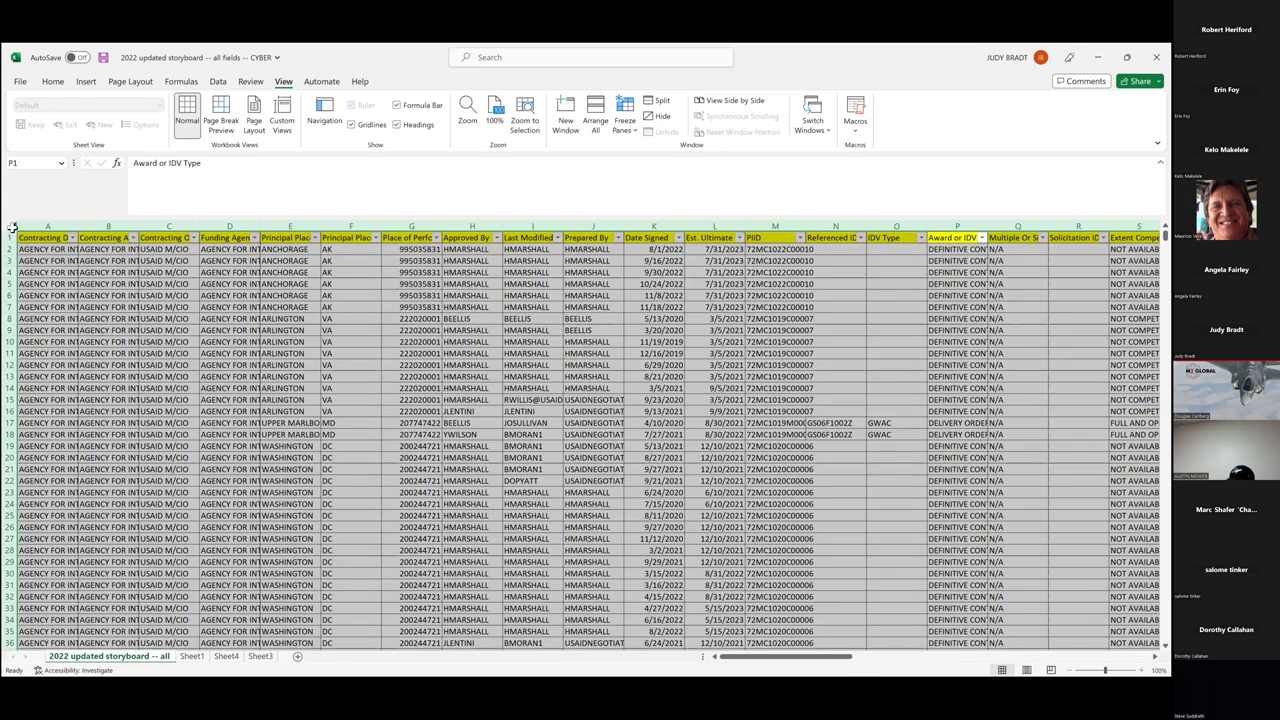
Widen the Contracting Department, Contracting Agency, Contracting Office and Funding Agency name columns so their headings are readable.
{"action": "key", "text": "ctrl+a"}
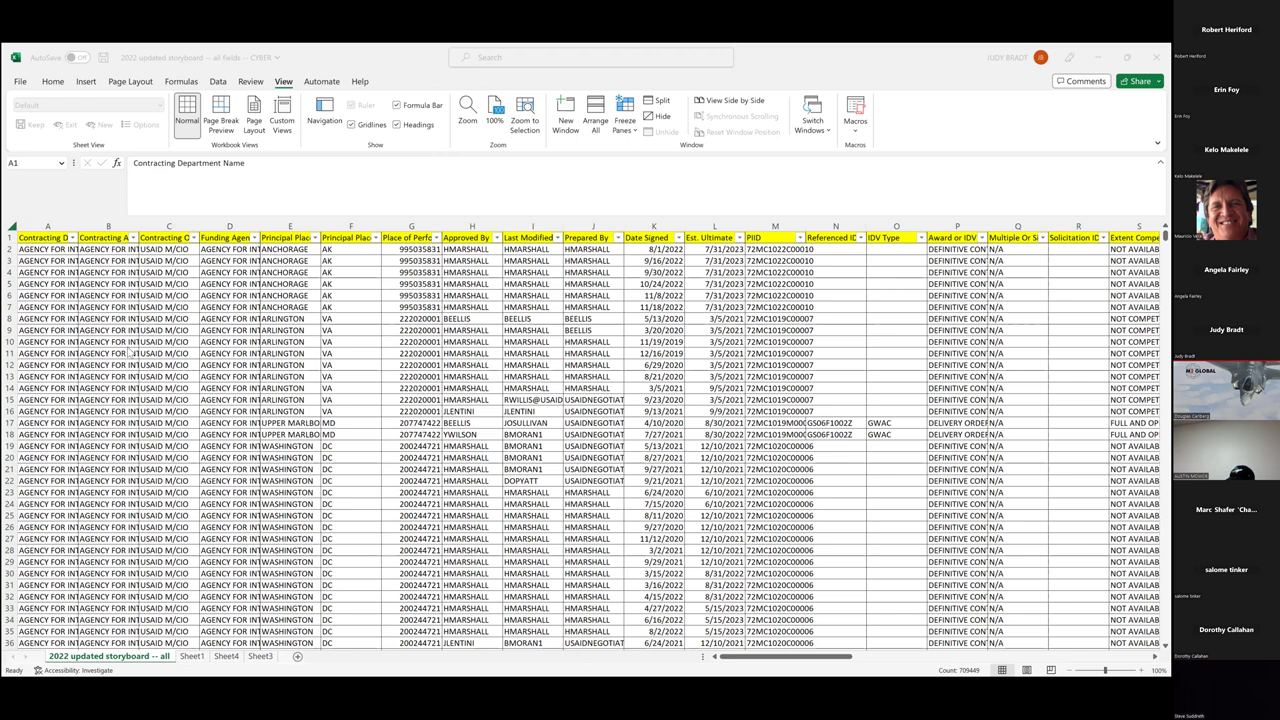
{"action": "left_click", "coordinate": [10, 238]}
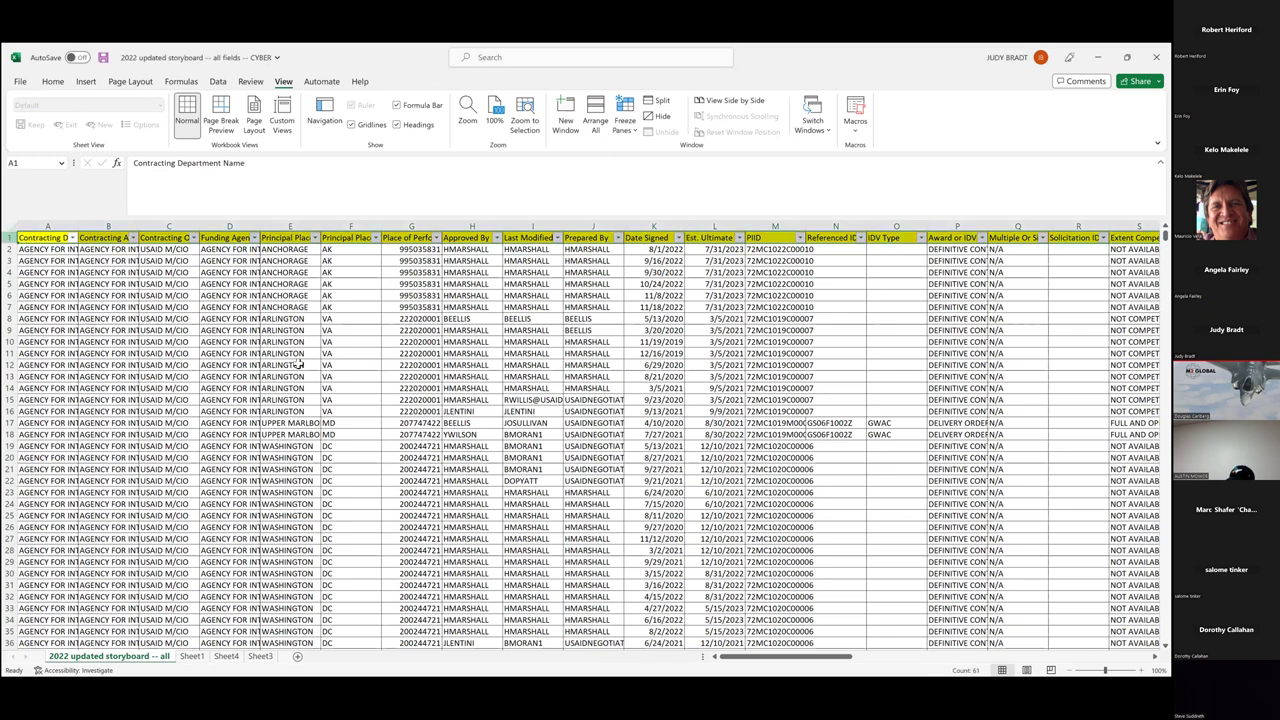
{"action": "key", "text": "ctrl+a"}
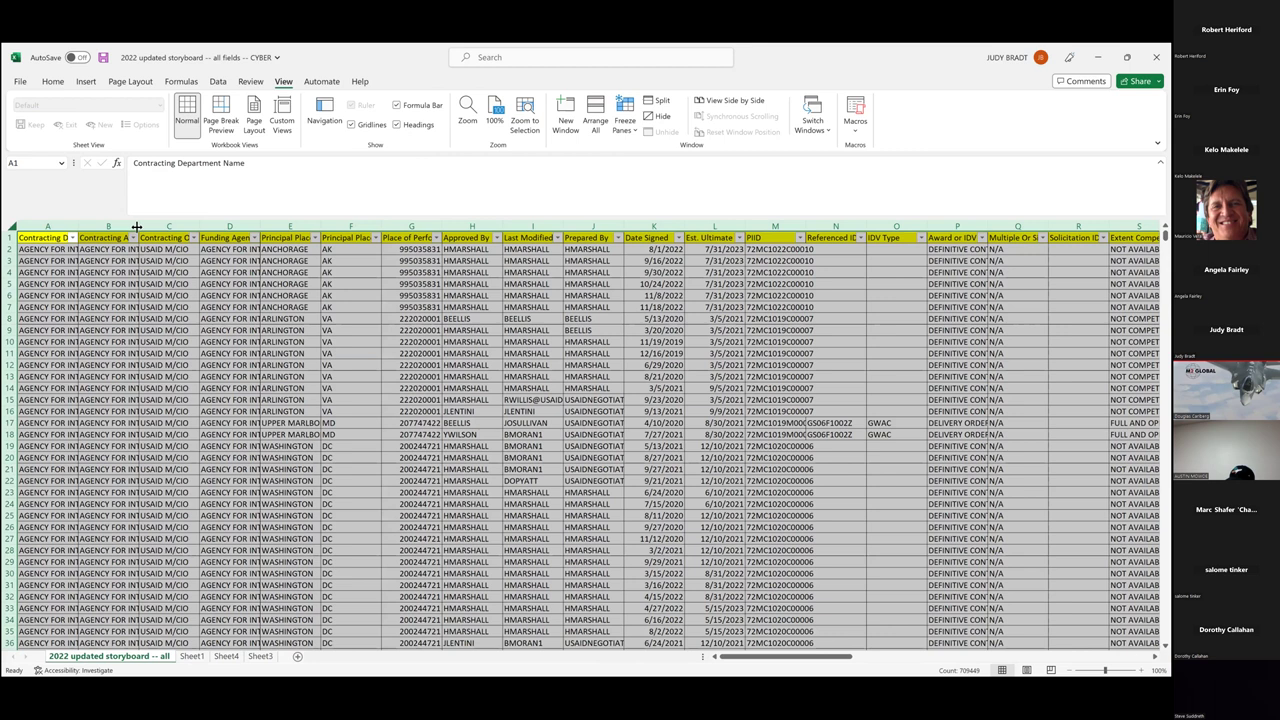
{"action": "key", "text": "ctrl+z"}
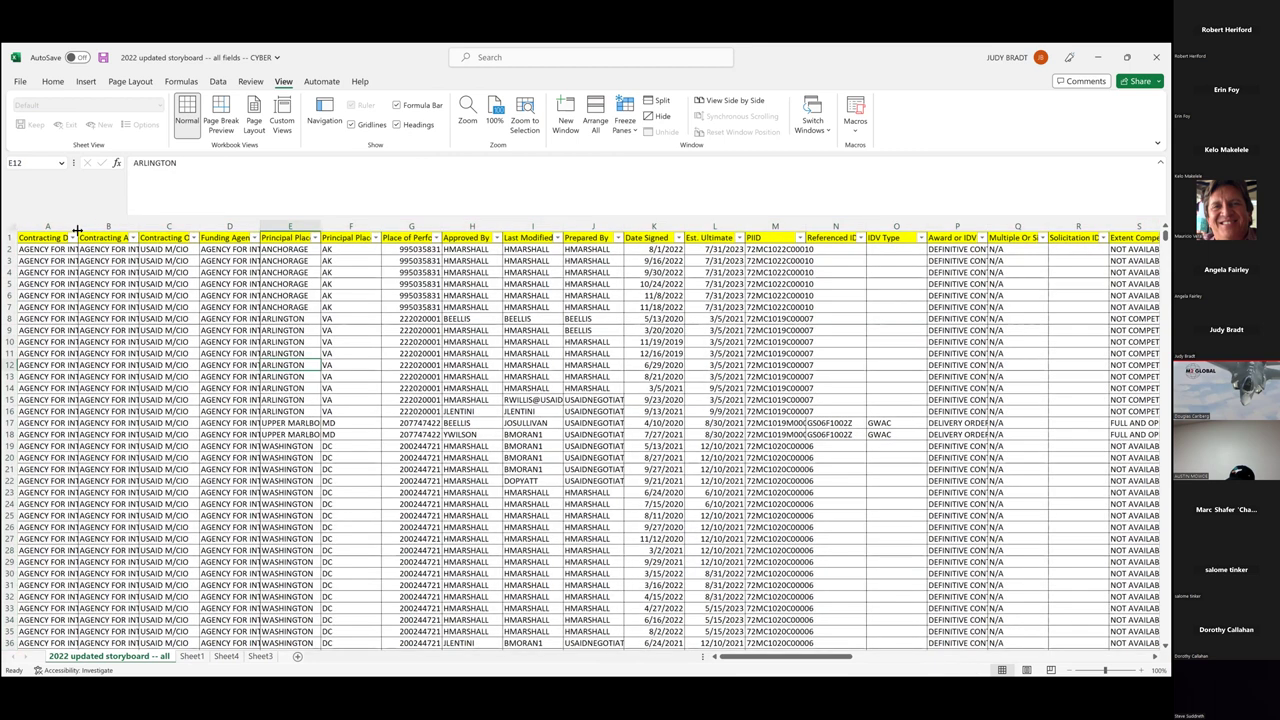
{"action": "left_click_drag", "start_coordinate": [139, 226], "coordinate": [186, 226]}
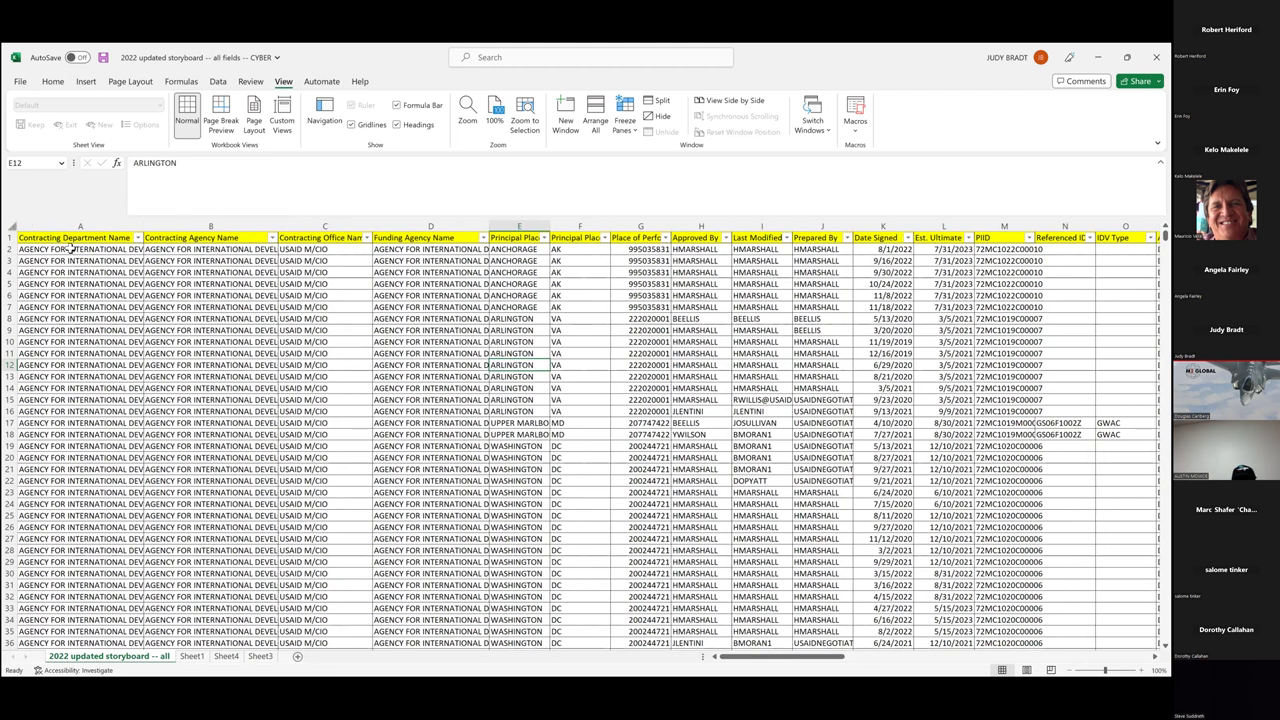
Look across the data columns from Contracting Department Name through Prepared By.
{"action": "key", "text": "ctrl+a"}
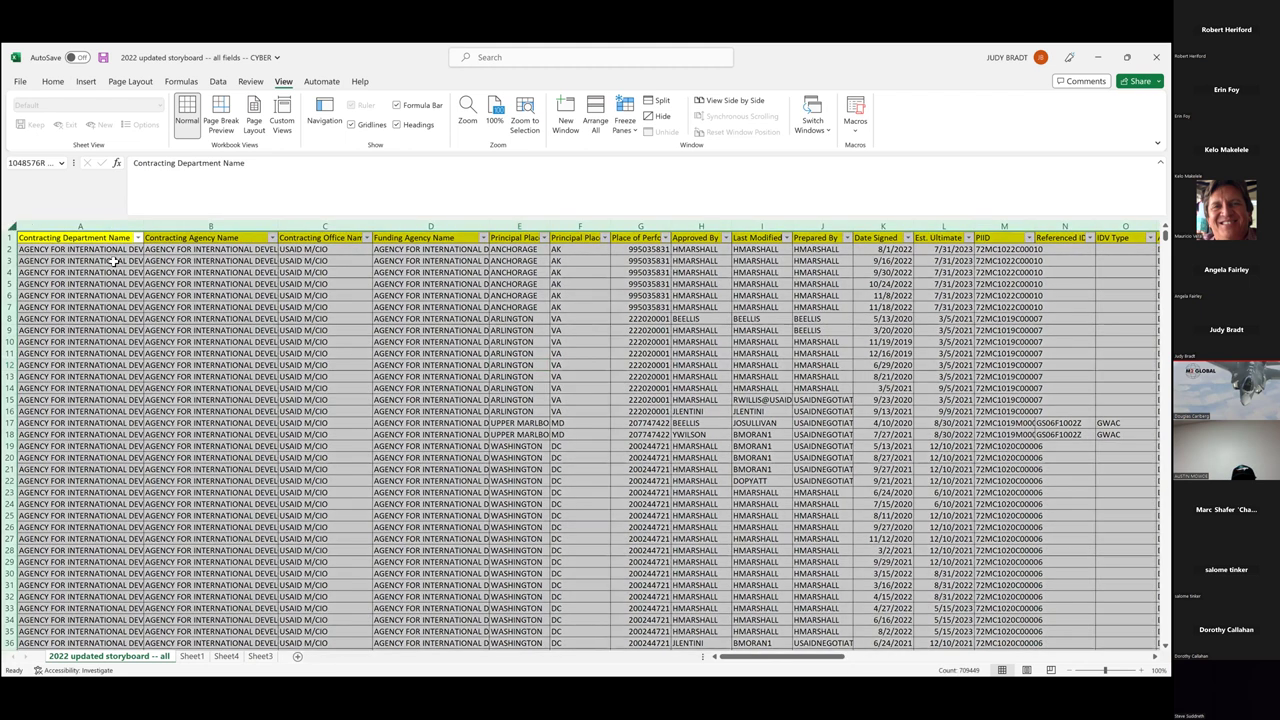
{"action": "left_click", "coordinate": [115, 261]}
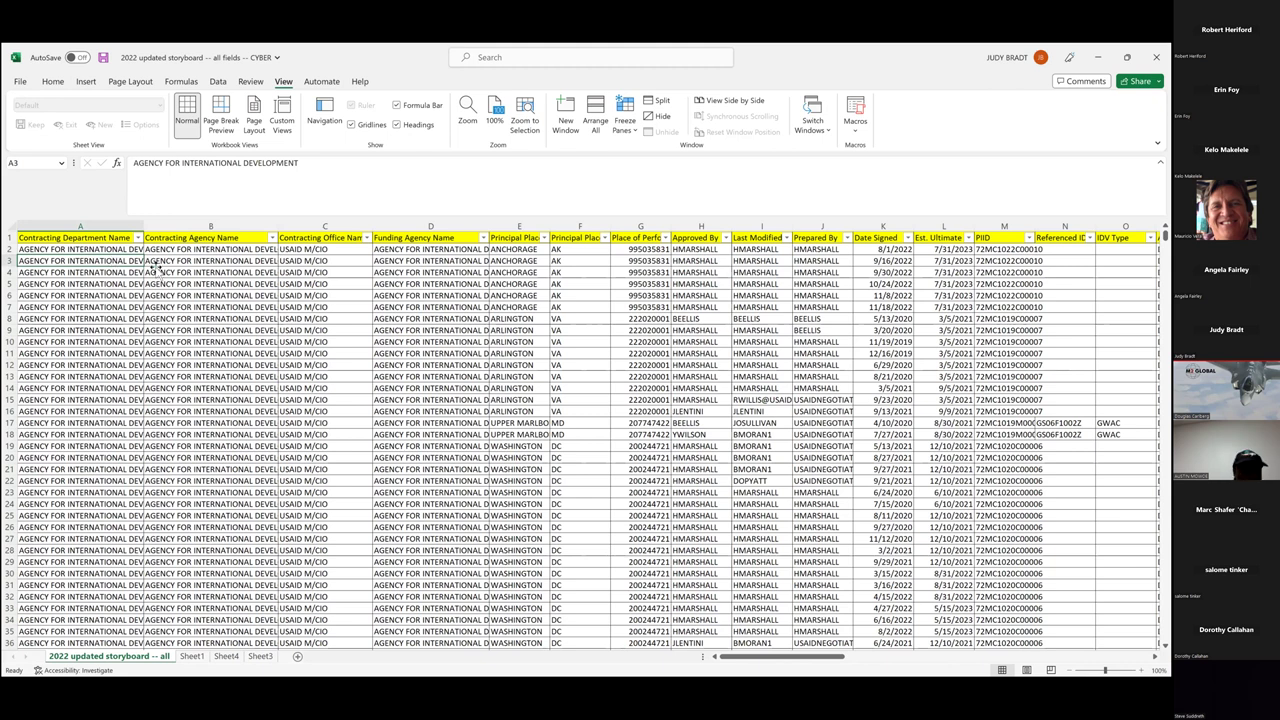
{"action": "left_click", "coordinate": [156, 268]}
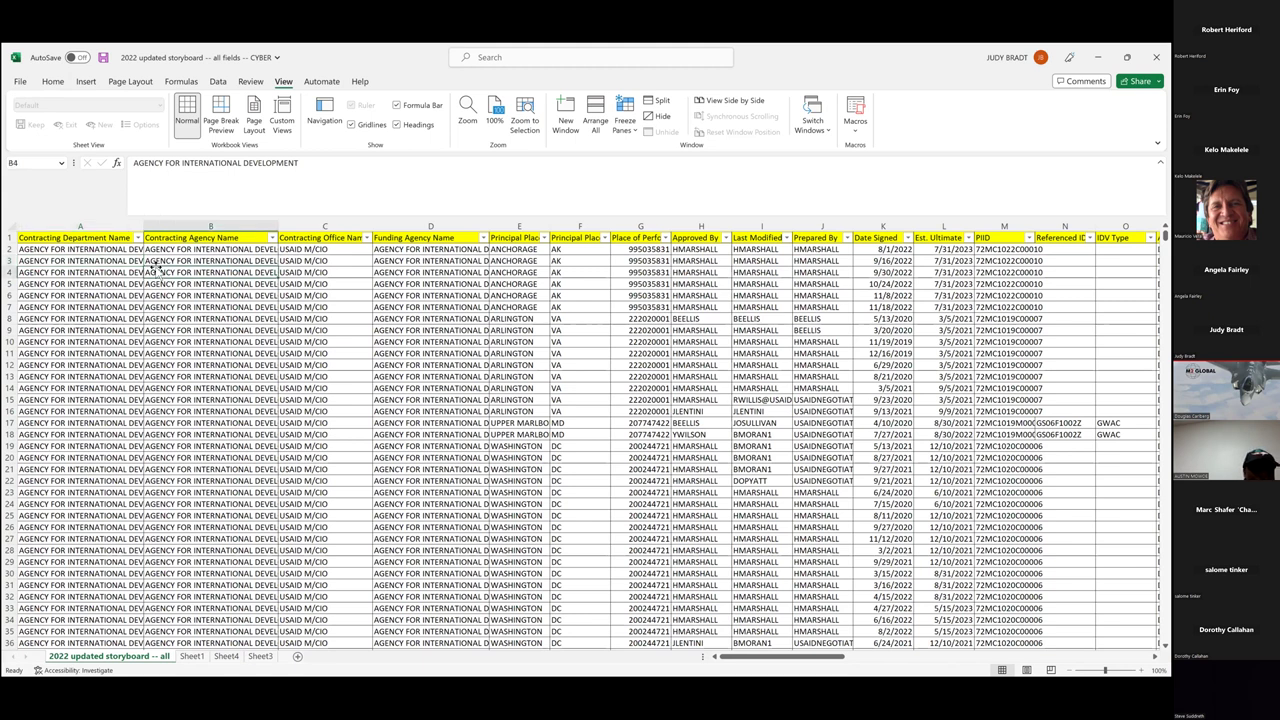
{"action": "left_click", "coordinate": [266, 320]}
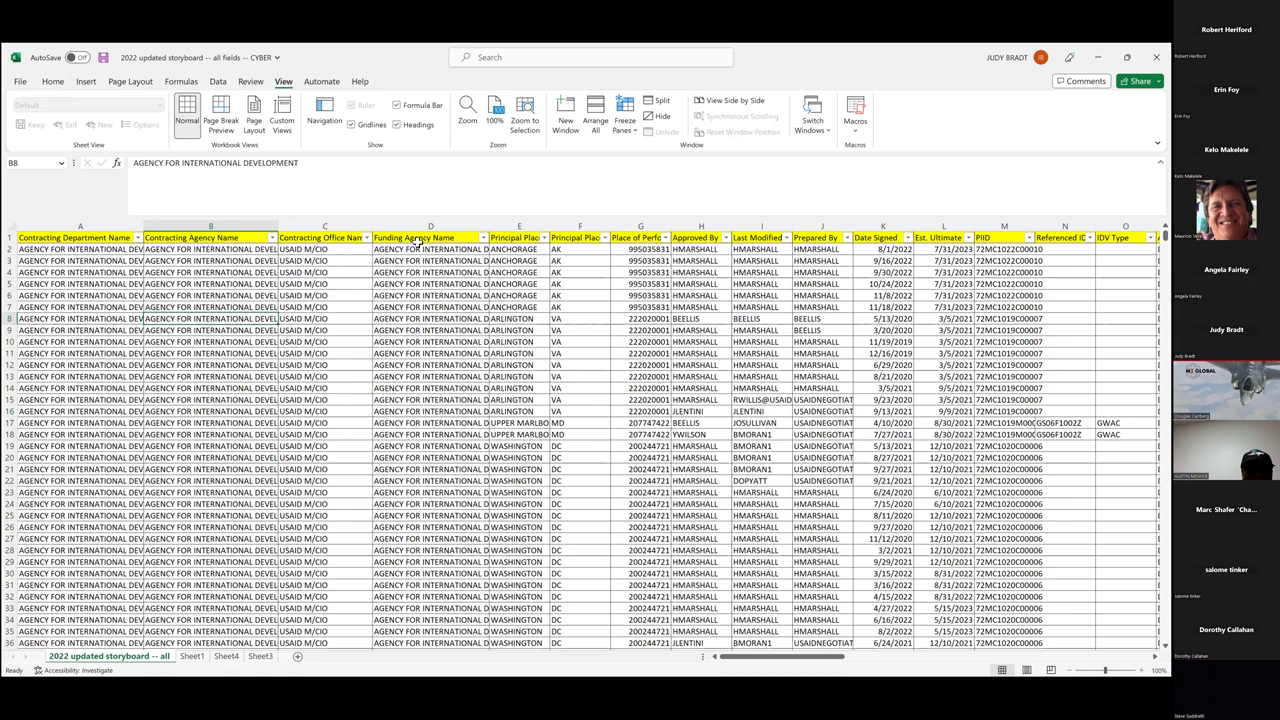
{"action": "key", "text": "Right"}
{"action": "key", "text": "Right"}
{"action": "key", "text": "Right"}
{"action": "key", "text": "Right"}
{"action": "key", "text": "Up"}
{"action": "key", "text": "Up"}
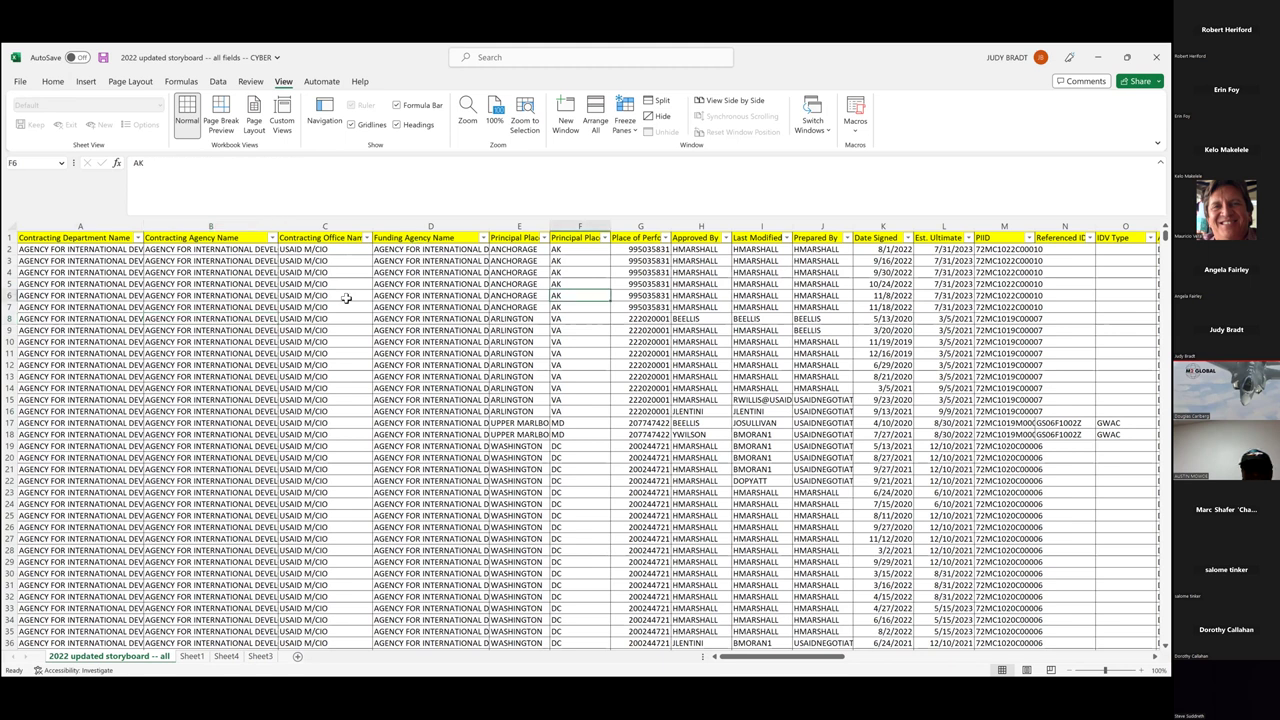
{"action": "key", "text": "Right"}
{"action": "key", "text": "Right"}
{"action": "key", "text": "Right"}
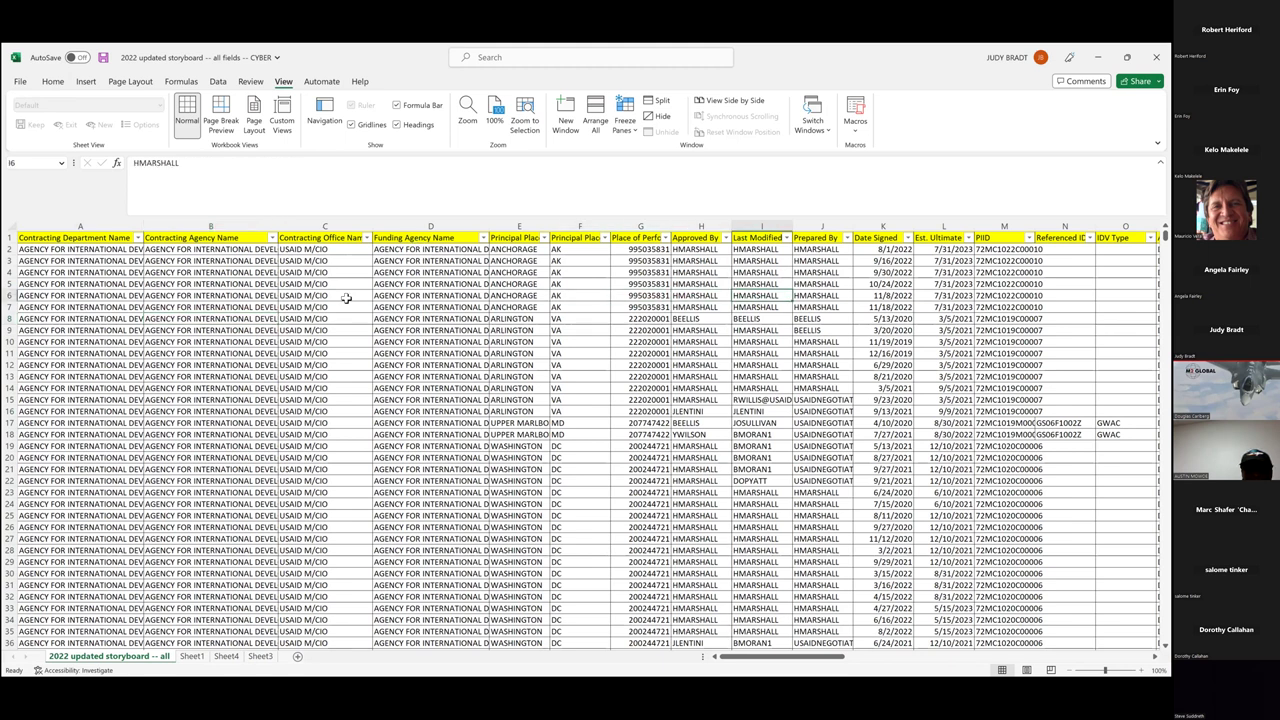
{"action": "key", "text": "Right"}
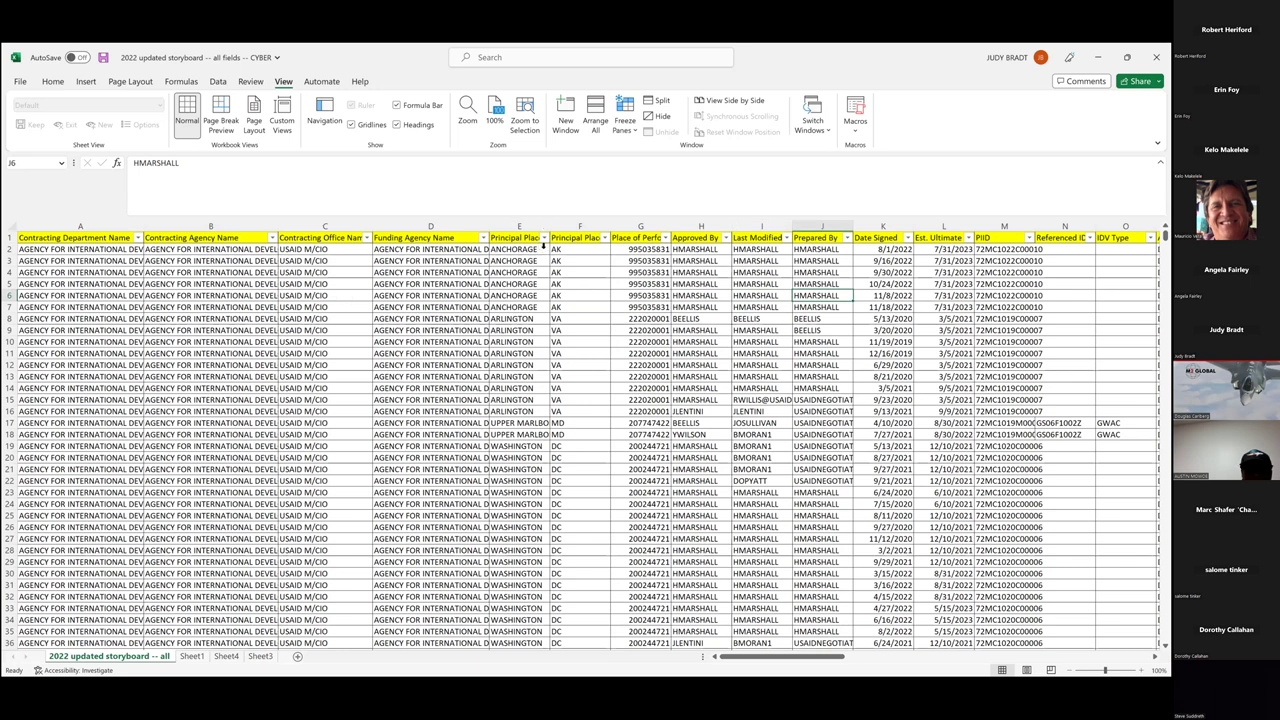
Widen the Principal Place of Performance City Name column and go across to the Award or IDV Type column.
{"action": "left_click", "coordinate": [468, 226]}
{"action": "key", "text": "Right"}
{"action": "key", "text": "Right"}
{"action": "key", "text": "Right"}
{"action": "key", "text": "Right"}
{"action": "key", "text": "Right"}
{"action": "key", "text": "Right"}
{"action": "key", "text": "Right"}
{"action": "key", "text": "Right"}
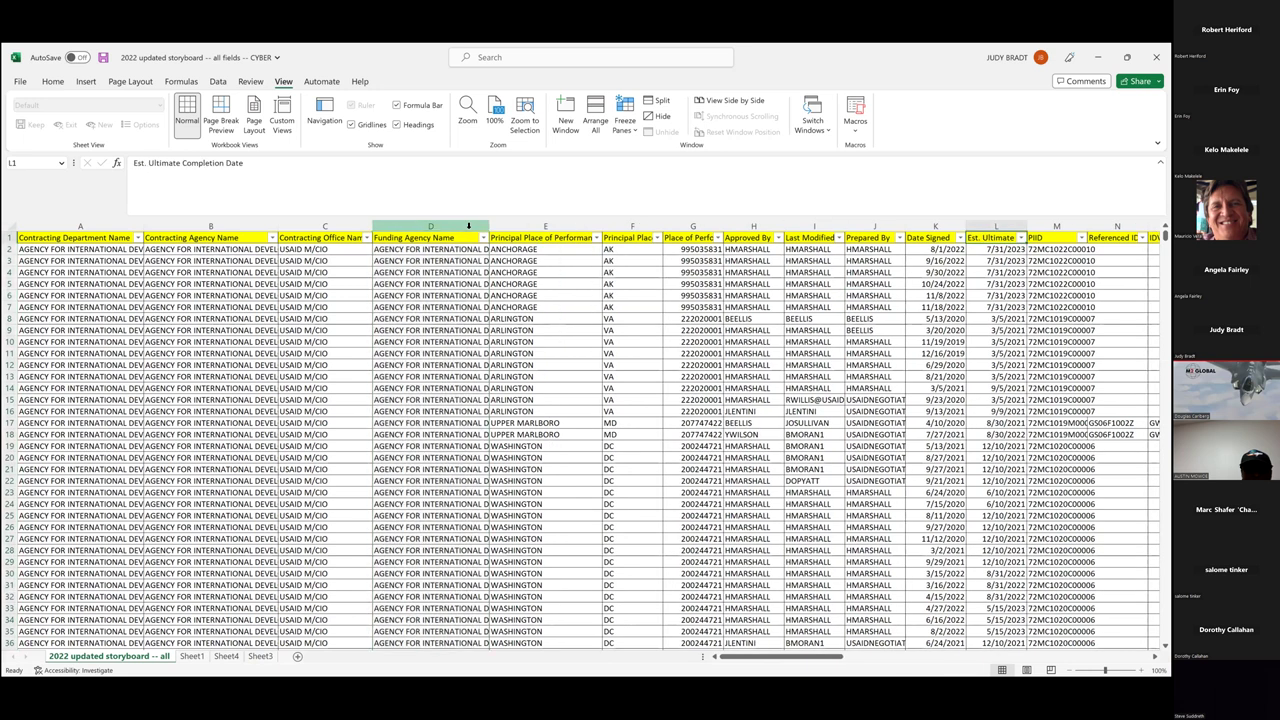
{"action": "key", "text": "Right"}
{"action": "key", "text": "Right"}
{"action": "key", "text": "Right"}
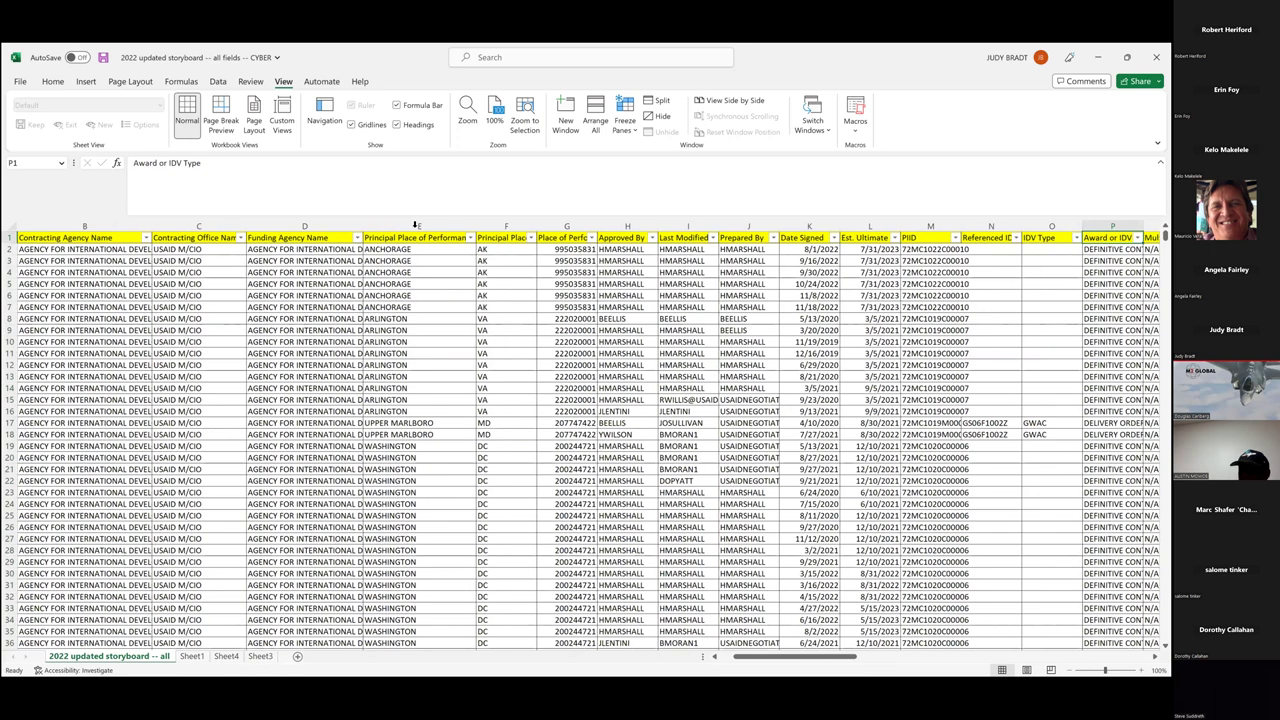
Widen the Funding Agency Name column and look at the place of performance city, state and zip code columns.
{"action": "left_click", "coordinate": [415, 226]}
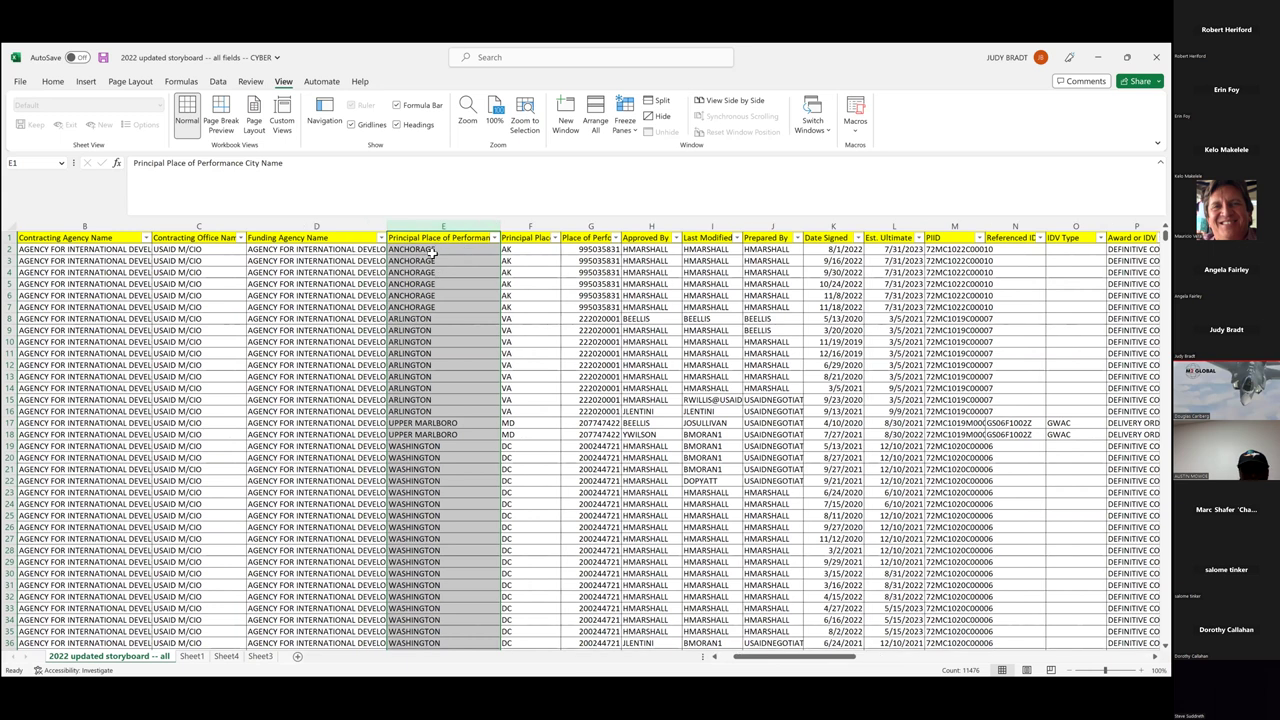
{"action": "left_click", "coordinate": [521, 228]}
{"action": "left_click", "coordinate": [586, 229]}
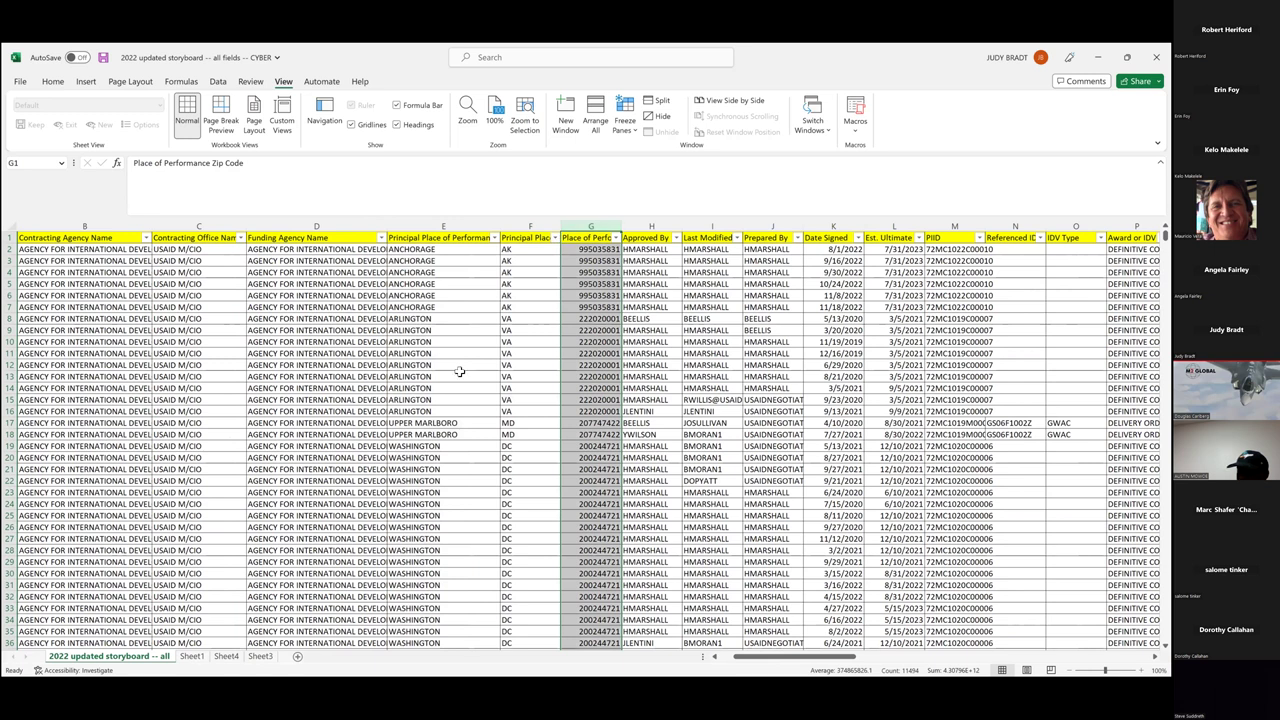
Go across the sheet to show the Approved By, Last Modified By and Prepared By columns, and select Prepared By.
{"action": "left_click", "coordinate": [1076, 376]}
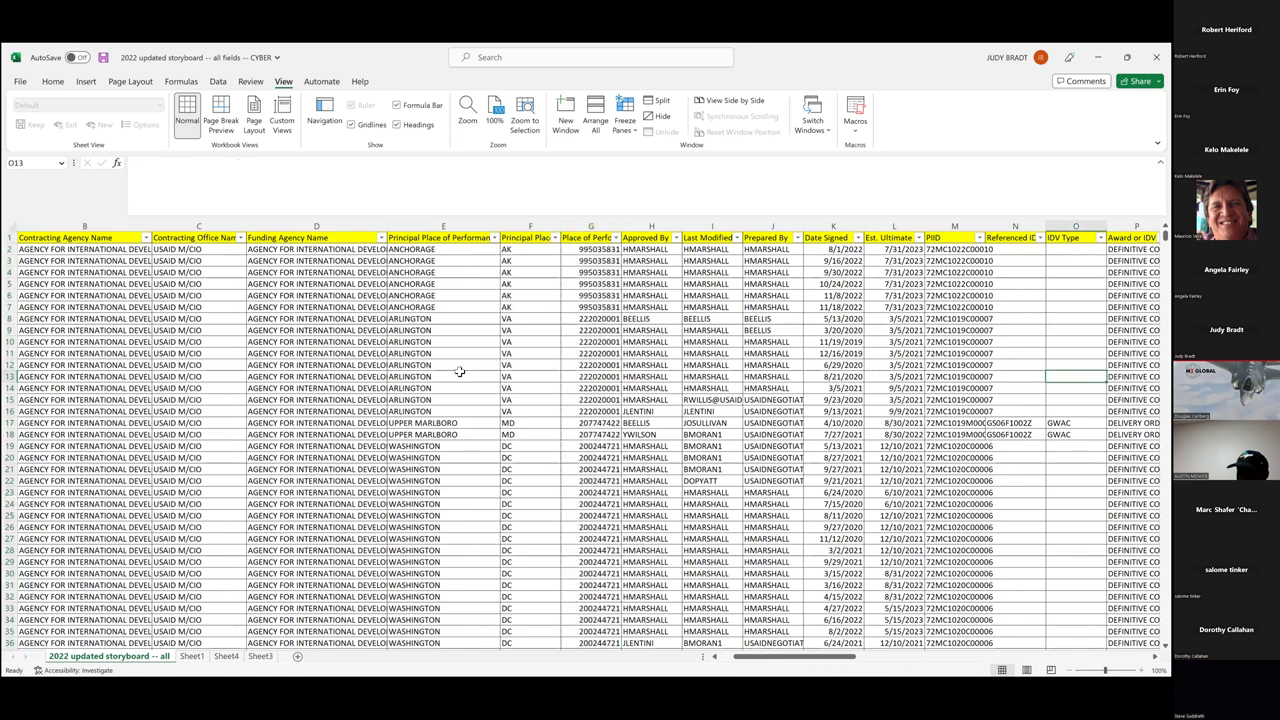
{"action": "key", "text": "Right"}
{"action": "key", "text": "Right"}
{"action": "key", "text": "Right"}
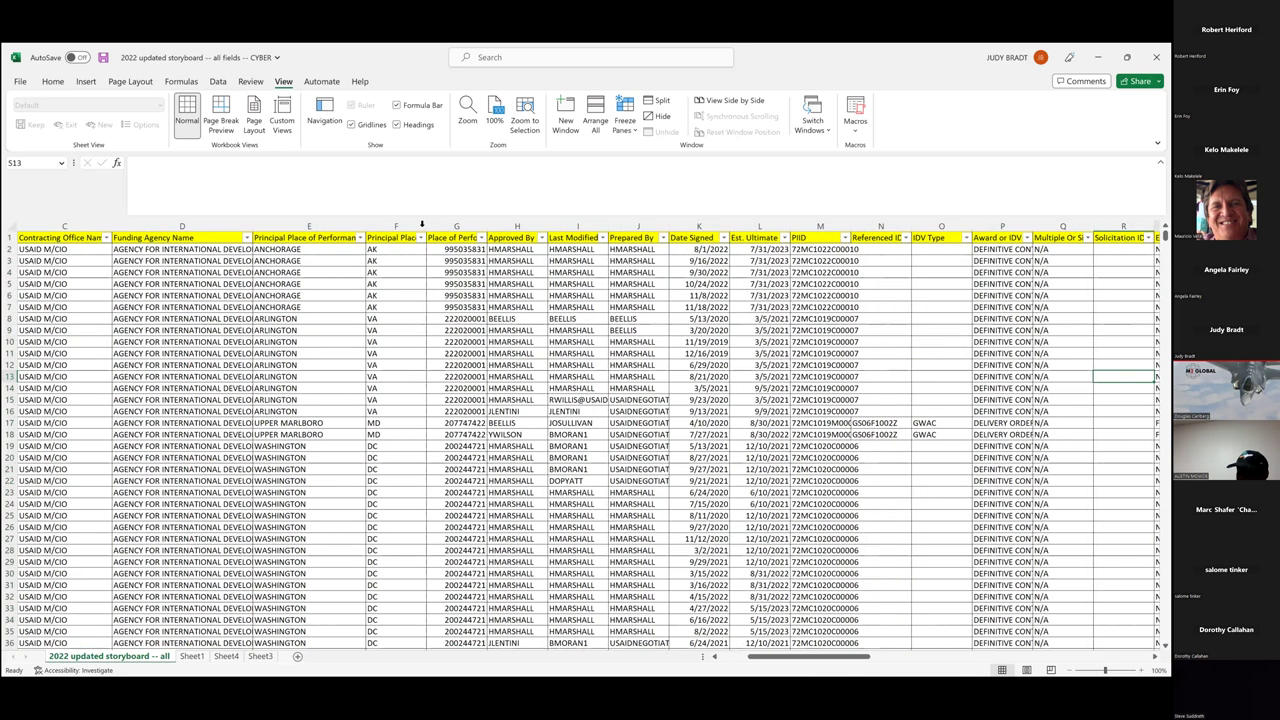
{"action": "key", "text": "Right"}
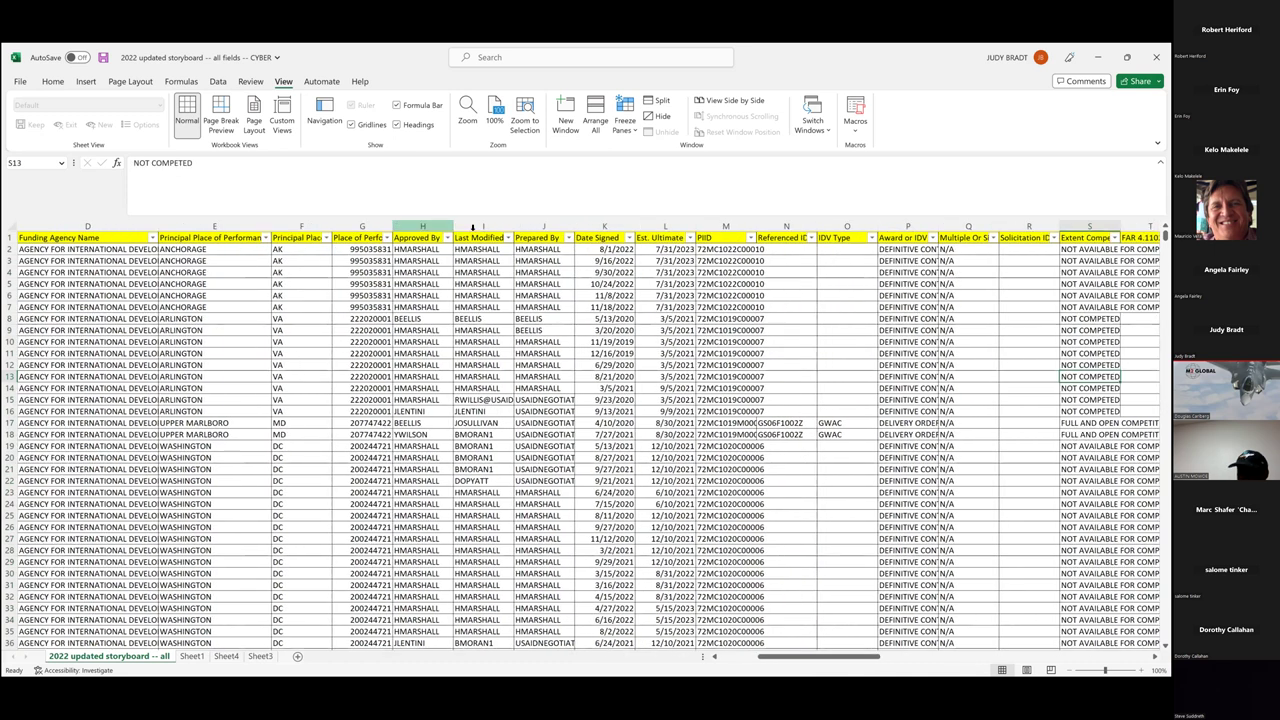
{"action": "left_click", "coordinate": [540, 228]}
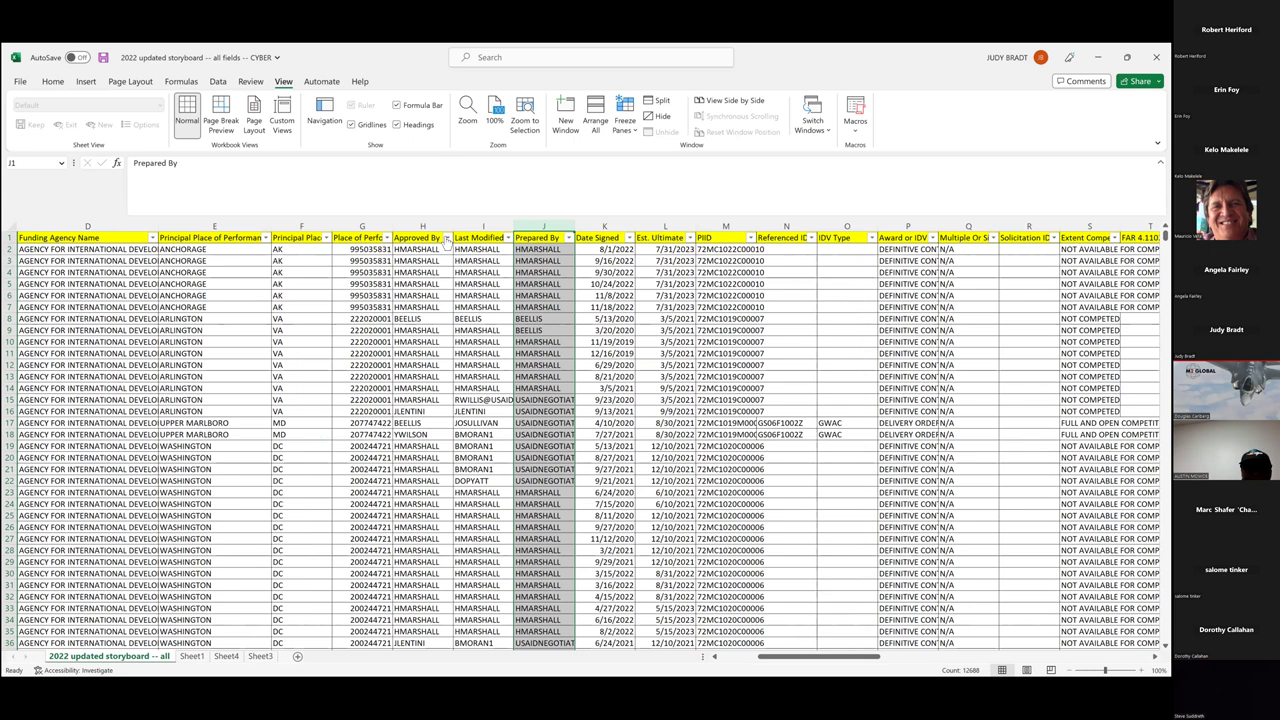
Browse the list of approver IDs in an enlarged Approved By filter, and close it without filtering.
{"action": "left_click", "coordinate": [447, 237]}
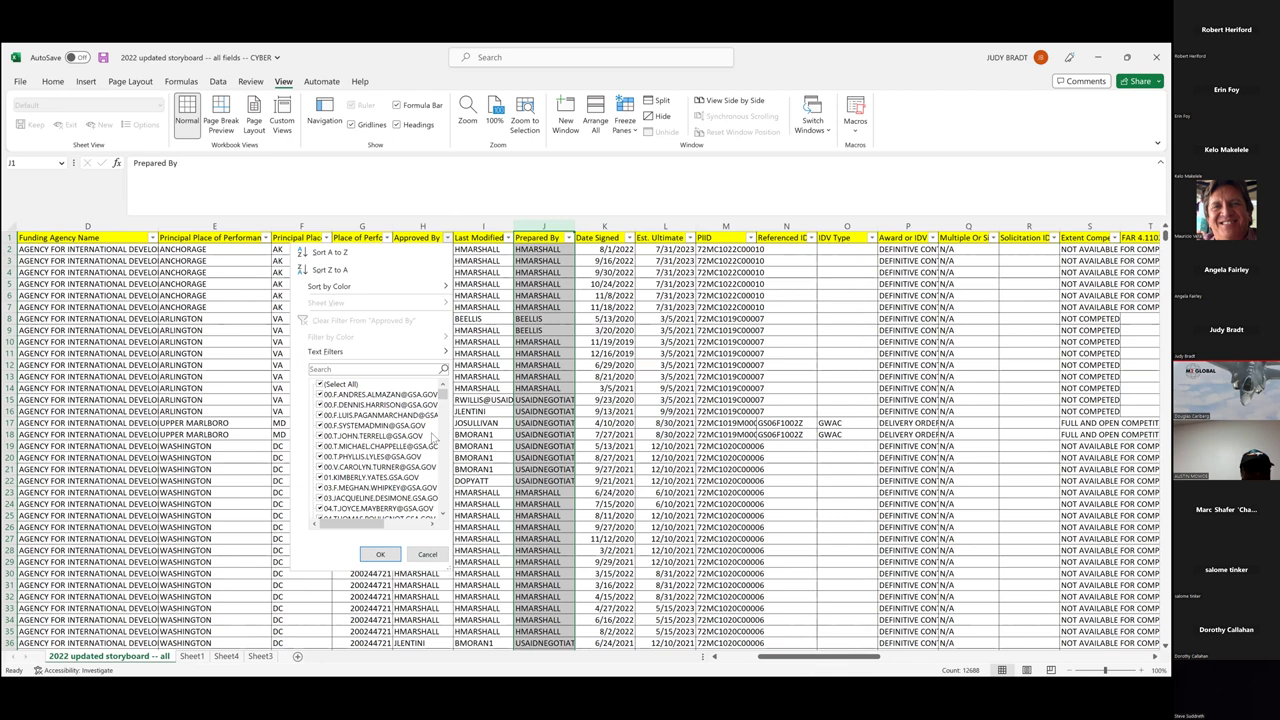
{"action": "left_click_drag", "start_coordinate": [449, 566], "coordinate": [745, 600]}
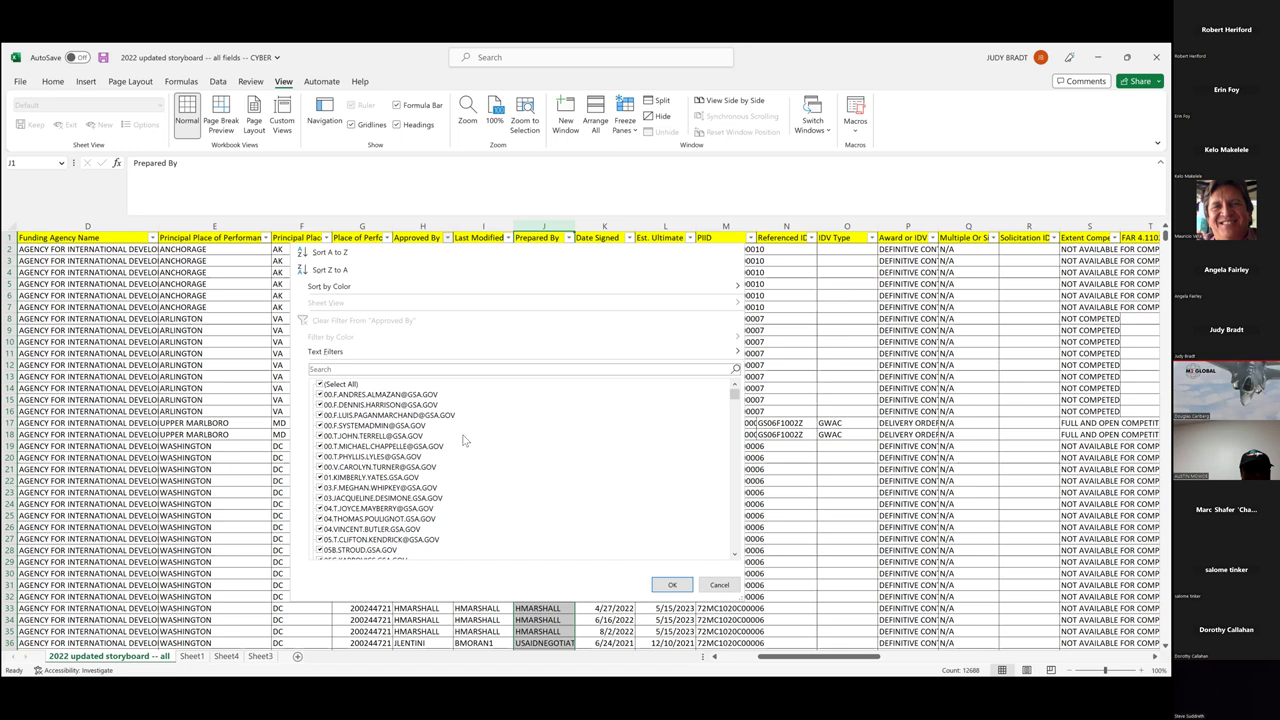
{"action": "scroll", "coordinate": [463, 440], "scroll_direction": "down", "scroll_amount": 3}
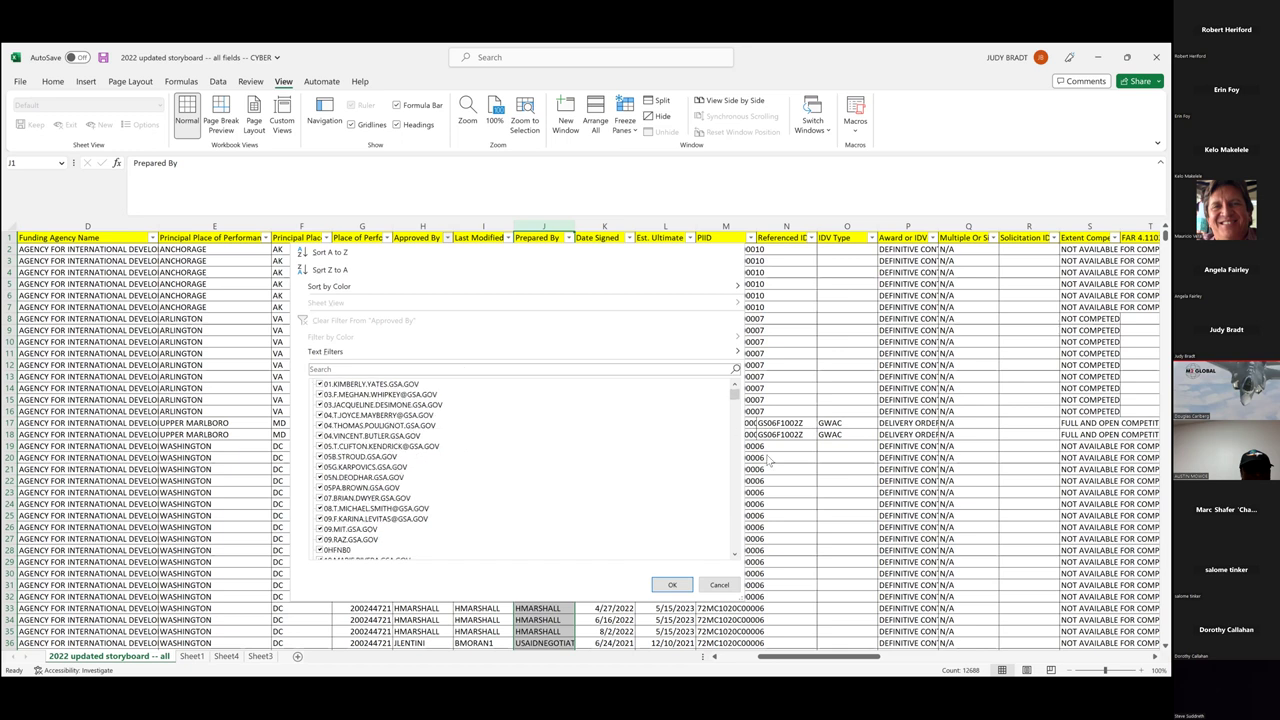
{"action": "left_click", "coordinate": [735, 556]}
{"action": "left_click", "coordinate": [735, 556]}
{"action": "left_click", "coordinate": [735, 556]}
{"action": "left_click_drag", "start_coordinate": [735, 556], "coordinate": [737, 558]}
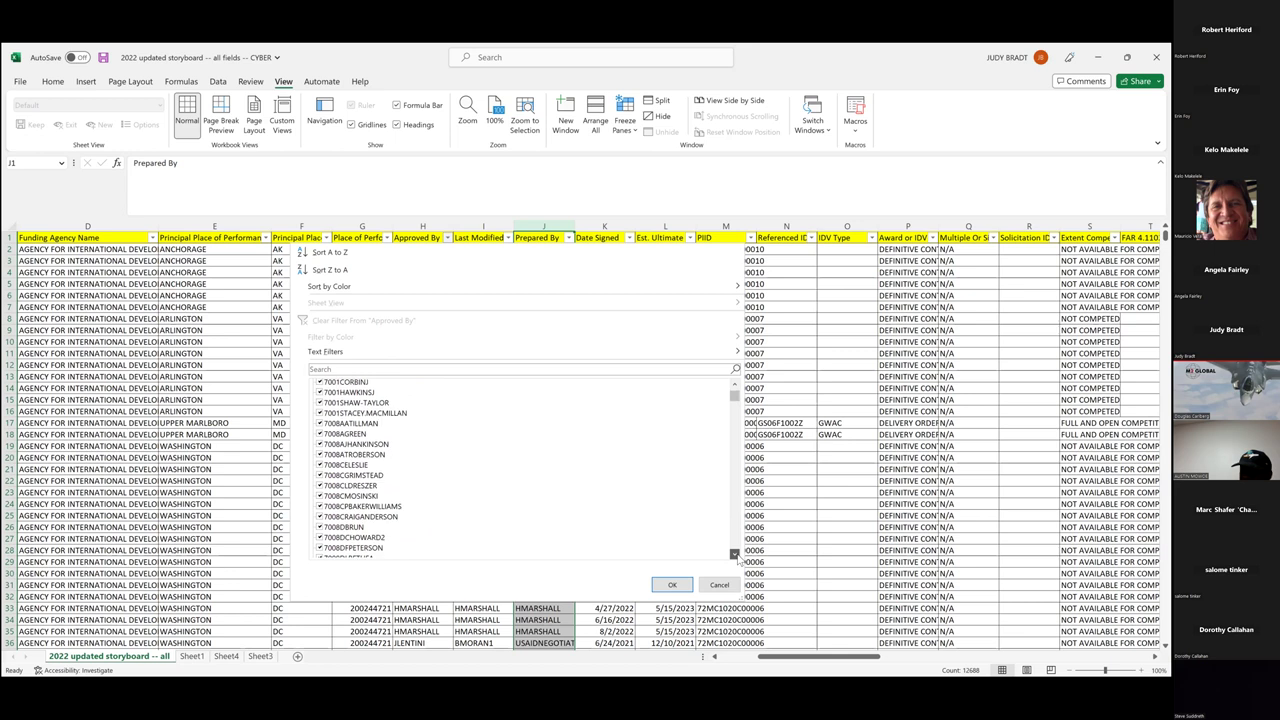
{"action": "scroll", "coordinate": [737, 402], "scroll_direction": "down", "scroll_amount": 2}
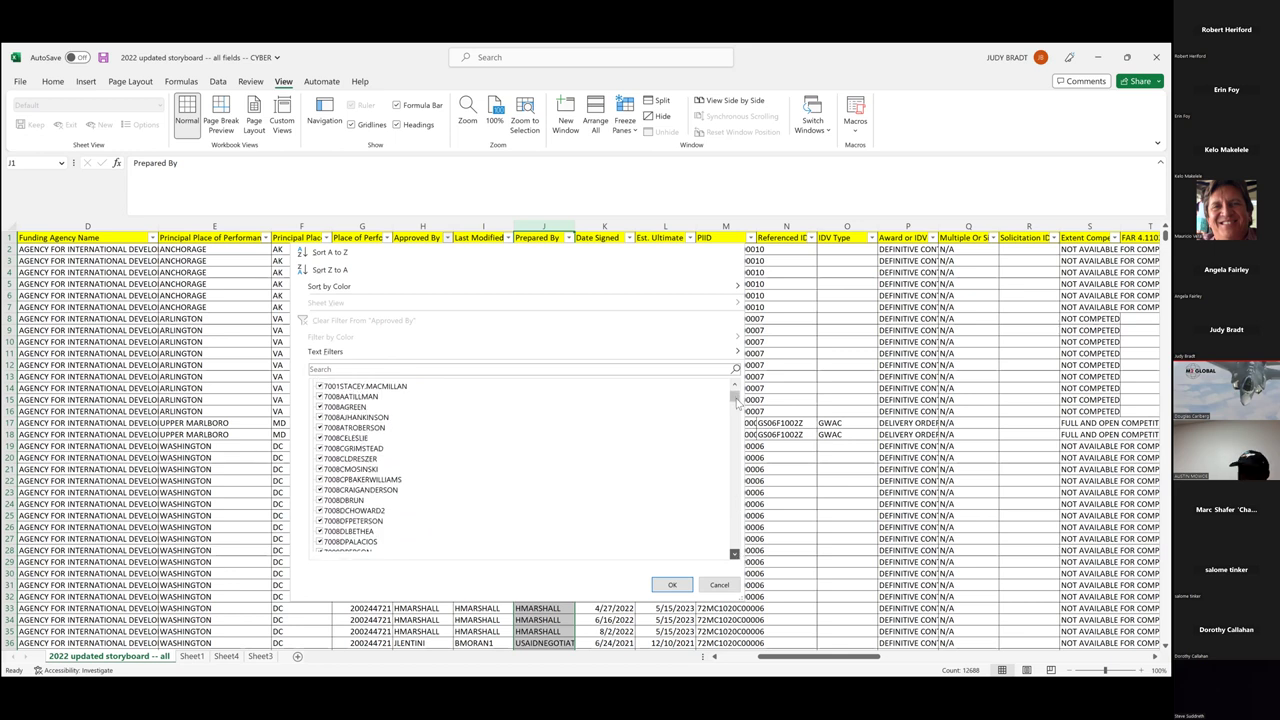
{"action": "scroll", "coordinate": [737, 402], "scroll_direction": "down", "scroll_amount": 2}
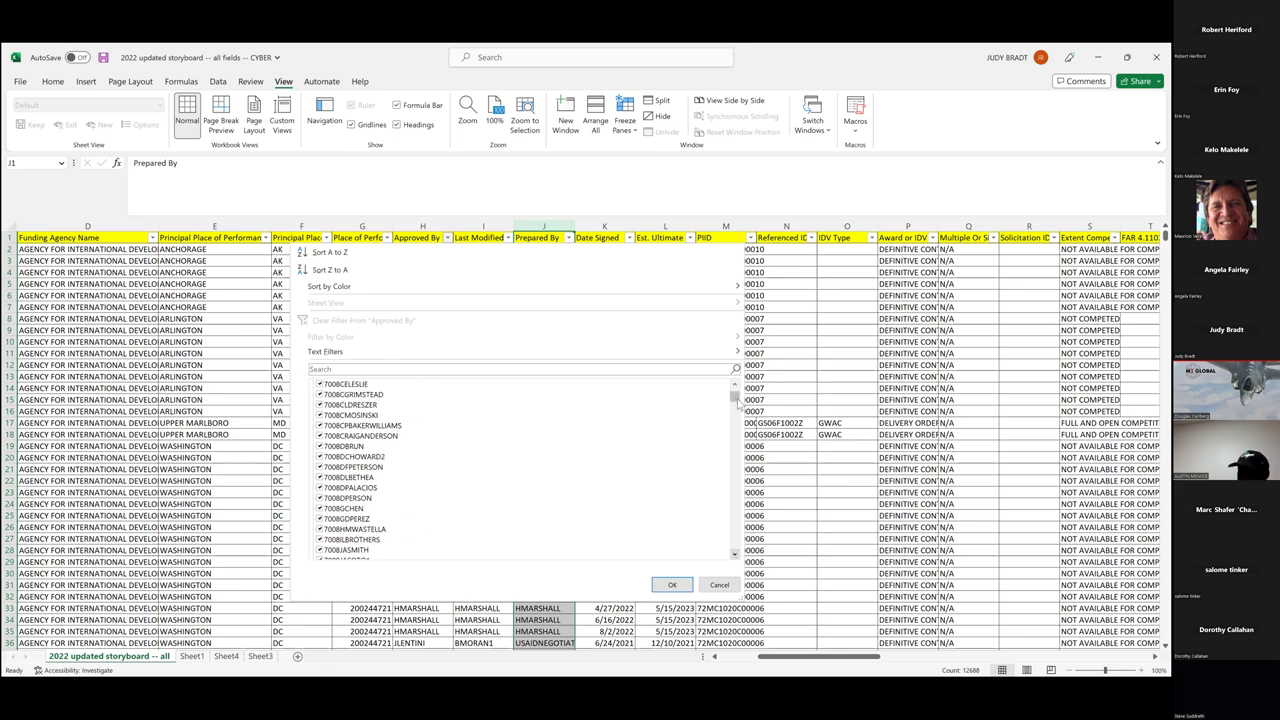
{"action": "left_click_drag", "start_coordinate": [738, 402], "coordinate": [735, 427]}
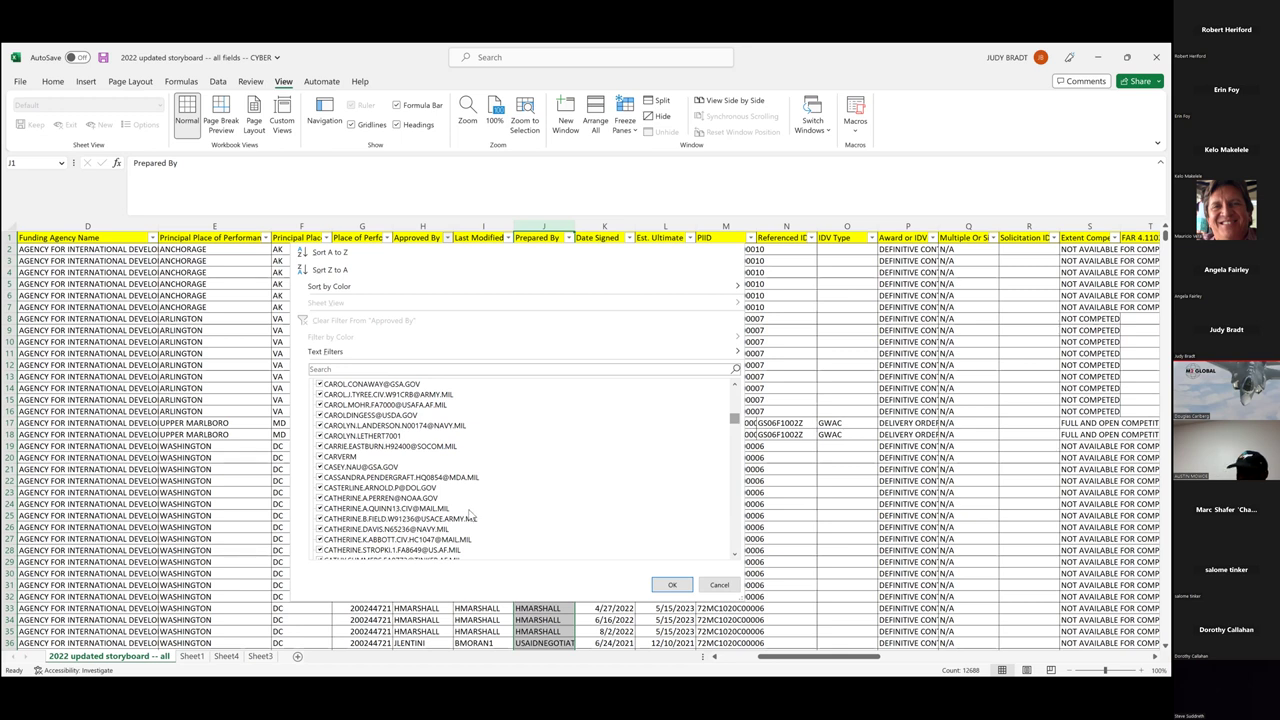
{"action": "scroll", "coordinate": [385, 560], "scroll_direction": "down", "scroll_amount": 2}
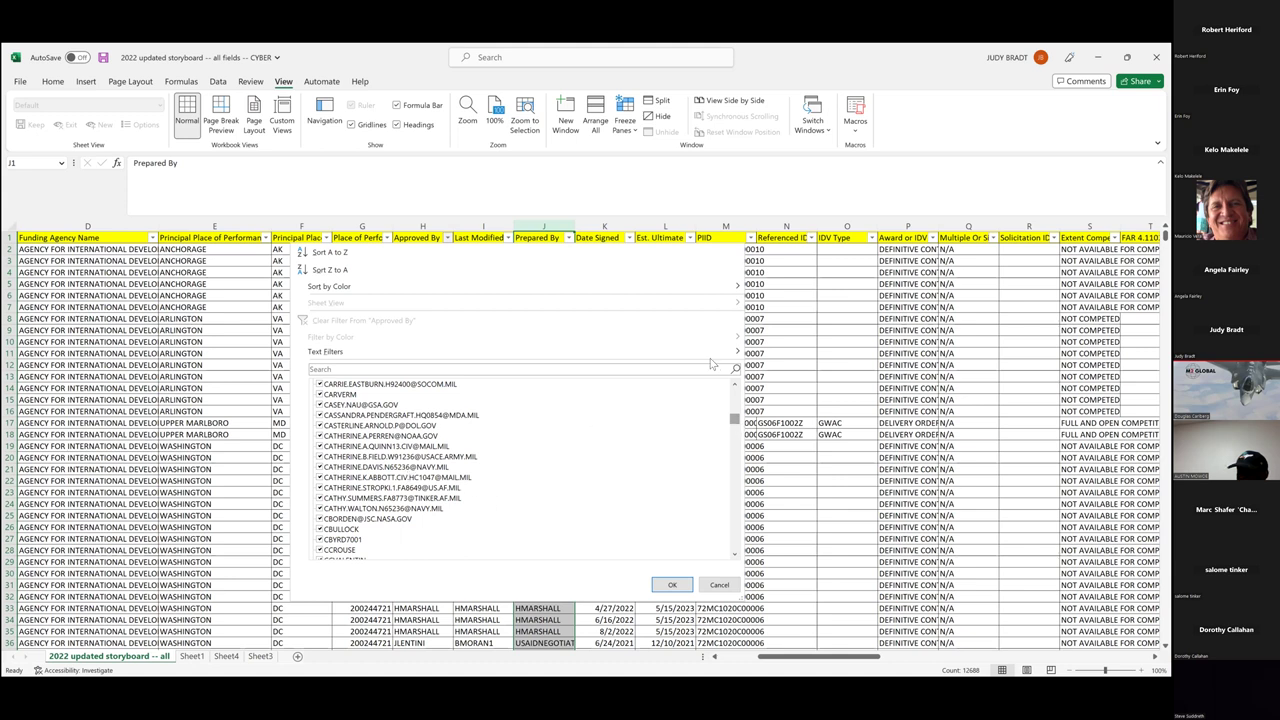
{"action": "mouse_move", "coordinate": [700, 351]}
{"action": "key", "text": "Escape"}
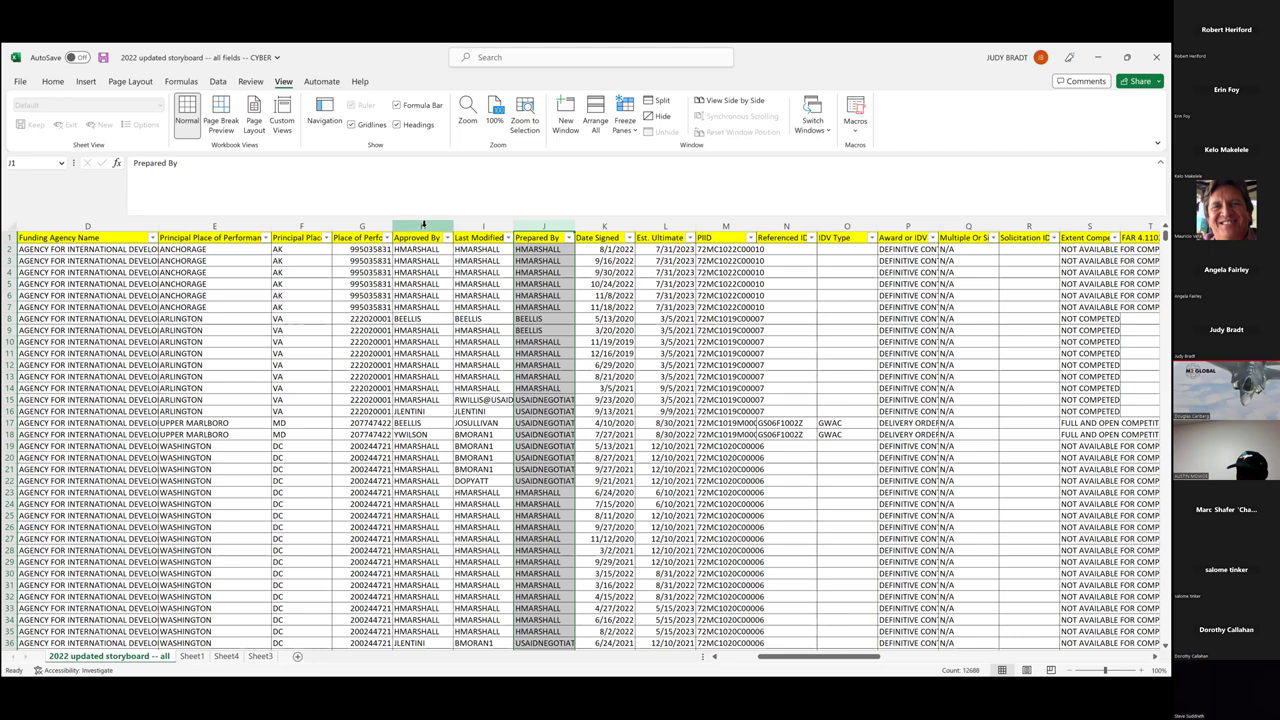
Filter the Est. Ultimate Completion Date column to the years 2023, 2024 and 2025.
{"action": "left_click", "coordinate": [492, 223]}
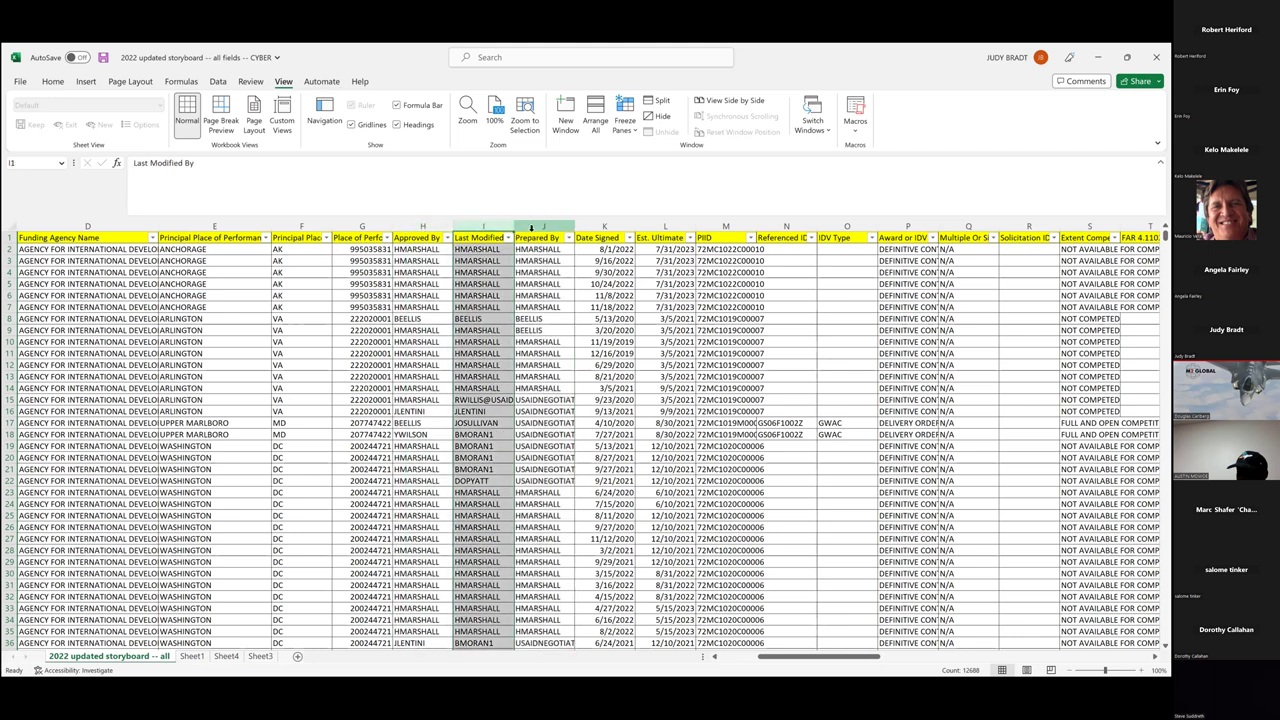
{"action": "left_click", "coordinate": [522, 227]}
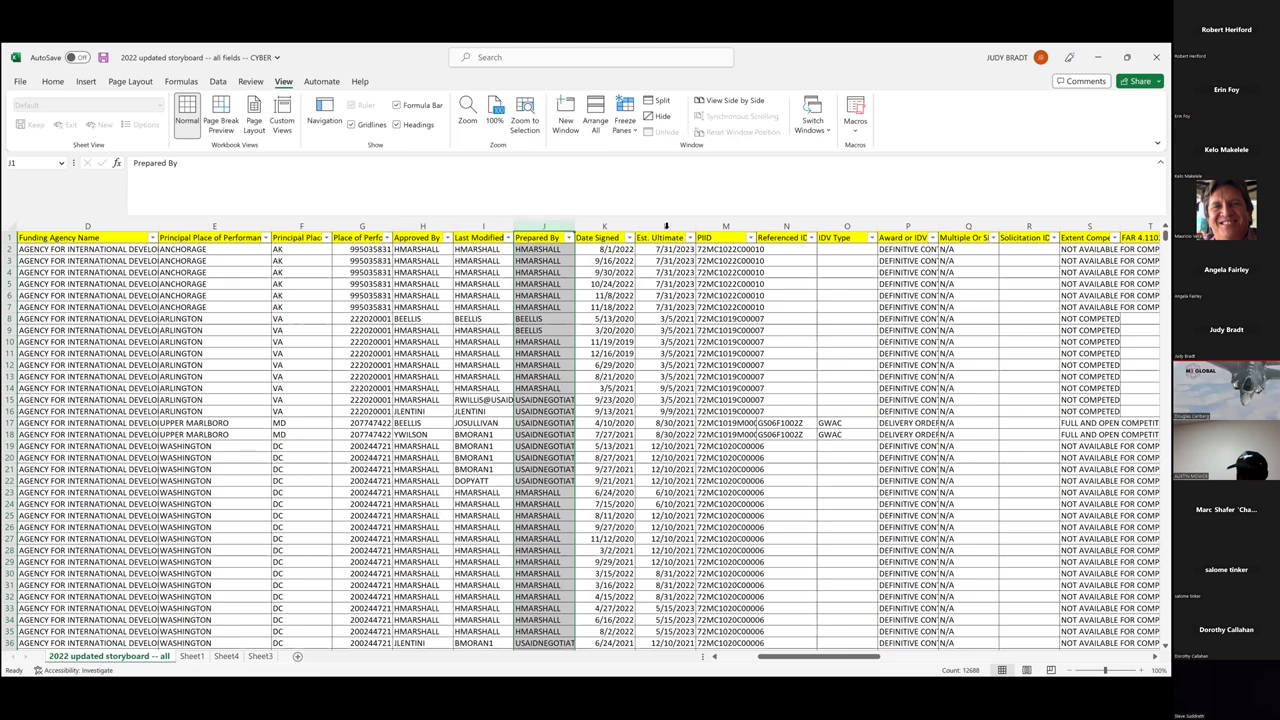
{"action": "key", "text": "alt+Down"}
{"action": "left_click", "coordinate": [562, 385]}
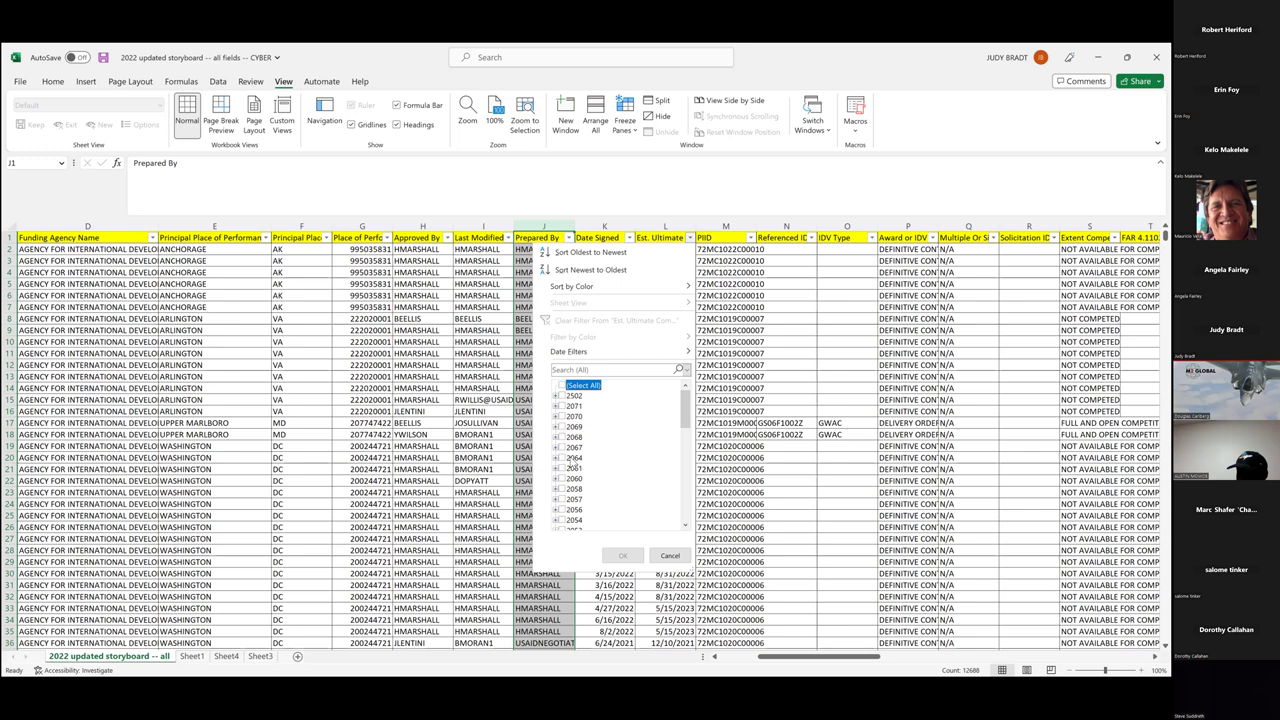
{"action": "scroll", "coordinate": [562, 453], "scroll_direction": "down", "scroll_amount": 15}
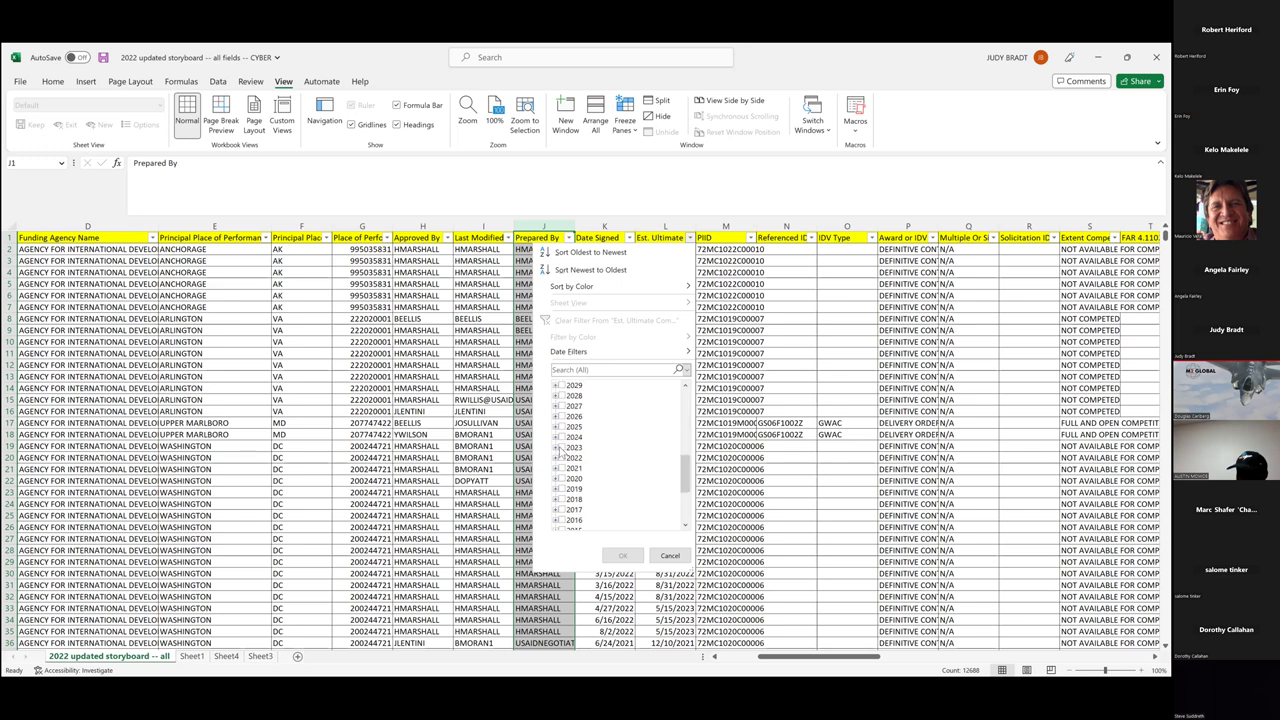
{"action": "left_click", "coordinate": [562, 437]}
{"action": "left_click", "coordinate": [561, 426]}
{"action": "left_click", "coordinate": [621, 556]}
{"action": "left_click", "coordinate": [621, 555]}
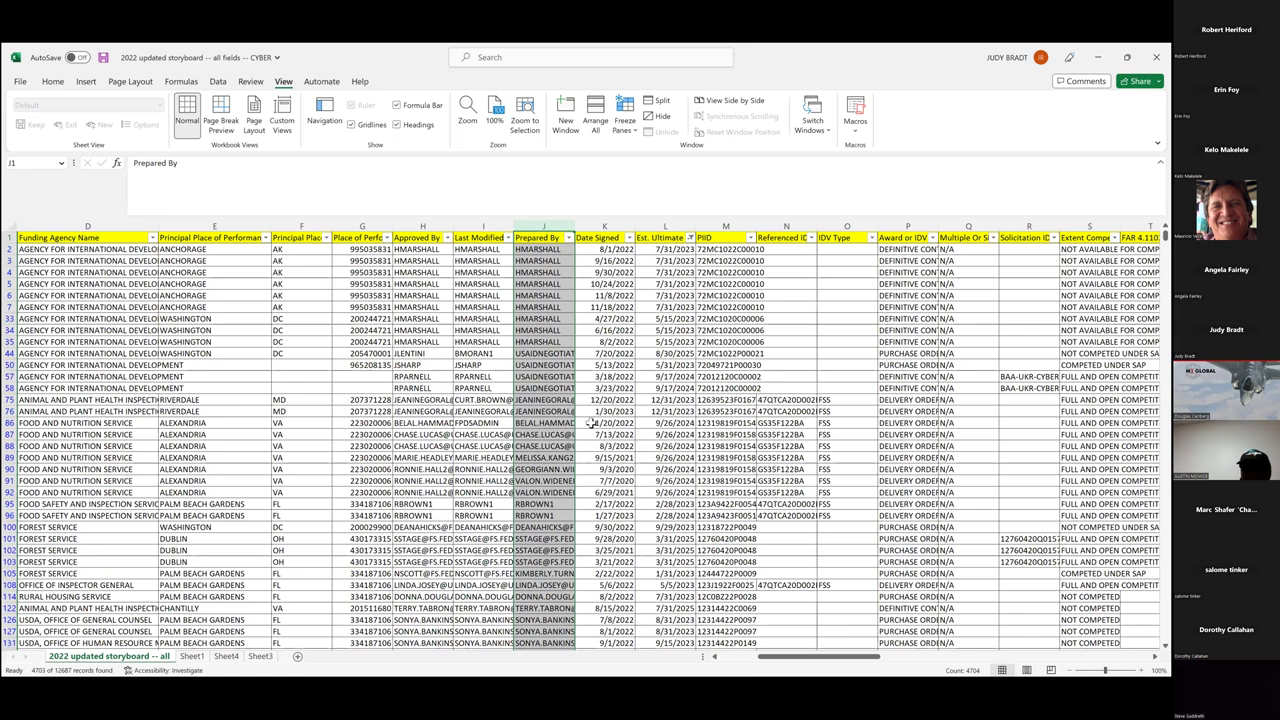
Clear the year filter on the Est. Ultimate Completion Date column by selecting all dates again.
{"action": "left_click", "coordinate": [690, 240]}
{"action": "left_click", "coordinate": [561, 385]}
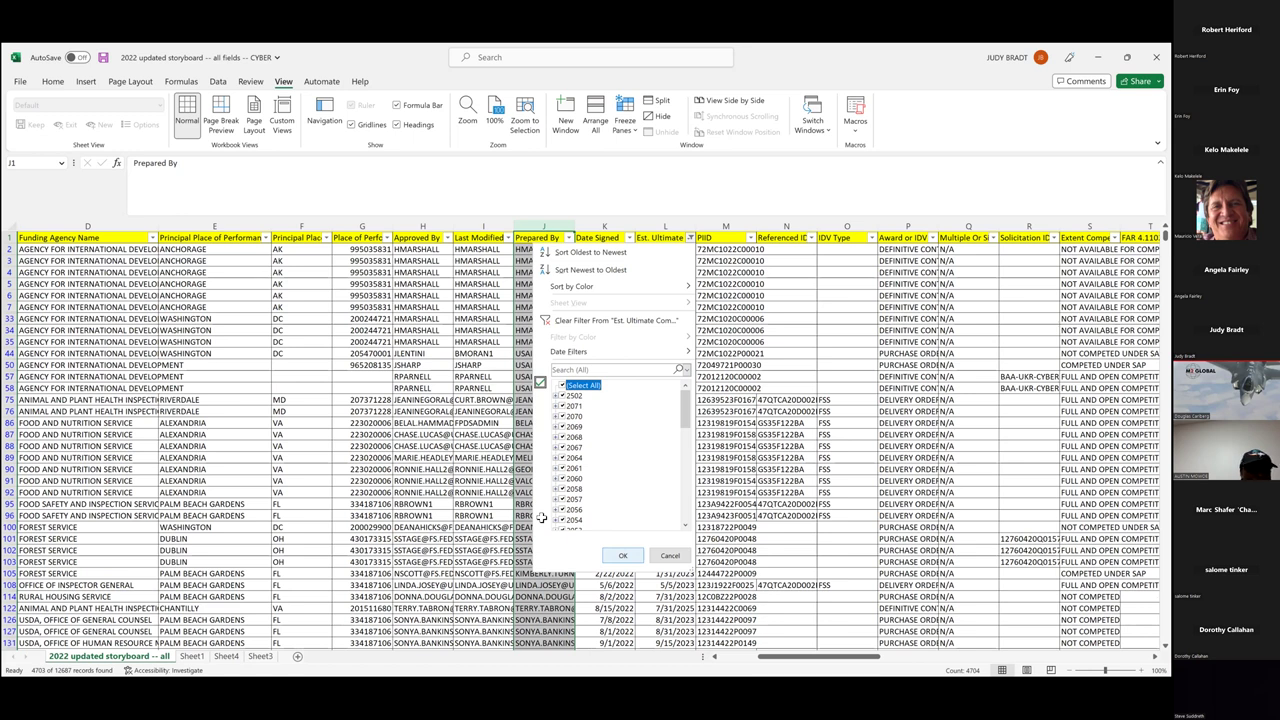
Go across the sheet to the competition and set-aside columns, and widen the PIID column to fit its full contract numbers.
{"action": "key", "text": "Right"}
{"action": "key", "text": "Right"}
{"action": "key", "text": "Right"}
{"action": "key", "text": "Right"}
{"action": "key", "text": "Right"}
{"action": "key", "text": "Right"}
{"action": "key", "text": "Right"}
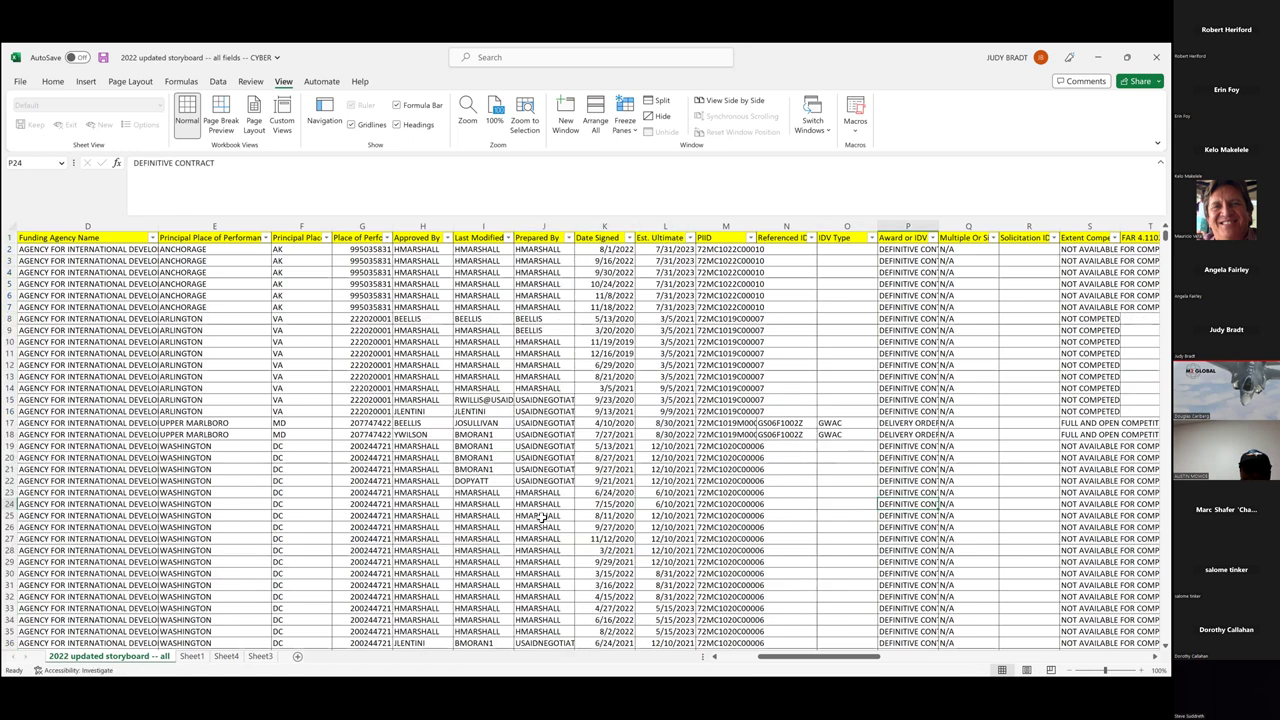
{"action": "key", "text": "Right"}
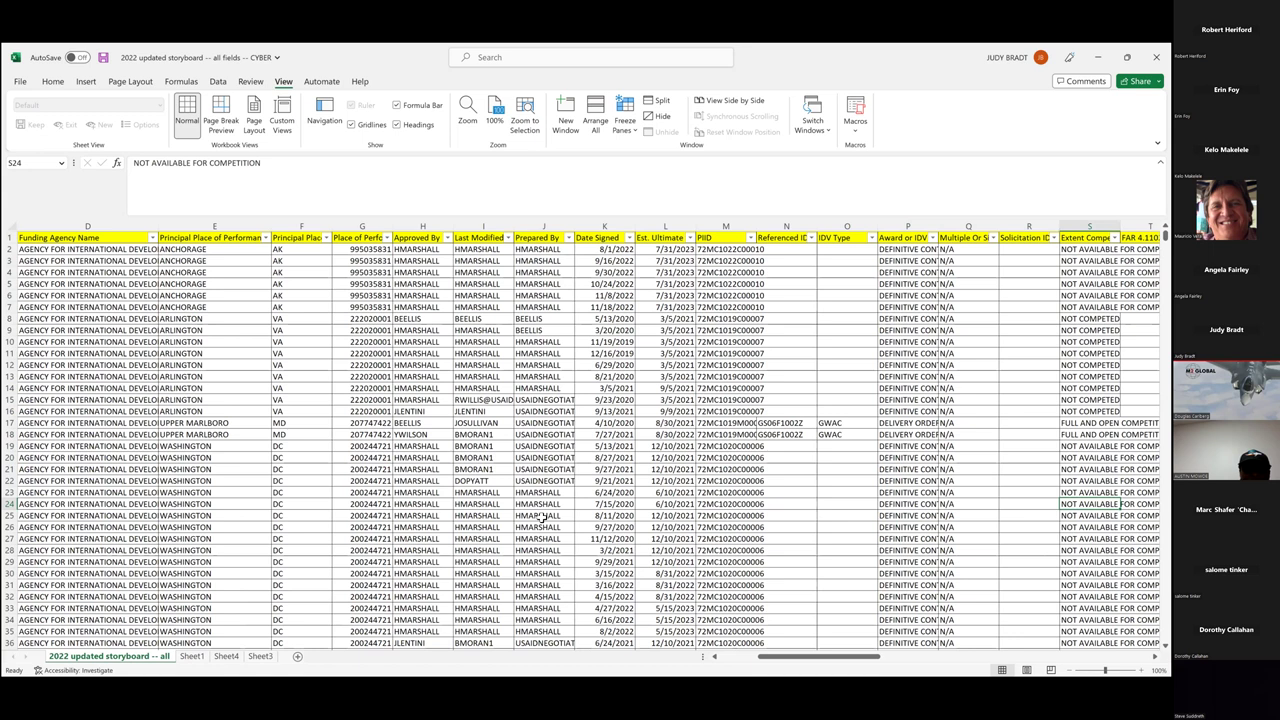
{"action": "key", "text": "Right"}
{"action": "key", "text": "Right"}
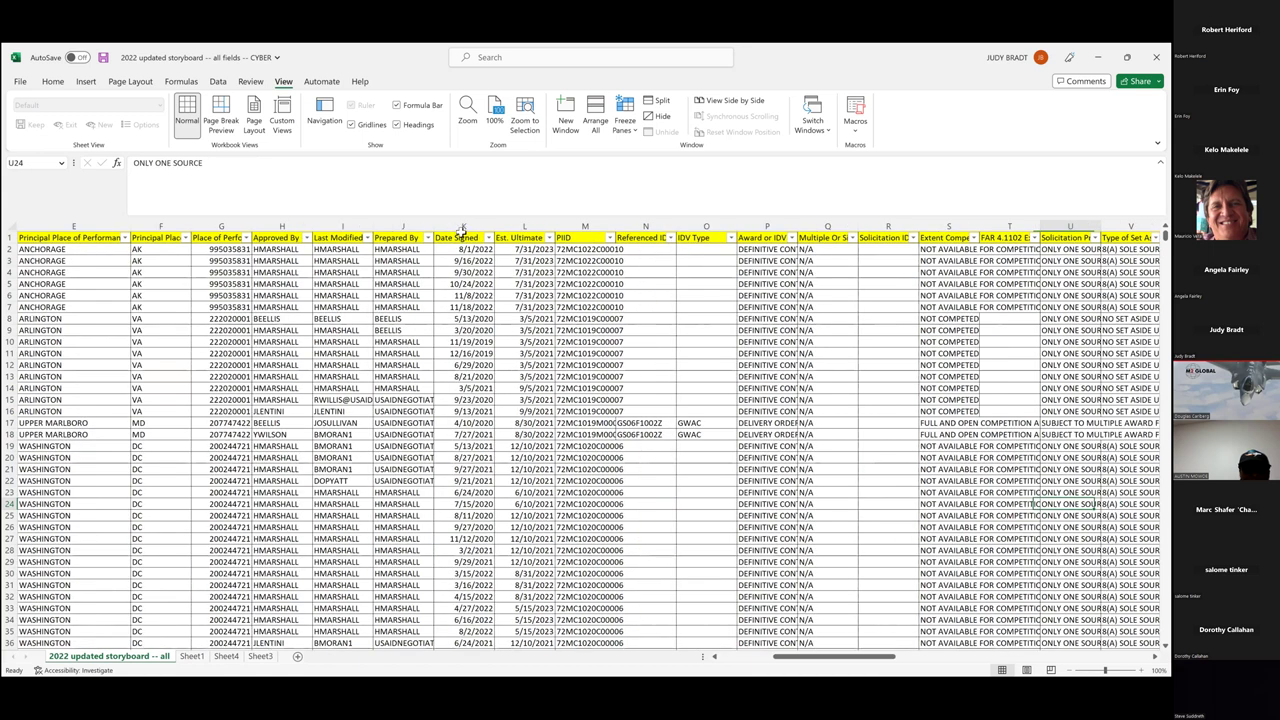
{"action": "key", "text": "Right"}
{"action": "key", "text": "Right"}
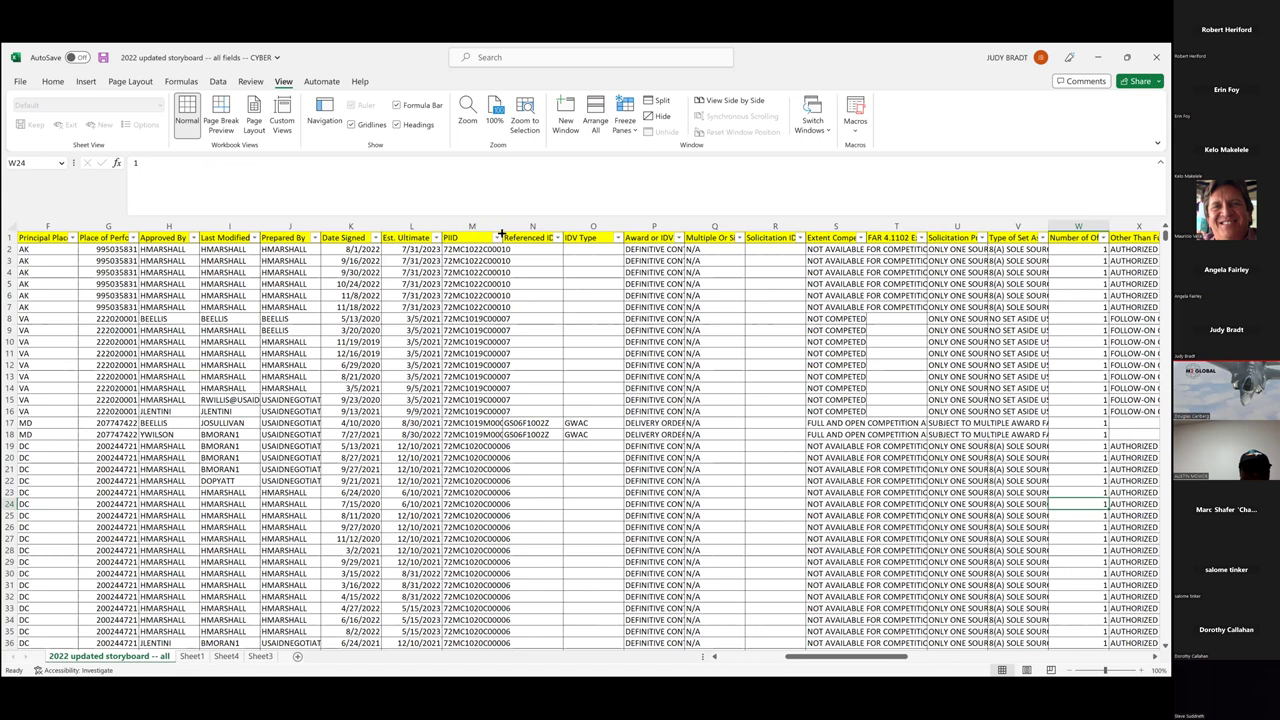
{"action": "left_click", "coordinate": [479, 226]}
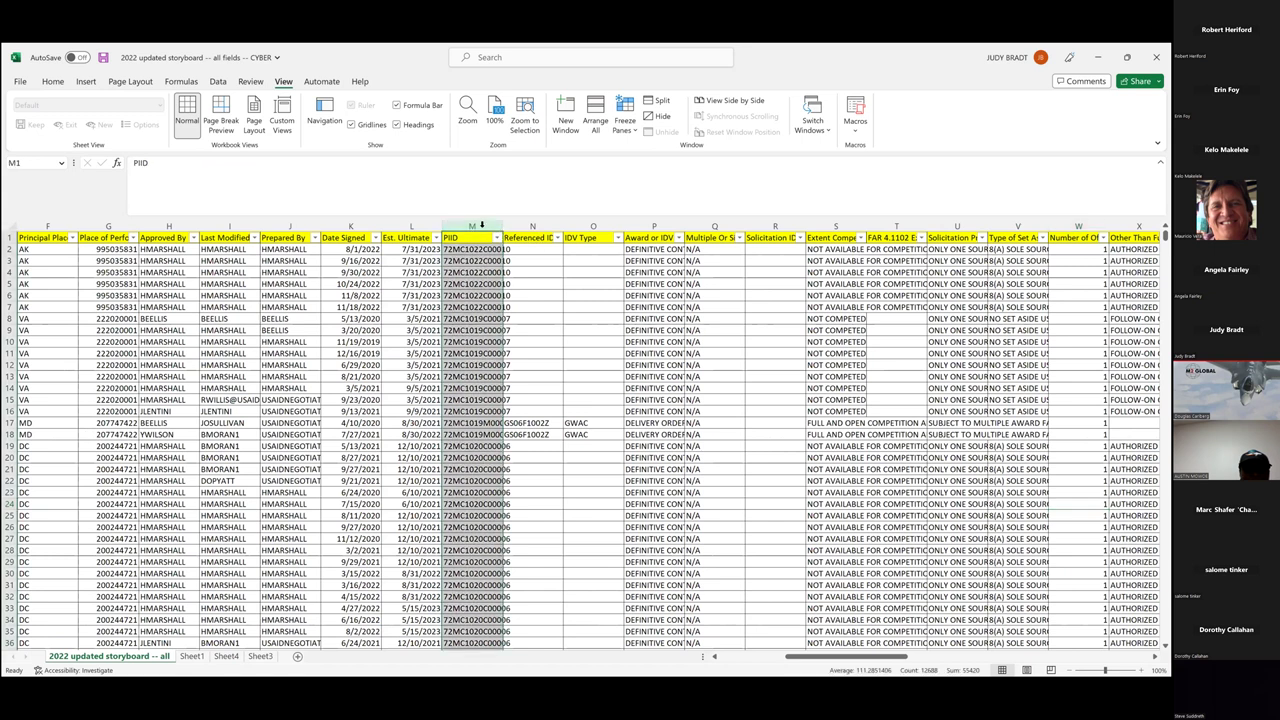
{"action": "double_click", "coordinate": [502, 226]}
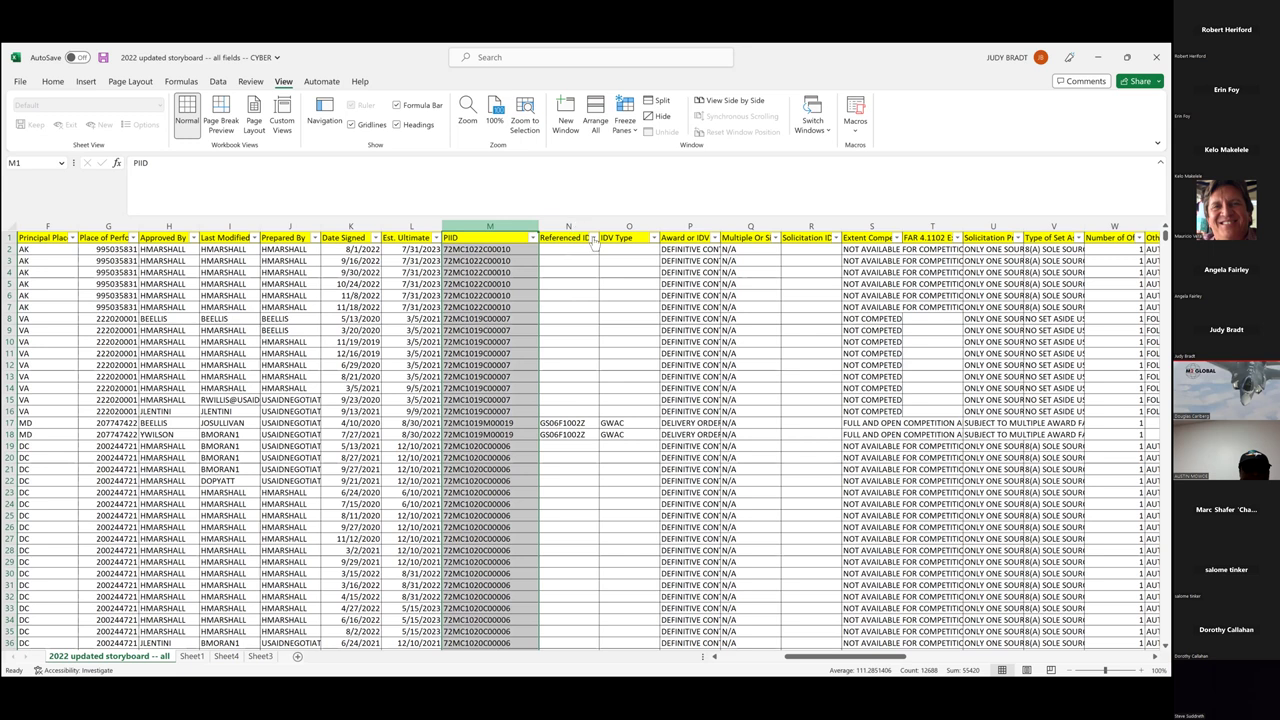
Browse the list of contract vehicle numbers in the Referenced IDV PIID filter, and close it without filtering.
{"action": "left_click", "coordinate": [593, 238]}
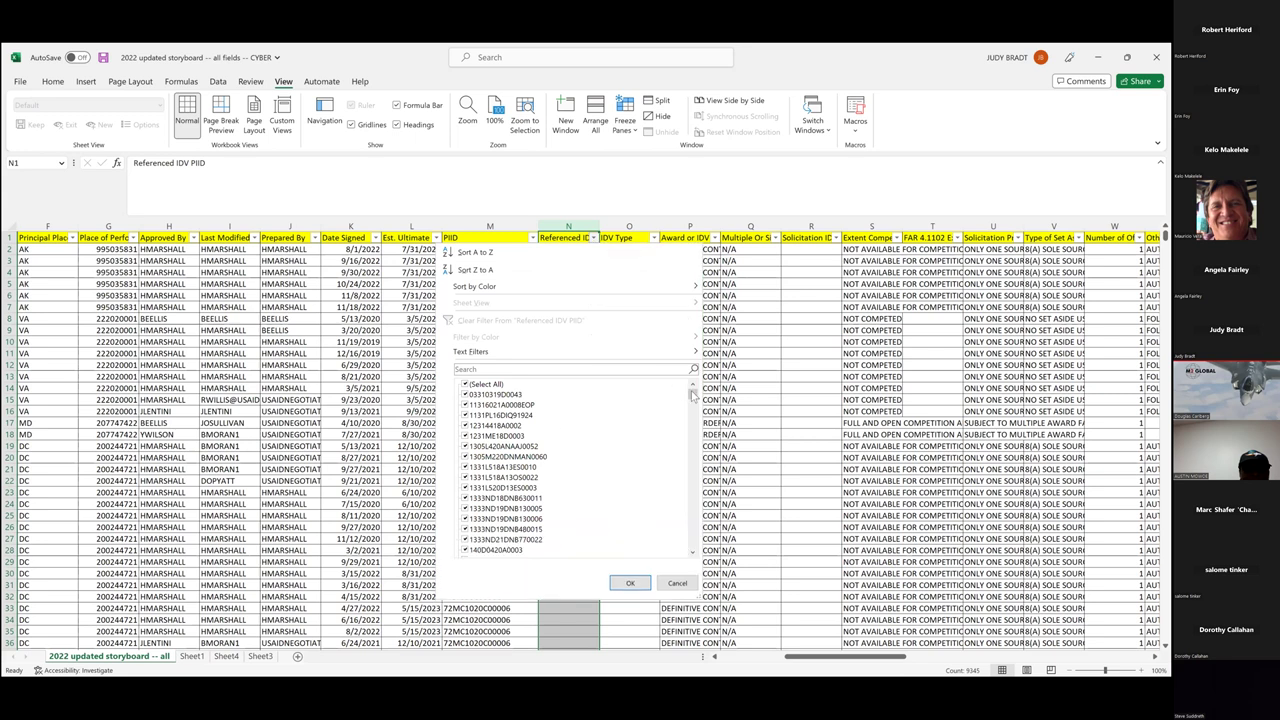
{"action": "left_click_drag", "start_coordinate": [692, 398], "coordinate": [700, 423]}
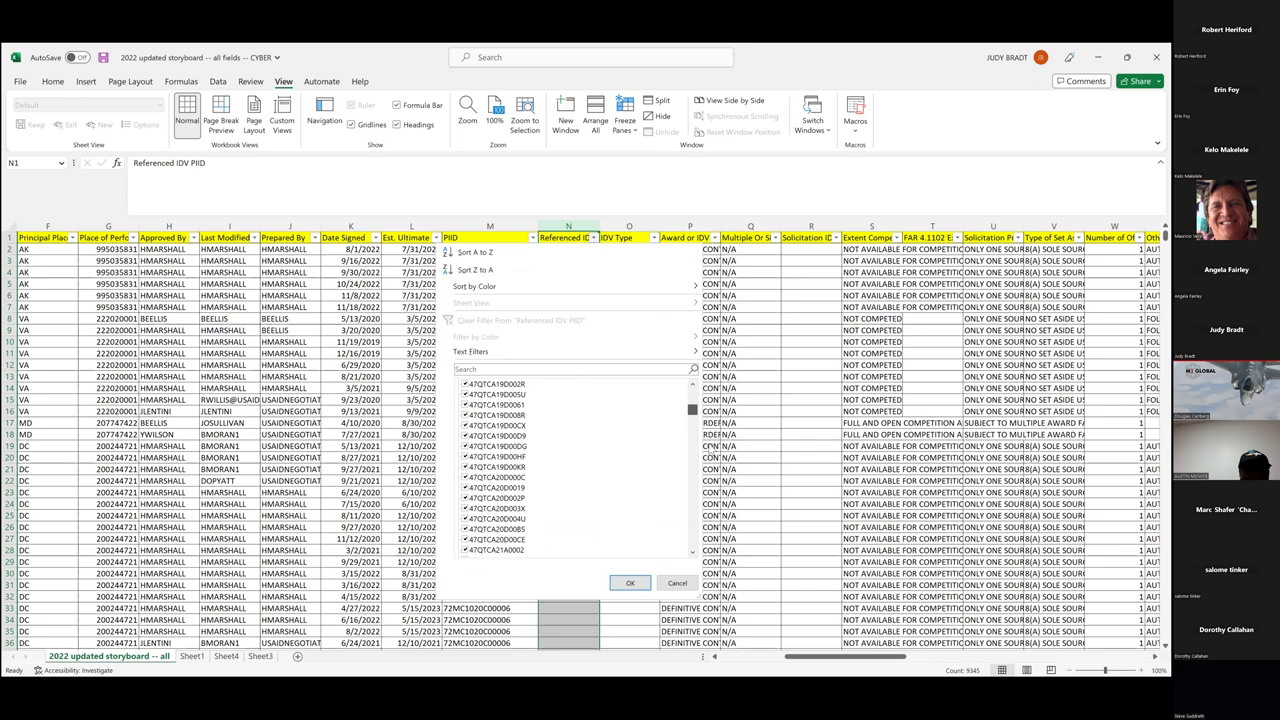
{"action": "scroll", "coordinate": [709, 451], "scroll_direction": "down", "scroll_amount": 1}
{"action": "scroll", "coordinate": [710, 452], "scroll_direction": "down", "scroll_amount": 10}
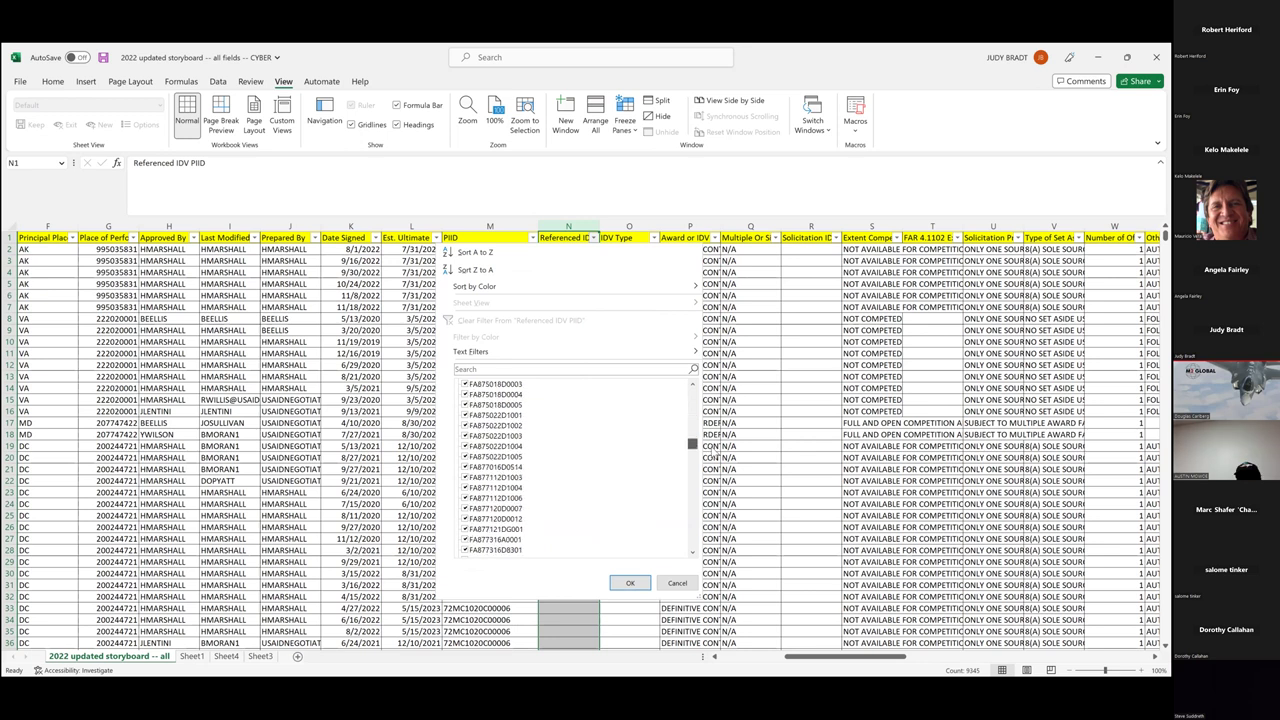
{"action": "scroll", "coordinate": [520, 448], "scroll_direction": "down", "scroll_amount": 6}
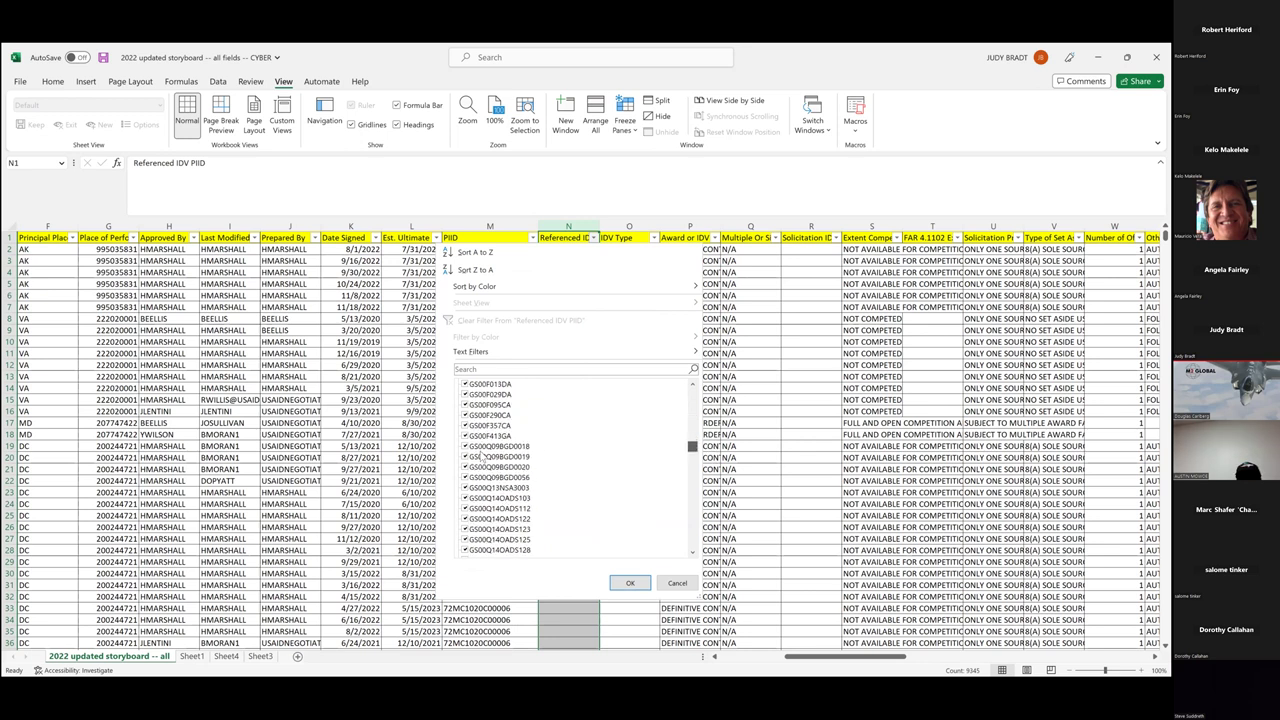
{"action": "scroll", "coordinate": [693, 455], "scroll_direction": "down", "scroll_amount": 3}
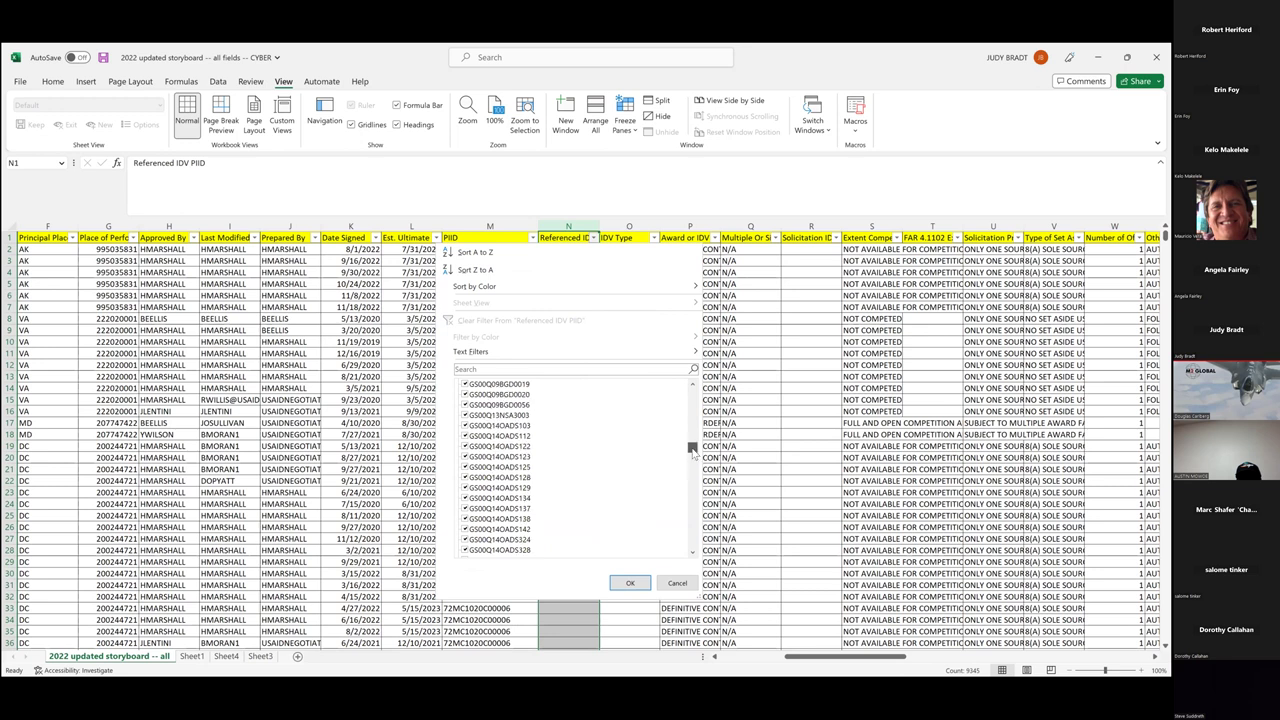
{"action": "scroll", "coordinate": [693, 455], "scroll_direction": "down", "scroll_amount": 5}
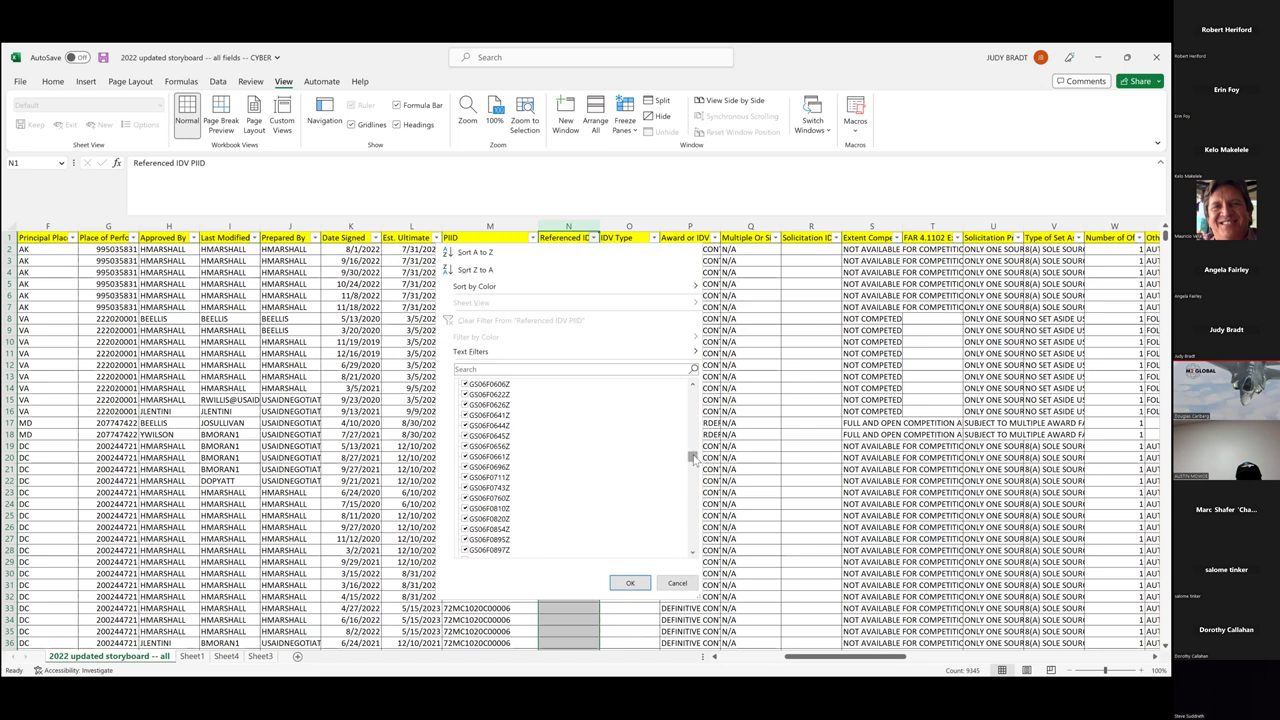
{"action": "left_click_drag", "start_coordinate": [696, 460], "coordinate": [718, 486]}
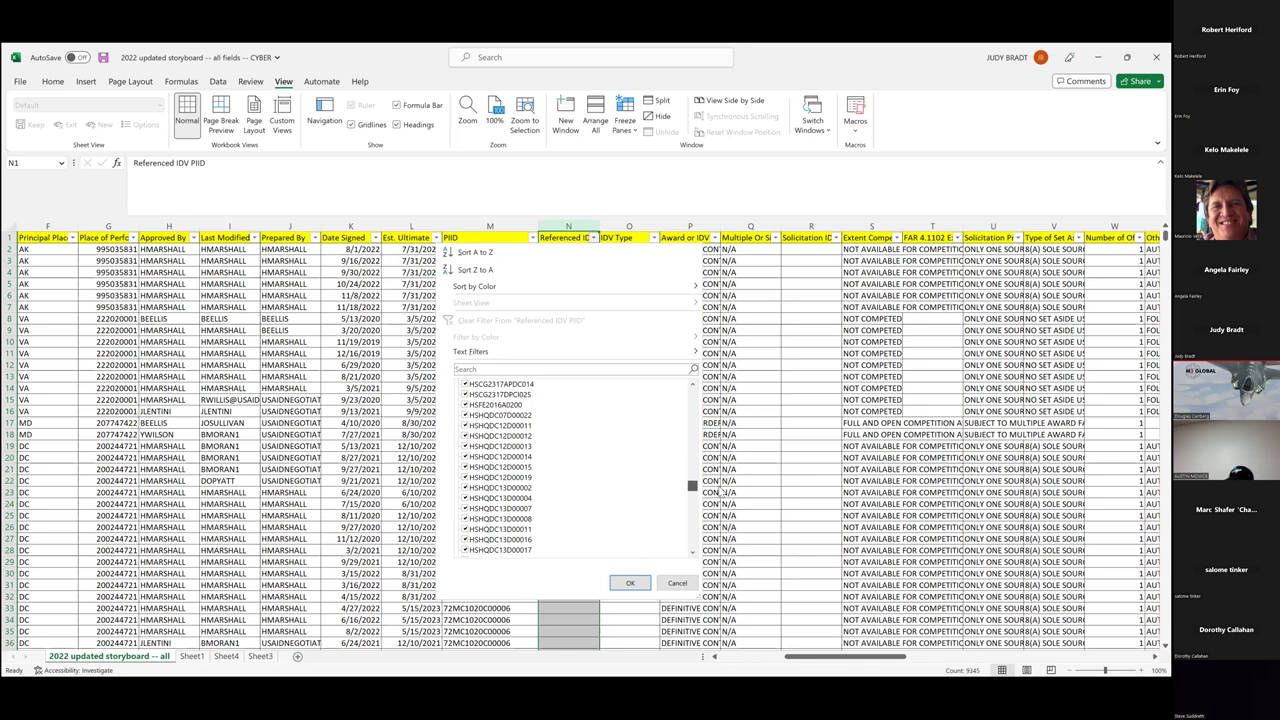
{"action": "left_click_drag", "start_coordinate": [723, 492], "coordinate": [724, 494]}
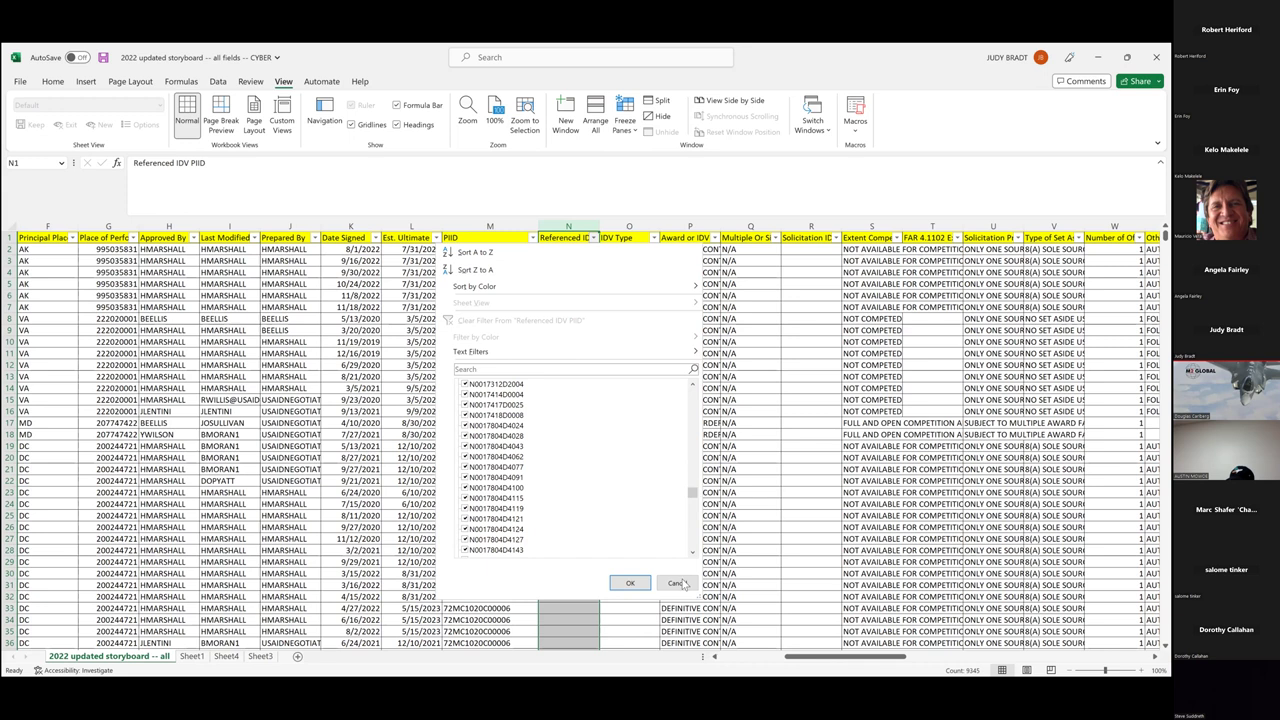
{"action": "scroll", "coordinate": [676, 584], "scroll_direction": "up", "scroll_amount": 5}
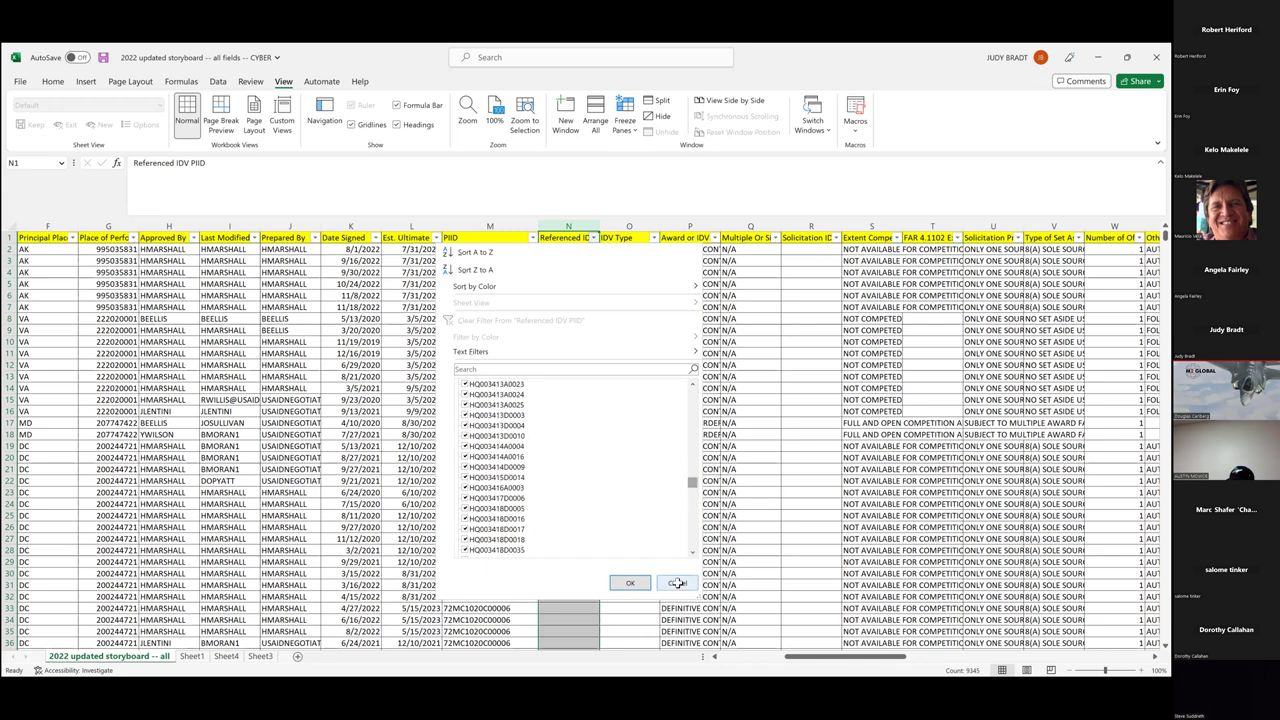
{"action": "key", "text": "Escape"}
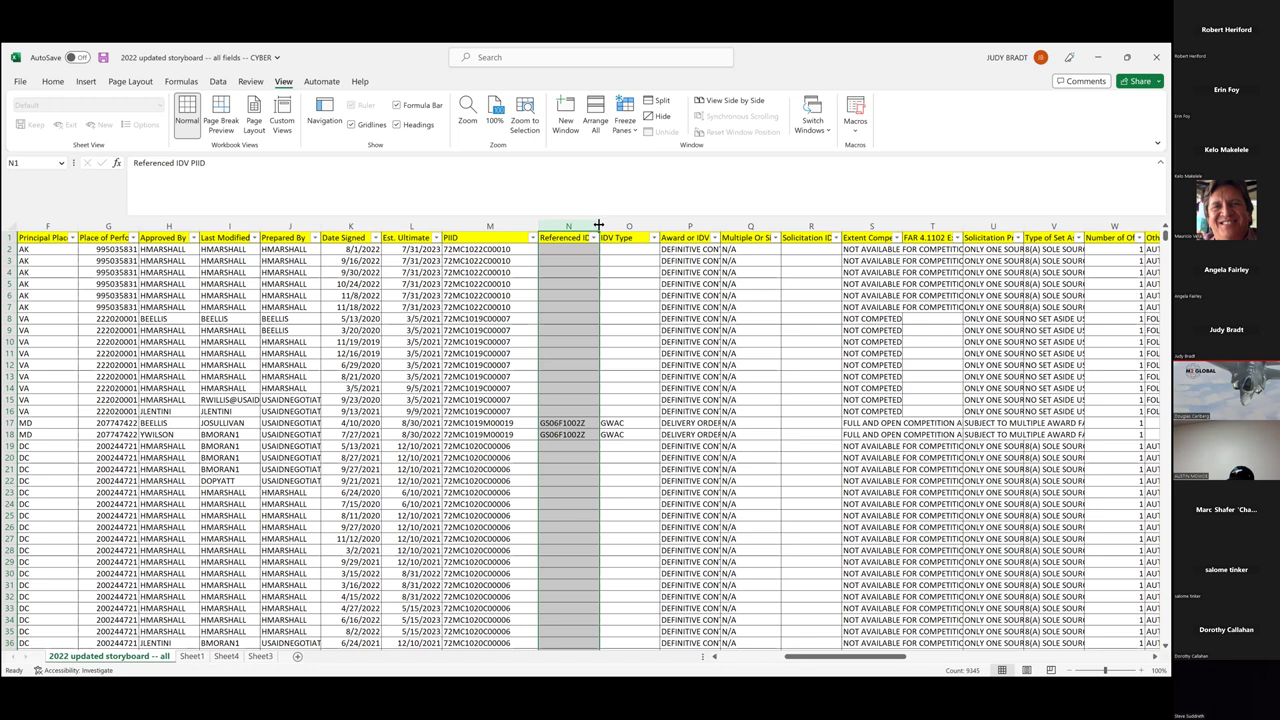
Look at the Award or IDV Type filter options without filtering, and widen the Referenced IDV PIID column to fit its heading.
{"action": "left_click_drag", "start_coordinate": [598, 226], "coordinate": [606, 226]}
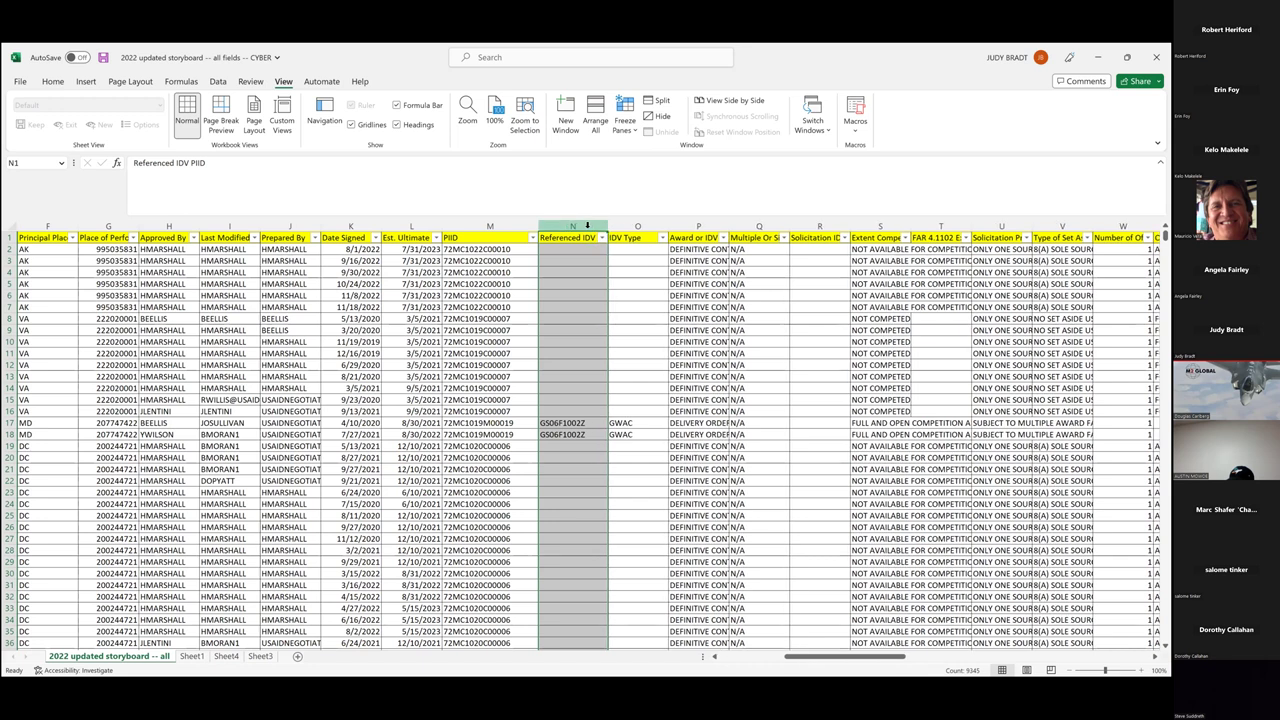
{"action": "left_click", "coordinate": [723, 237]}
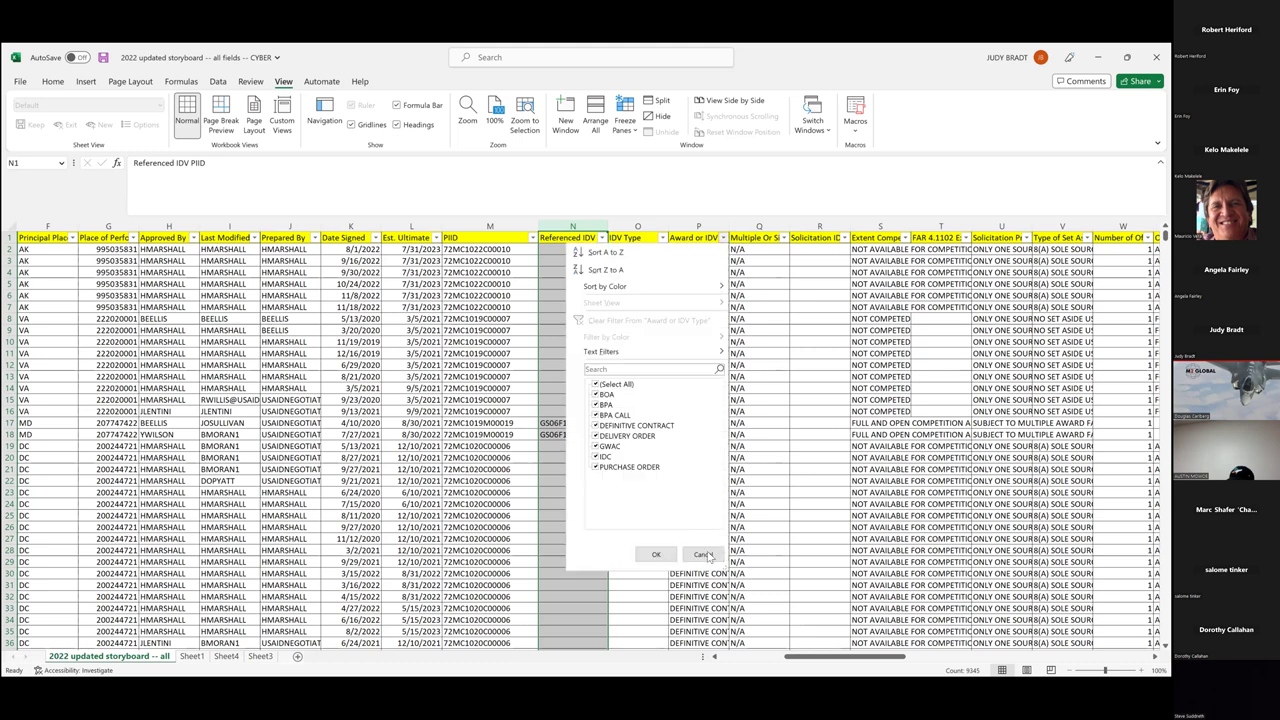
{"action": "left_click", "coordinate": [606, 230]}
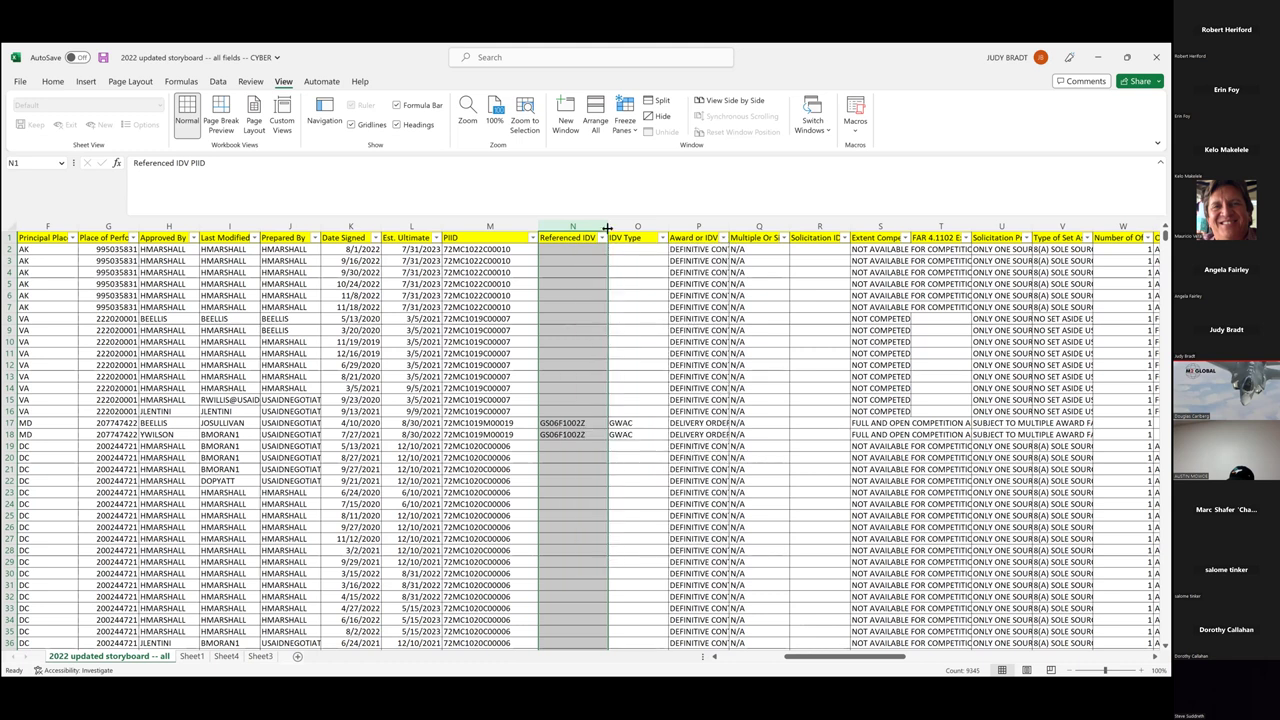
{"action": "double_click", "coordinate": [607, 228]}
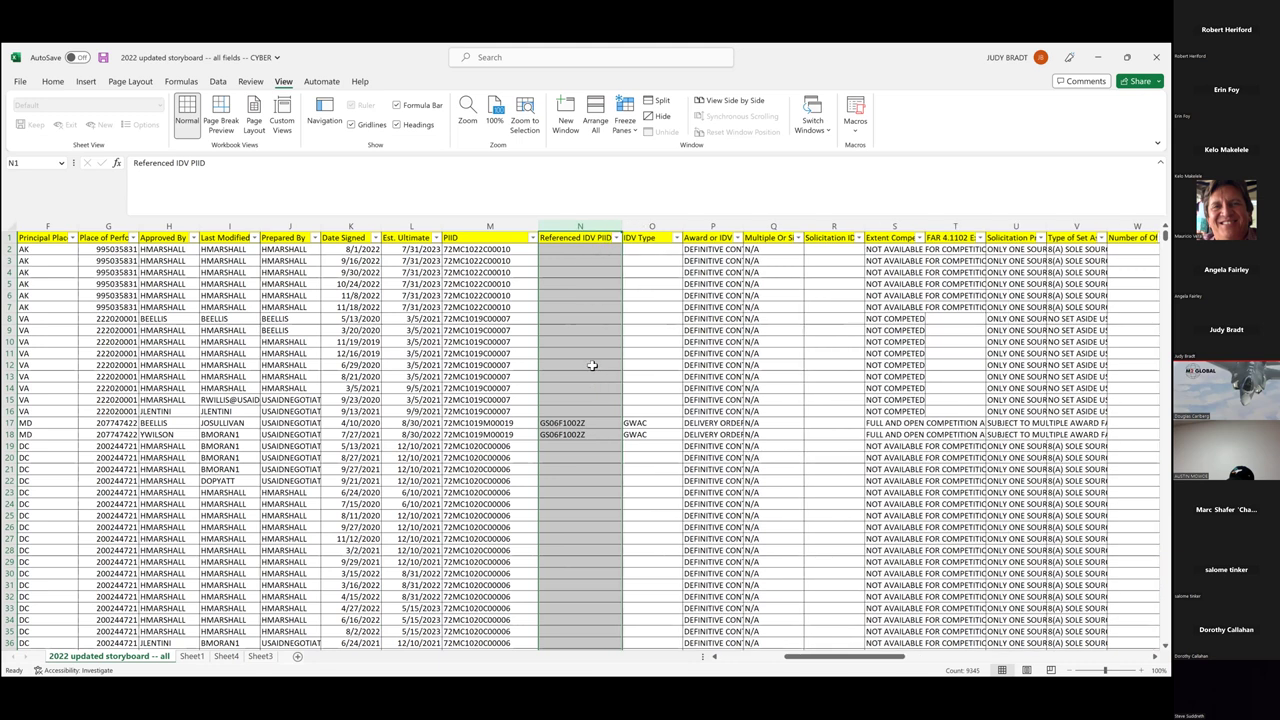
{"action": "scroll", "coordinate": [593, 365], "scroll_direction": "down", "scroll_amount": 1}
{"action": "scroll", "coordinate": [593, 365], "scroll_direction": "up", "scroll_amount": 1}
Go across row 16 to the NAICS Code column, and widen the Award or IDV Type column to fit its contents.
{"action": "left_click", "coordinate": [576, 411]}
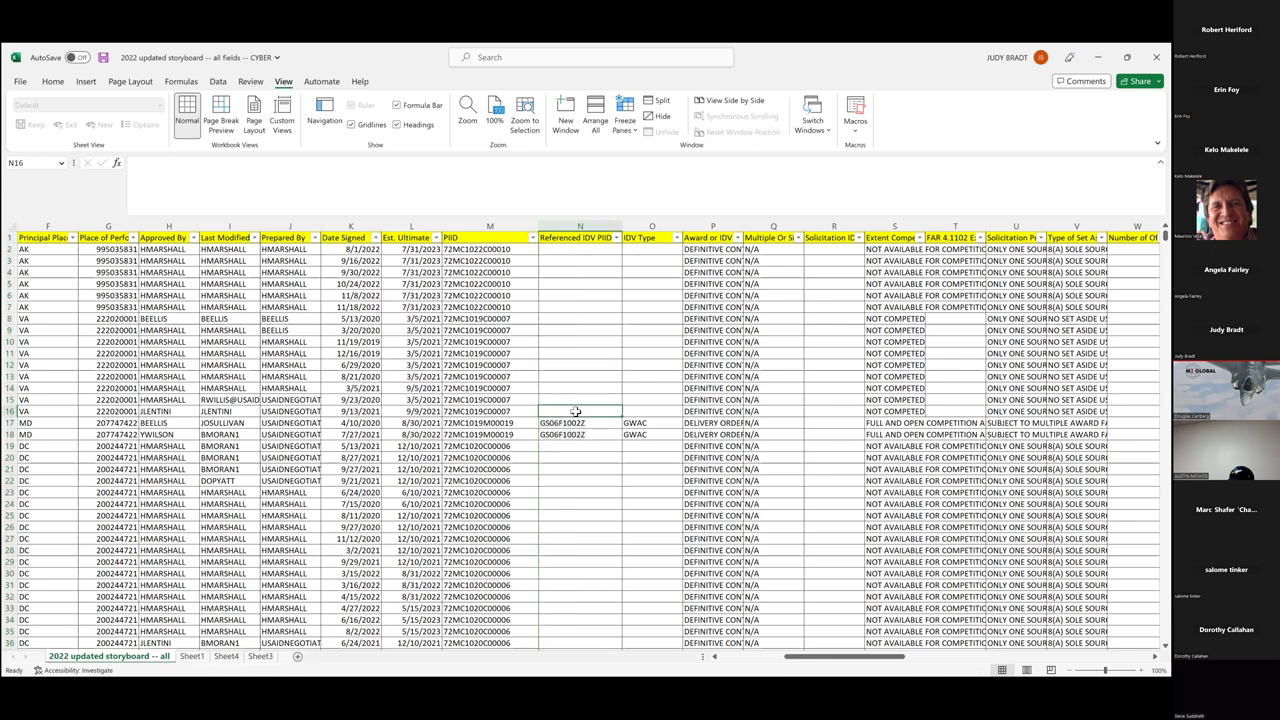
{"action": "key", "text": "Right"}
{"action": "key", "text": "Right"}
{"action": "key", "text": "Right"}
{"action": "key", "text": "Right"}
{"action": "key", "text": "Right"}
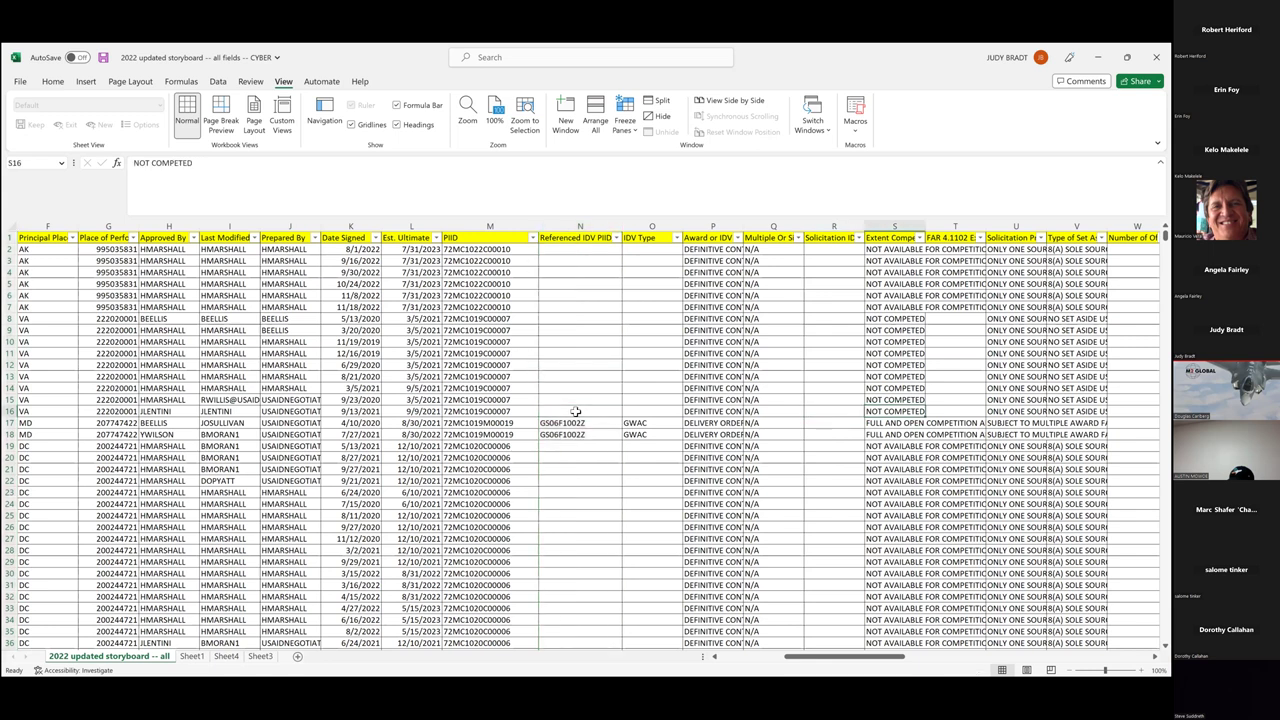
{"action": "key", "text": "Right"}
{"action": "key", "text": "Right"}
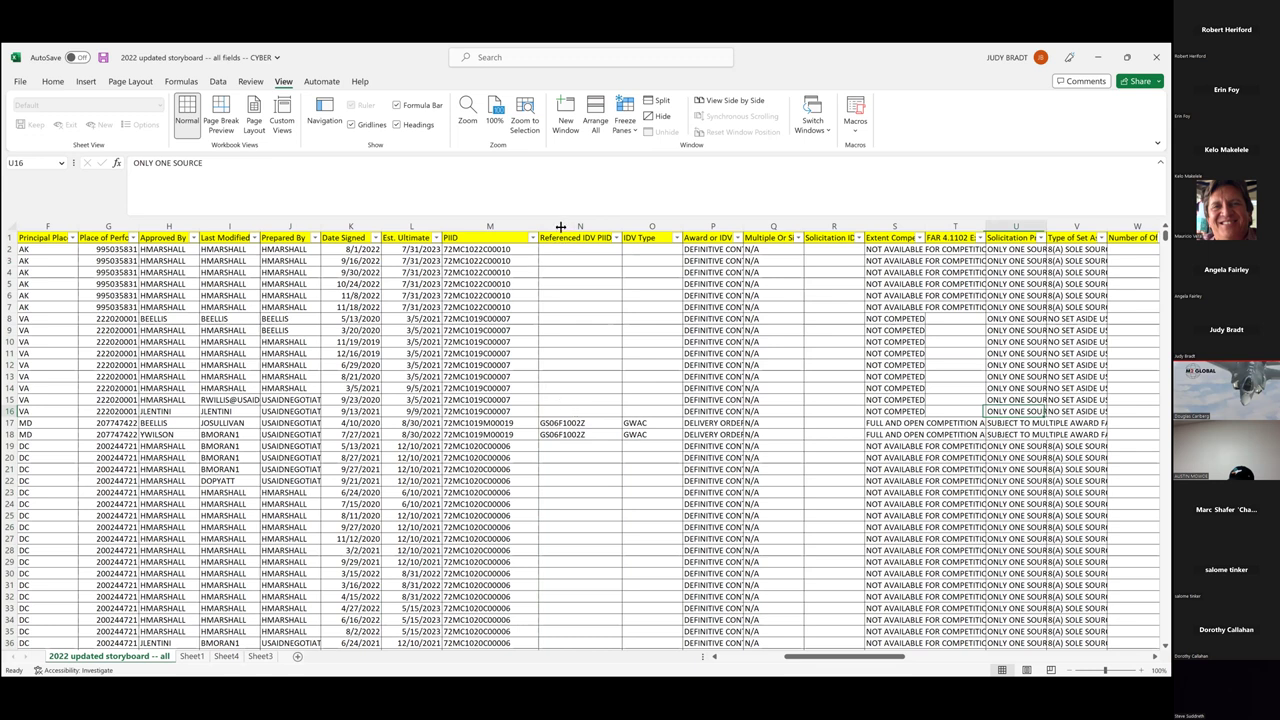
{"action": "key", "text": "Right"}
{"action": "key", "text": "Right"}
{"action": "key", "text": "Right"}
{"action": "key", "text": "Right"}
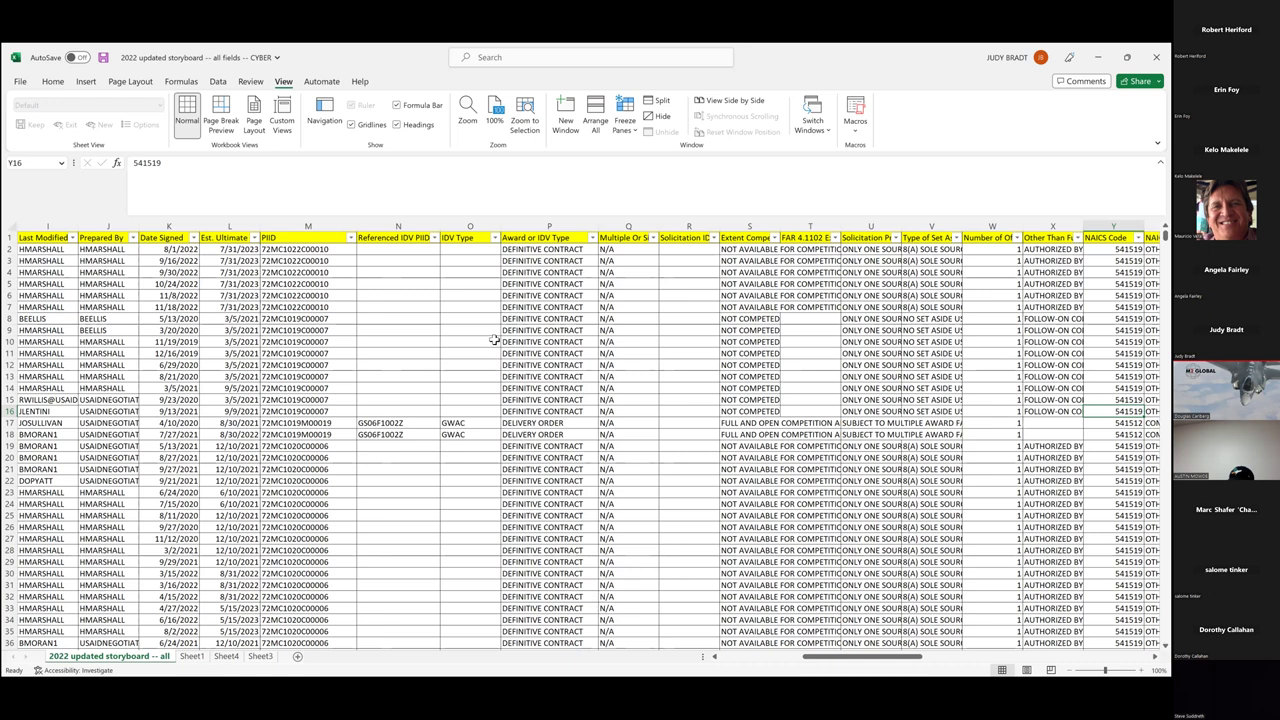
Go through the column headings one by one from Award or IDV Type to Product or Service Description.
{"action": "left_click", "coordinate": [577, 317]}
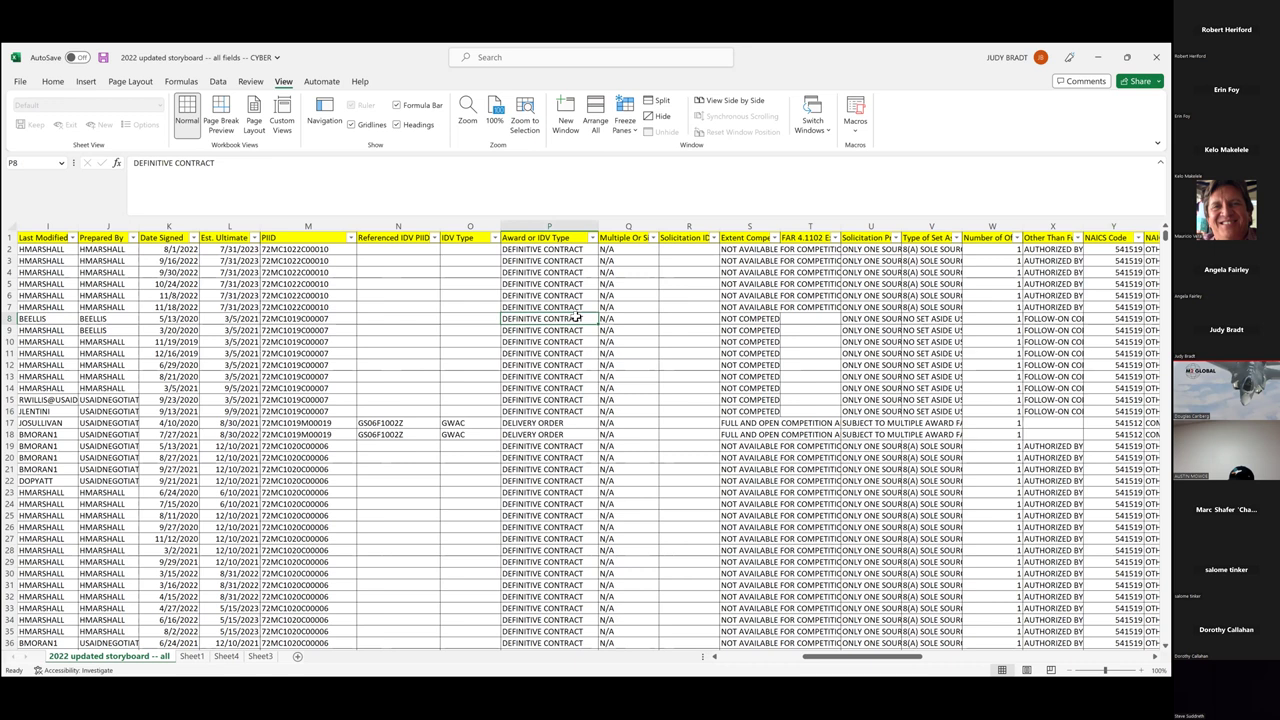
{"action": "key", "text": "Up"}
{"action": "key", "text": "Up"}
{"action": "key", "text": "Up"}
{"action": "key", "text": "Up"}
{"action": "key", "text": "Up"}
{"action": "key", "text": "Up"}
{"action": "key", "text": "Up"}
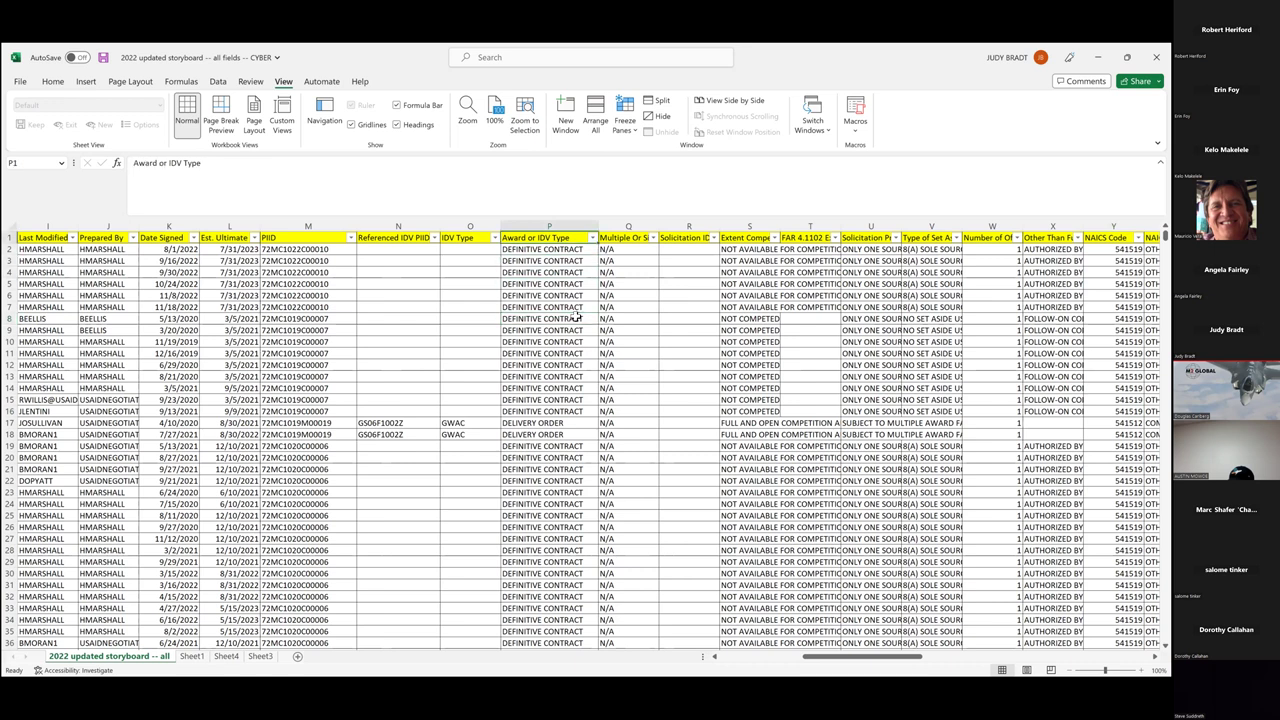
{"action": "key", "text": "Right"}
{"action": "key", "text": "Right"}
{"action": "key", "text": "Right"}
{"action": "key", "text": "Right"}
{"action": "key", "text": "Right"}
{"action": "key", "text": "Right"}
{"action": "key", "text": "Right"}
{"action": "key", "text": "Right"}
{"action": "key", "text": "Right"}
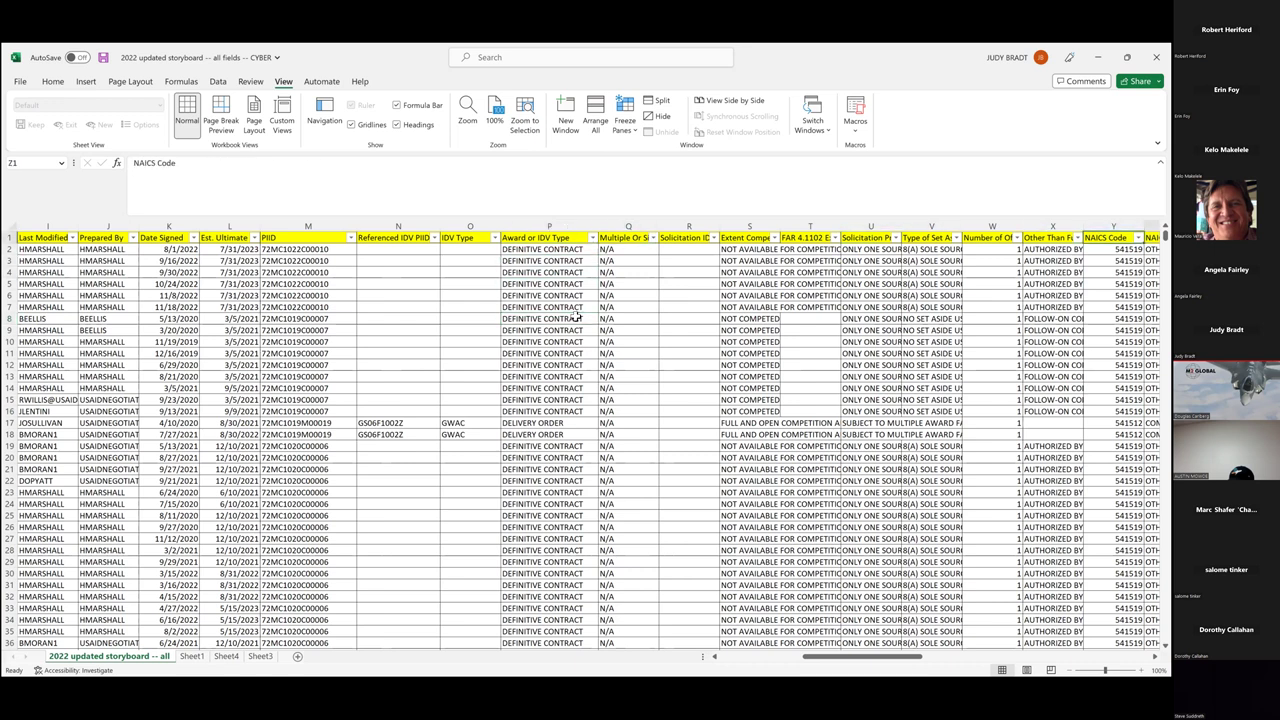
{"action": "key", "text": "Right"}
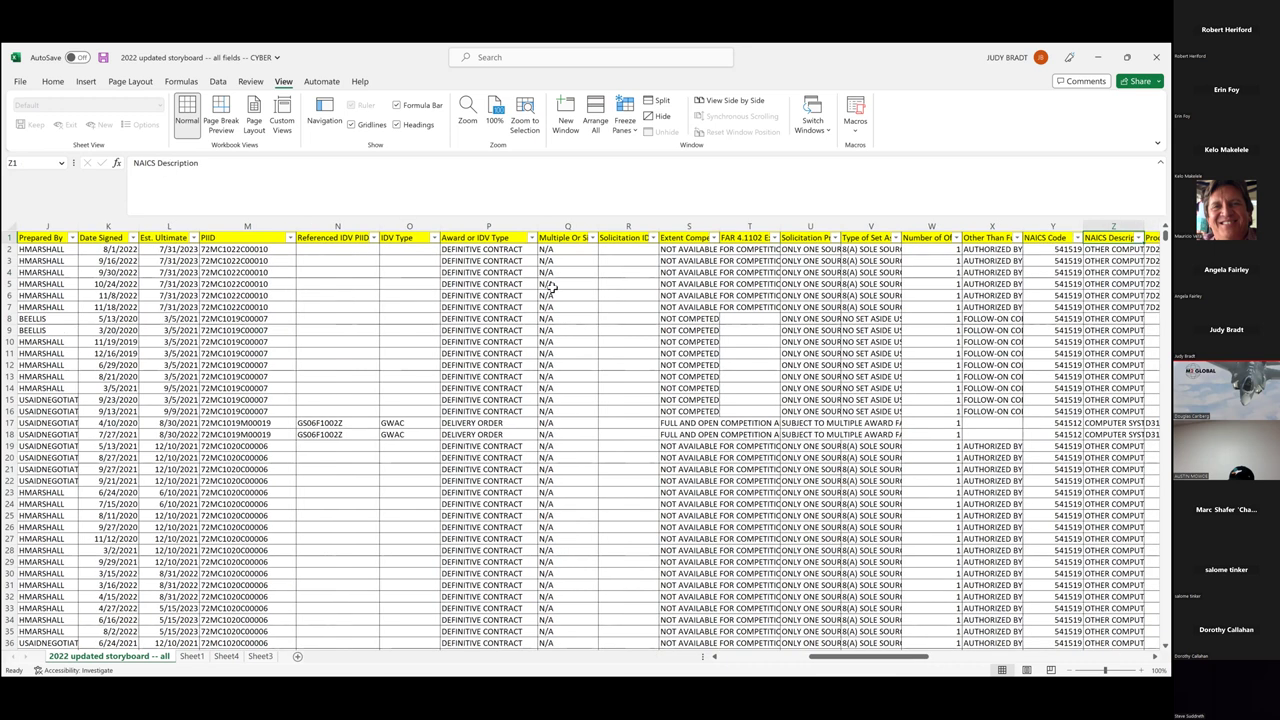
{"action": "key", "text": "Right"}
{"action": "key", "text": "Right"}
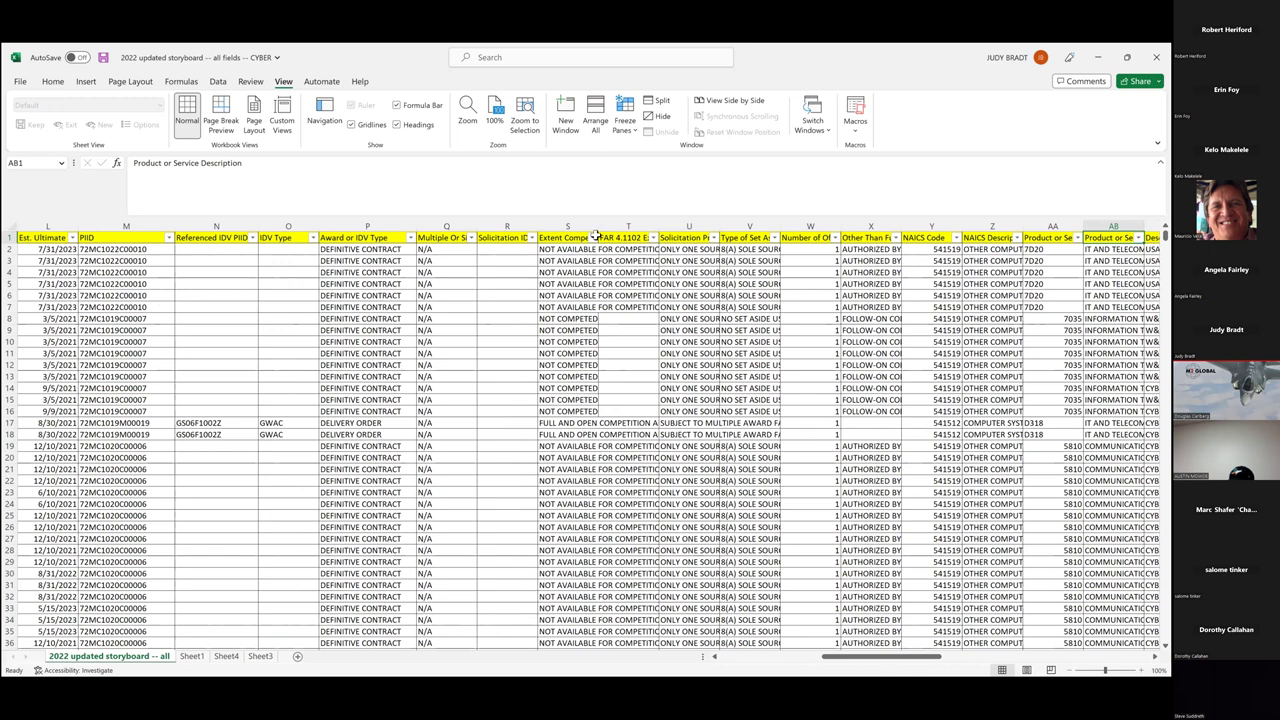
Widen and select the Extent Competed Description column, and open its list of filter options.
{"action": "left_click_drag", "start_coordinate": [598, 230], "coordinate": [640, 232]}
{"action": "left_click", "coordinate": [612, 226]}
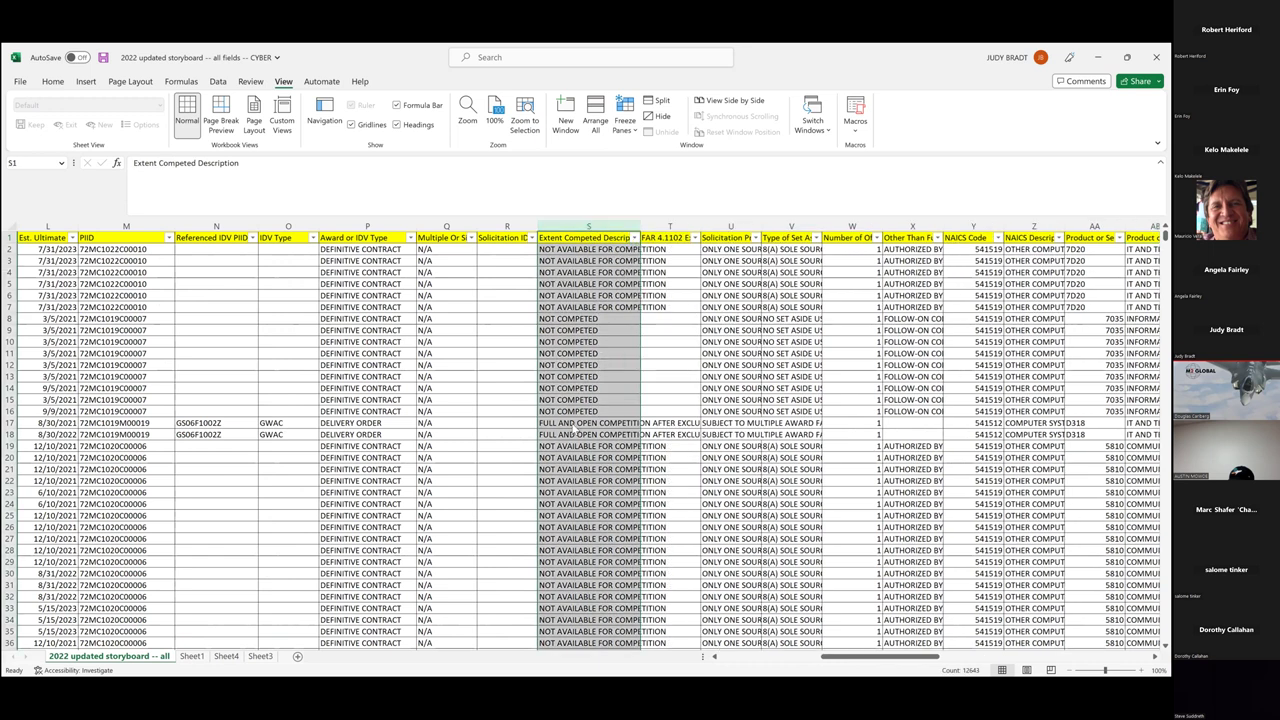
{"action": "left_click", "coordinate": [634, 238]}
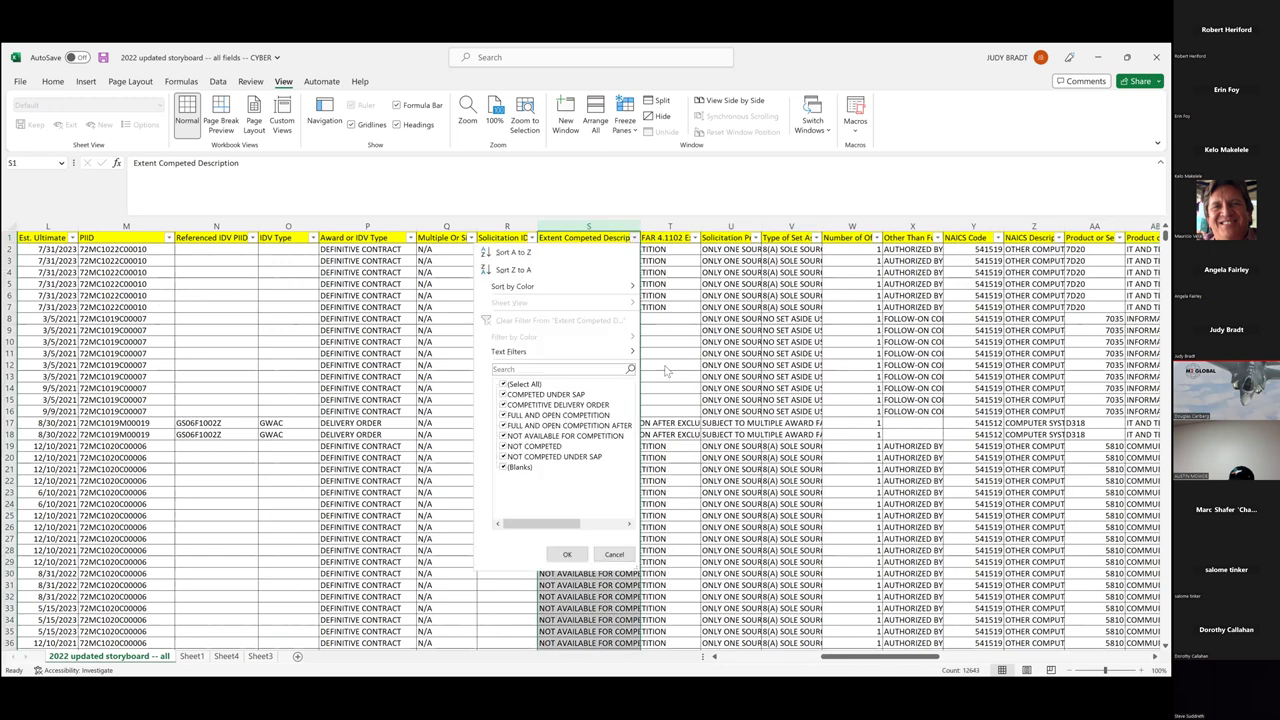
Look at the filter options of the solicitation procedures column without filtering, and select the FAR 4.1102 Exception Description heading.
{"action": "left_click", "coordinate": [755, 239]}
{"action": "left_click", "coordinate": [755, 239]}
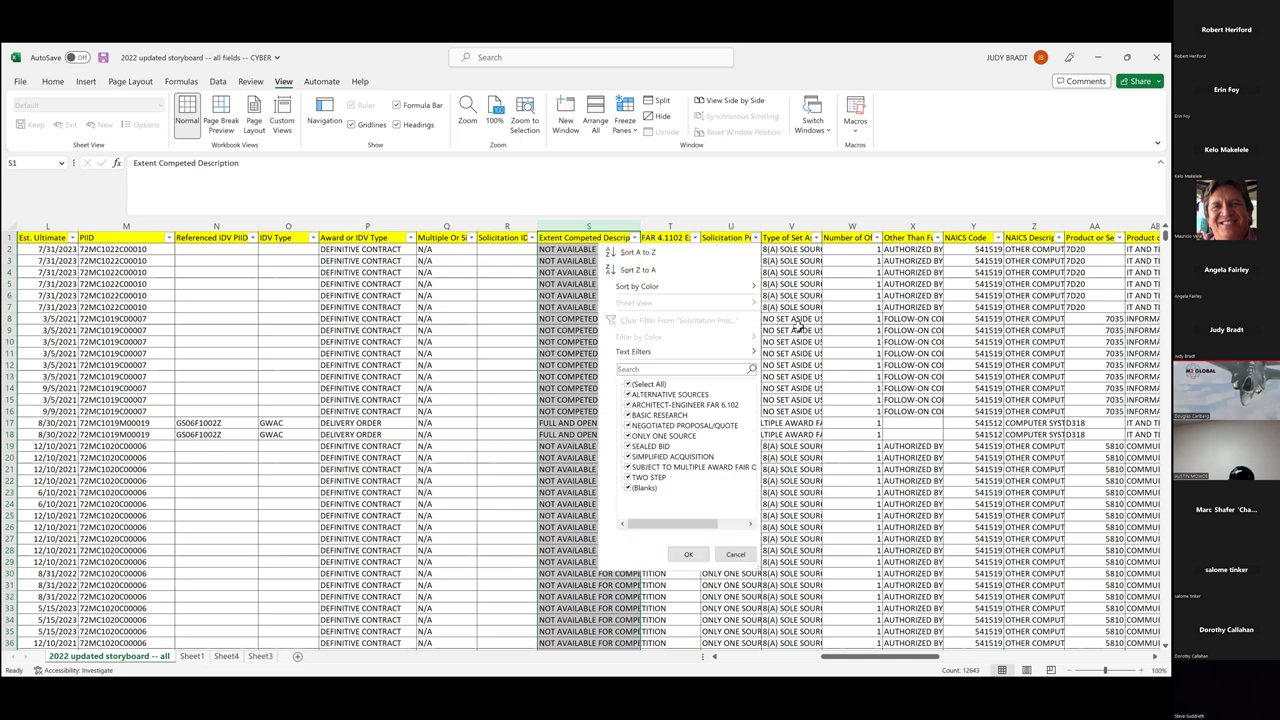
{"action": "left_click", "coordinate": [672, 240]}
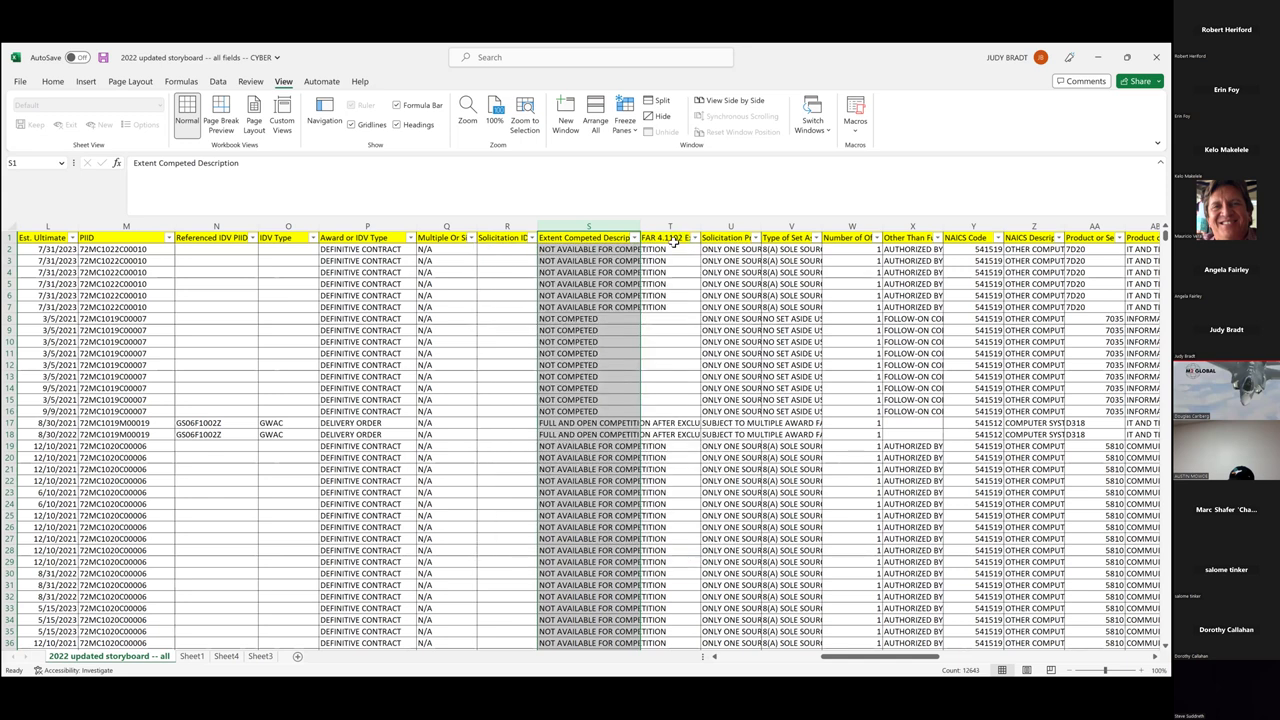
{"action": "left_click", "coordinate": [676, 242]}
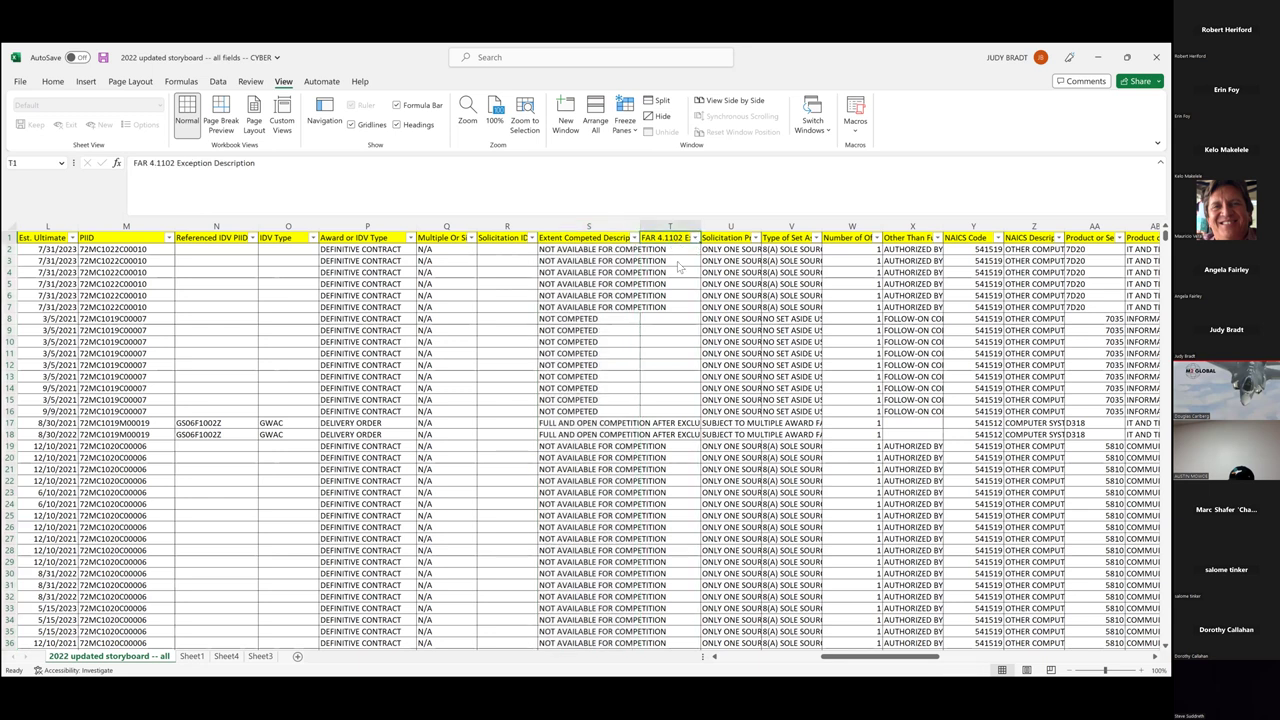
Look at the filter options of the FAR 4.1102 Exception Description column without filtering, and go across row 17 to the purchase card column.
{"action": "left_click", "coordinate": [695, 238]}
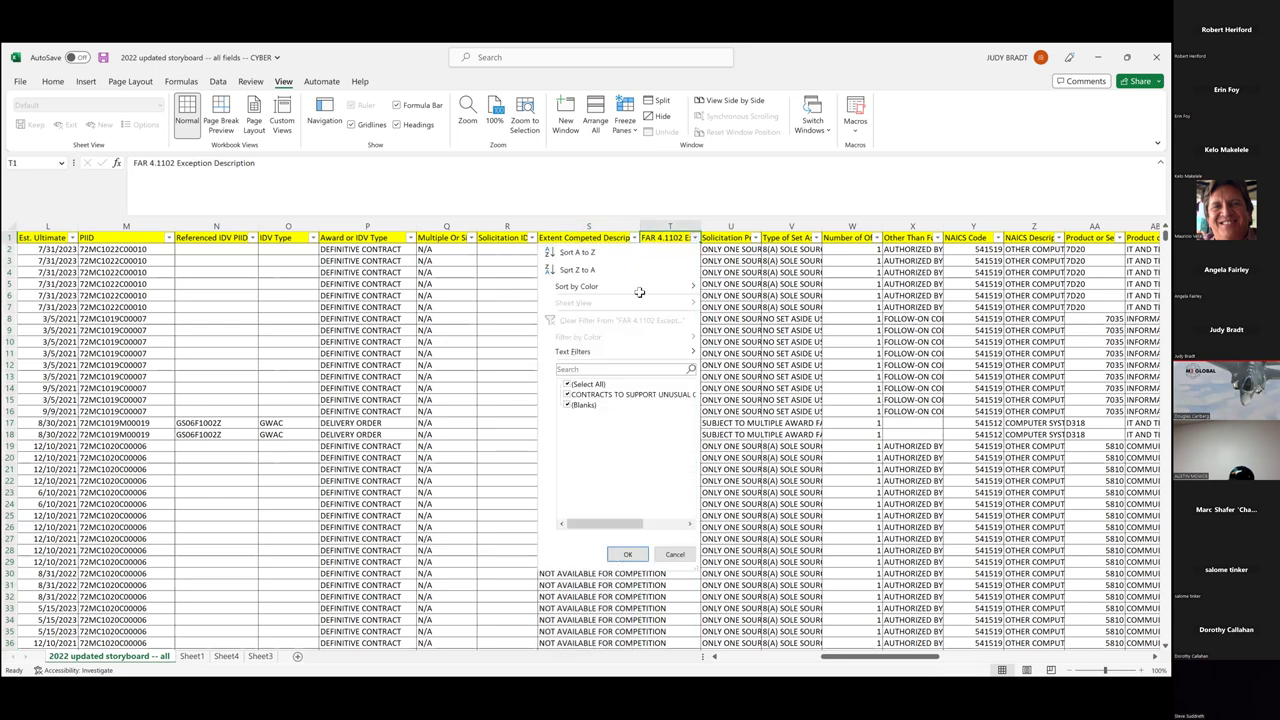
{"action": "key", "text": "Escape"}
{"action": "left_click", "coordinate": [603, 424]}
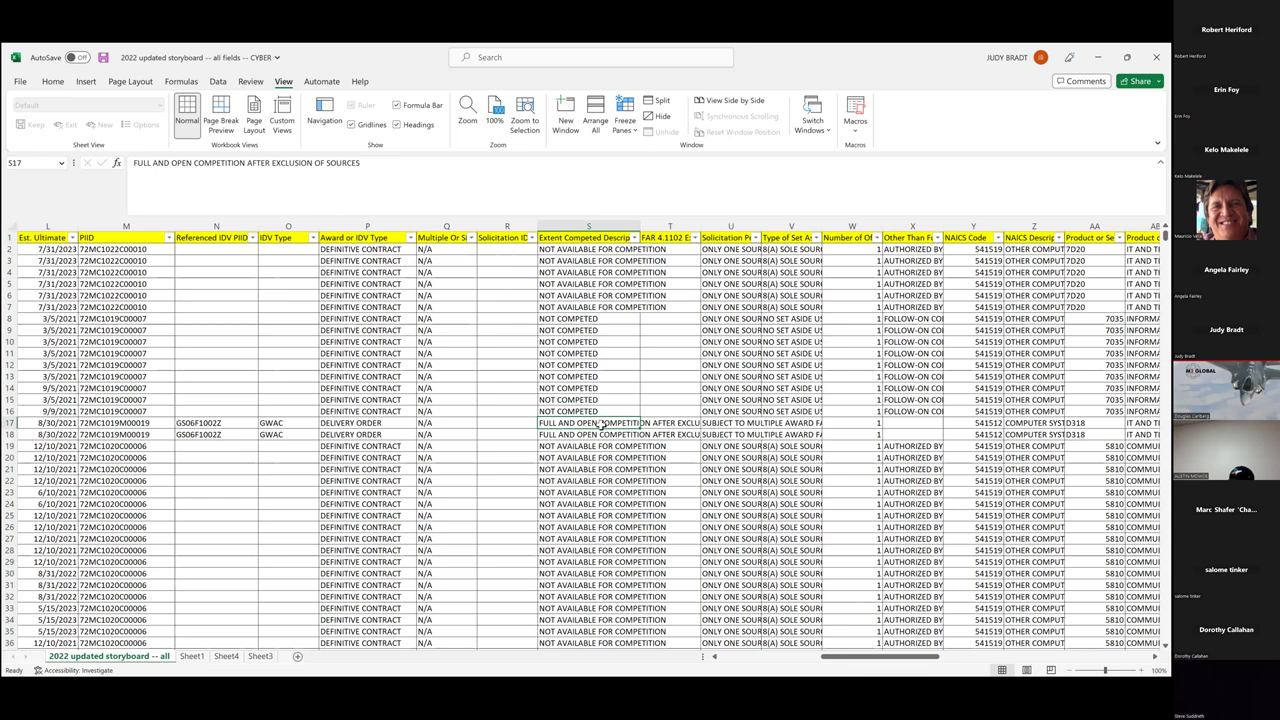
{"action": "key", "text": "Right"}
{"action": "key", "text": "Right"}
{"action": "key", "text": "Right"}
{"action": "key", "text": "Right"}
{"action": "key", "text": "Right"}
{"action": "key", "text": "Right"}
{"action": "key", "text": "Right"}
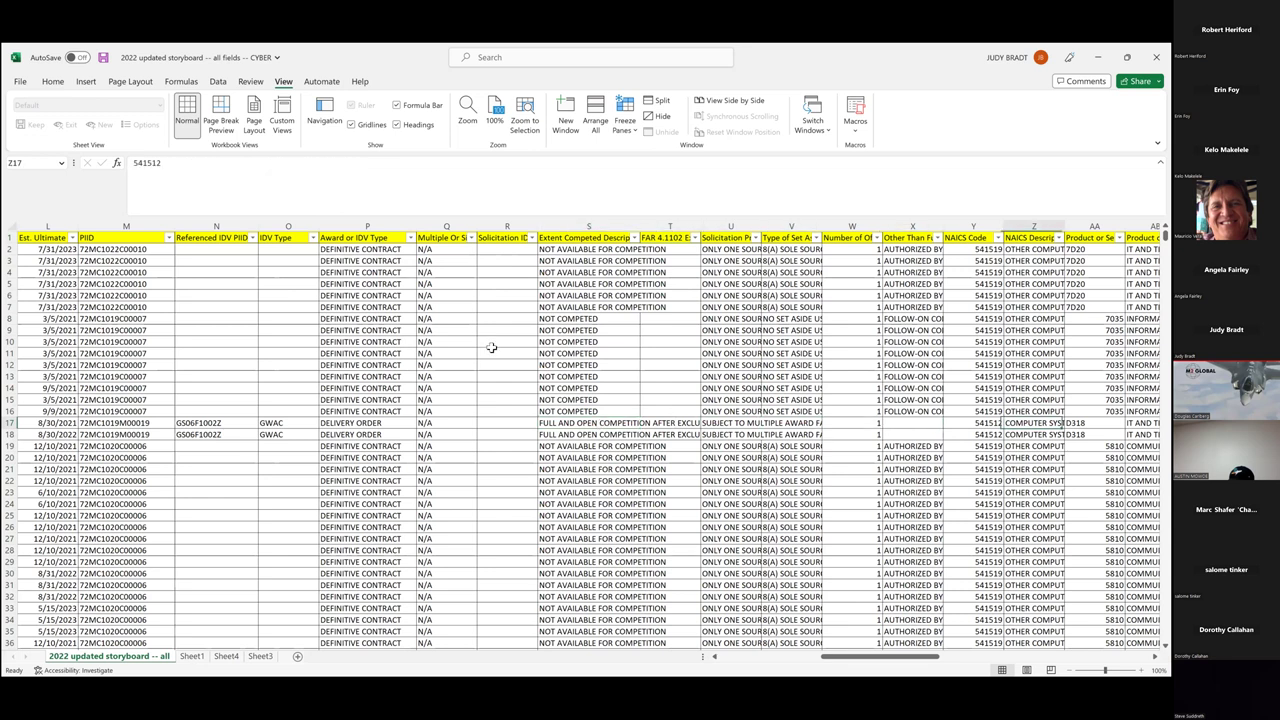
{"action": "key", "text": "Right"}
{"action": "key", "text": "Right"}
{"action": "key", "text": "Right"}
{"action": "key", "text": "Right"}
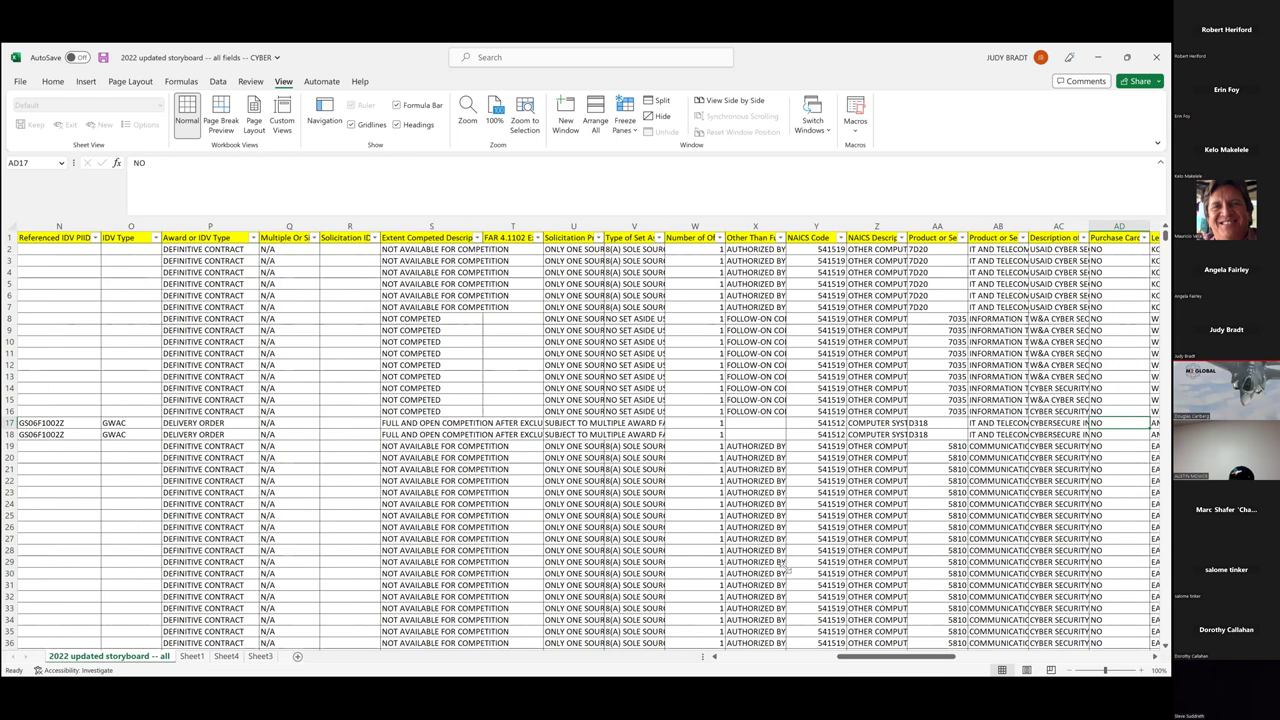
Look at the filter options of the Other Than Full and Number of Offers Received columns without filtering, and widen the Number of Offers Received column.
{"action": "left_click", "coordinate": [781, 237]}
{"action": "scroll", "coordinate": [740, 440], "scroll_direction": "down", "scroll_amount": 1}
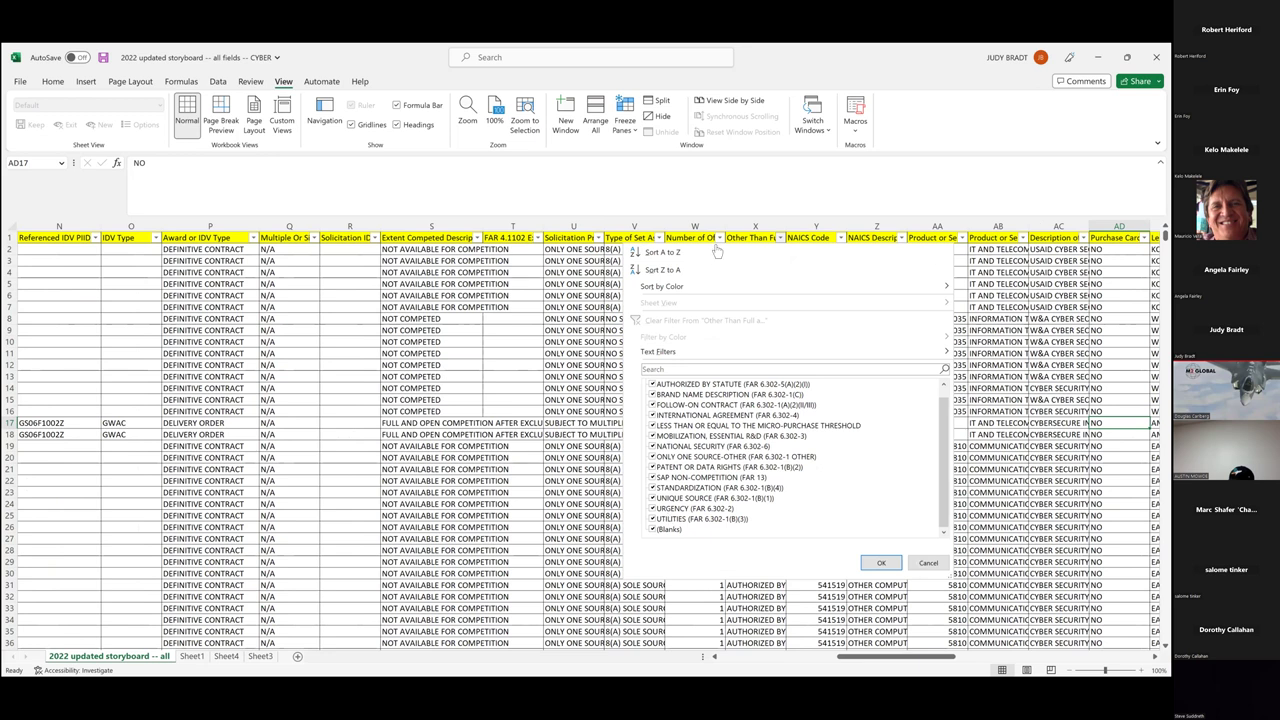
{"action": "key", "text": "Escape"}
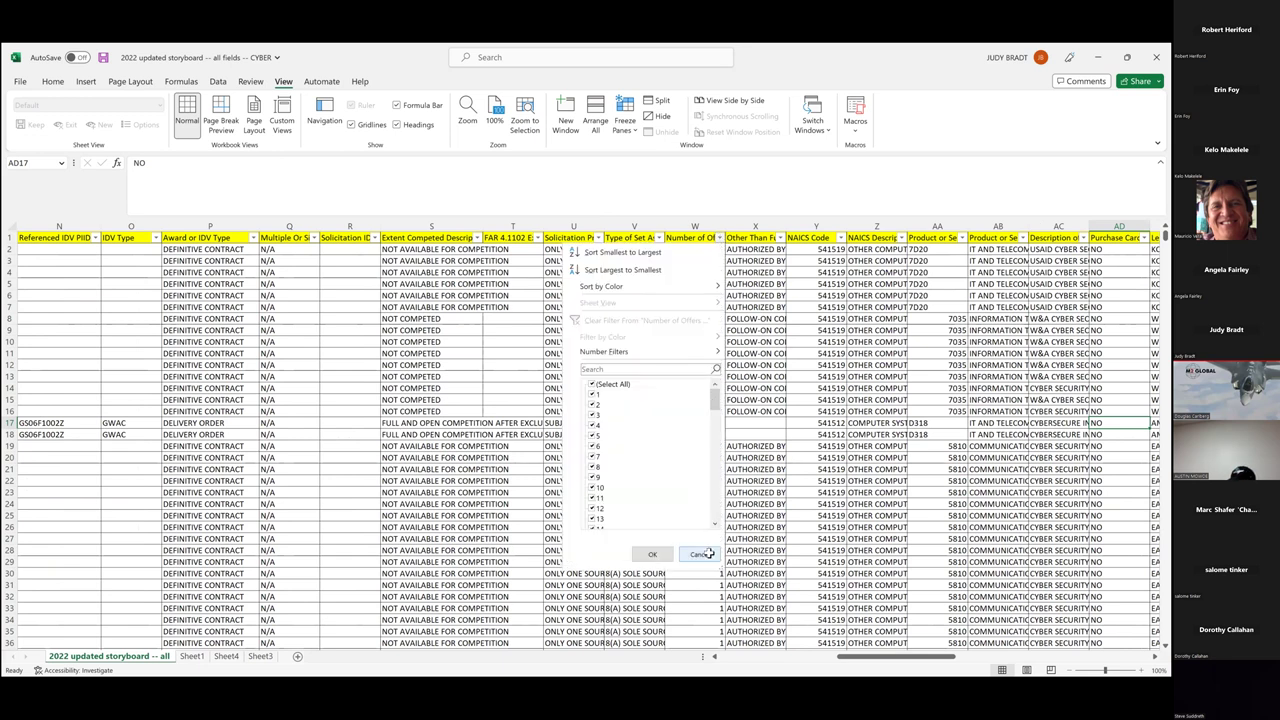
{"action": "key", "text": "Escape"}
{"action": "left_click_drag", "start_coordinate": [725, 227], "coordinate": [778, 227]}
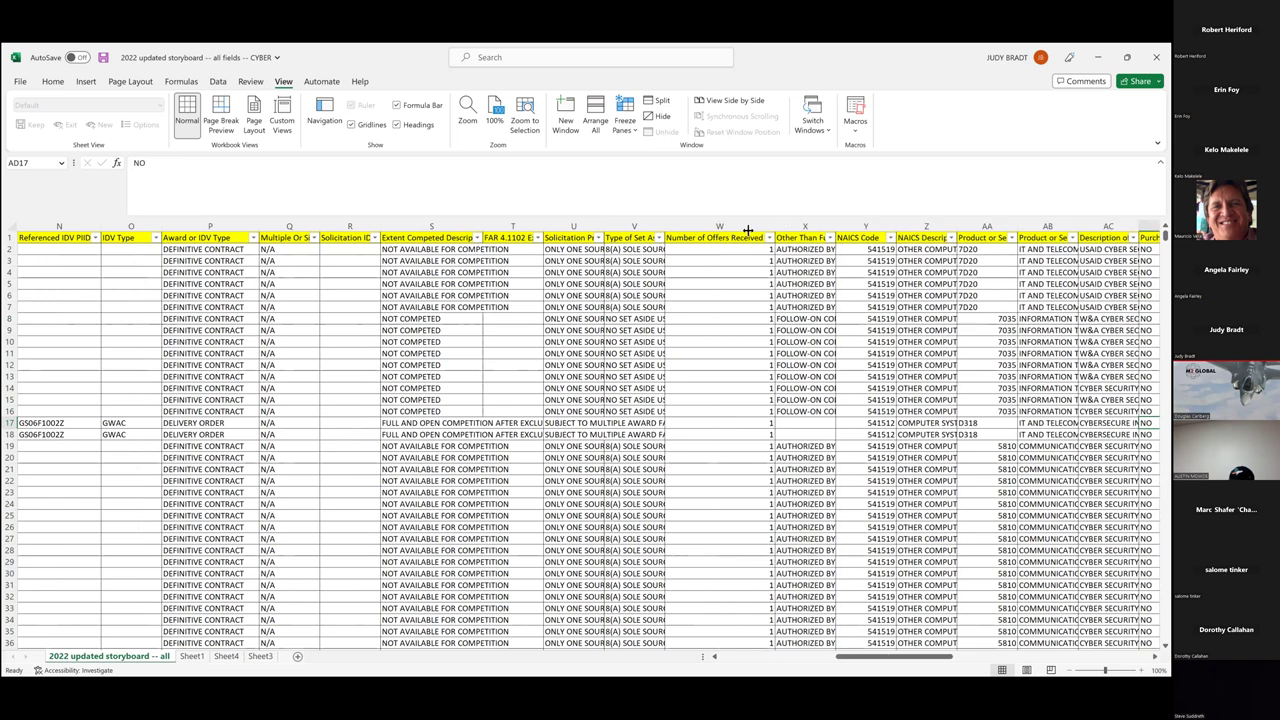
{"action": "key", "text": "ctrl+z"}
Go across row 29 from the Number of Offers Received column to the second vendor address column.
{"action": "left_click", "coordinate": [714, 557]}
{"action": "key", "text": "Right"}
{"action": "key", "text": "Right"}
{"action": "key", "text": "Right"}
{"action": "key", "text": "Right"}
{"action": "key", "text": "Right"}
{"action": "key", "text": "Right"}
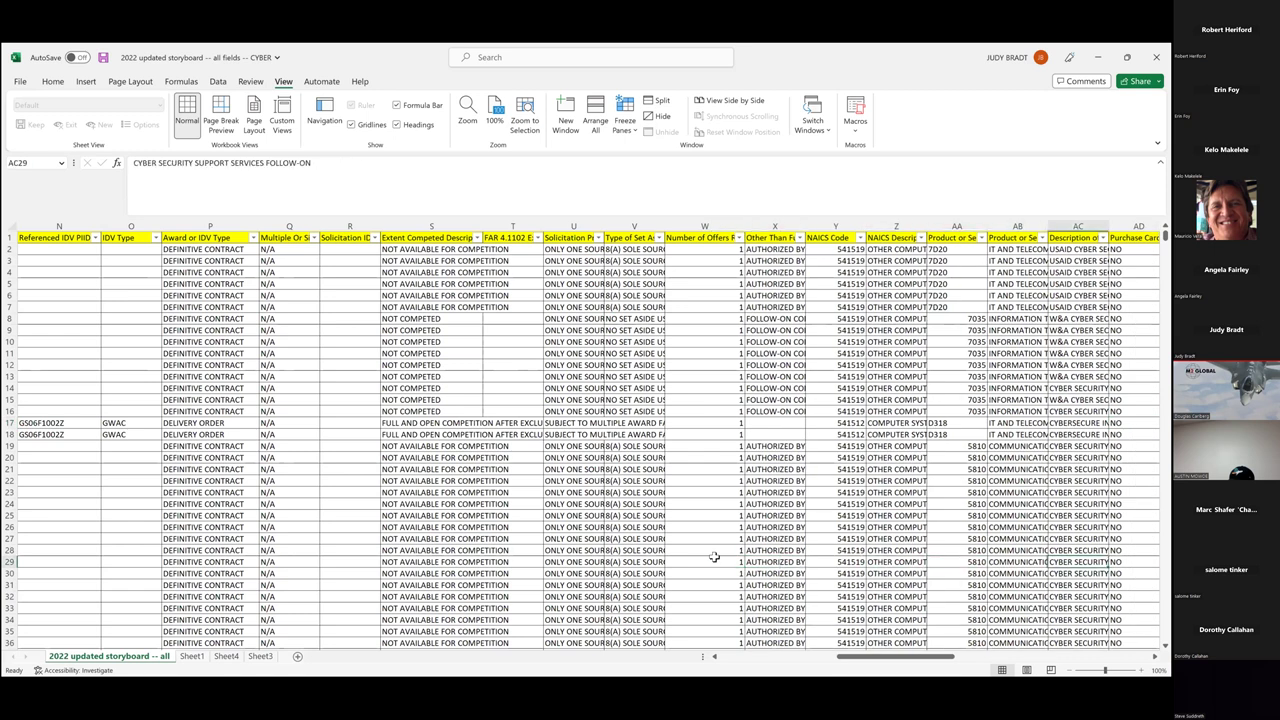
{"action": "key", "text": "Right"}
{"action": "key", "text": "Right"}
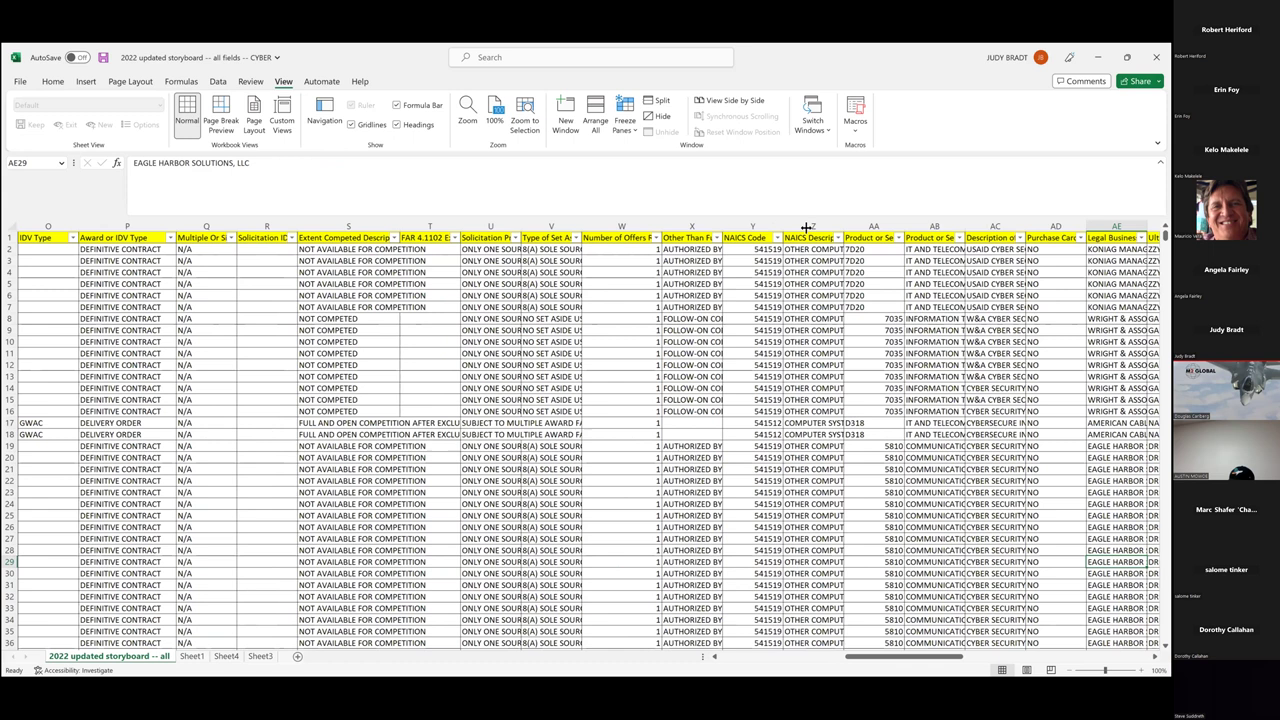
{"action": "key", "text": "Right"}
{"action": "key", "text": "Right"}
{"action": "key", "text": "Right"}
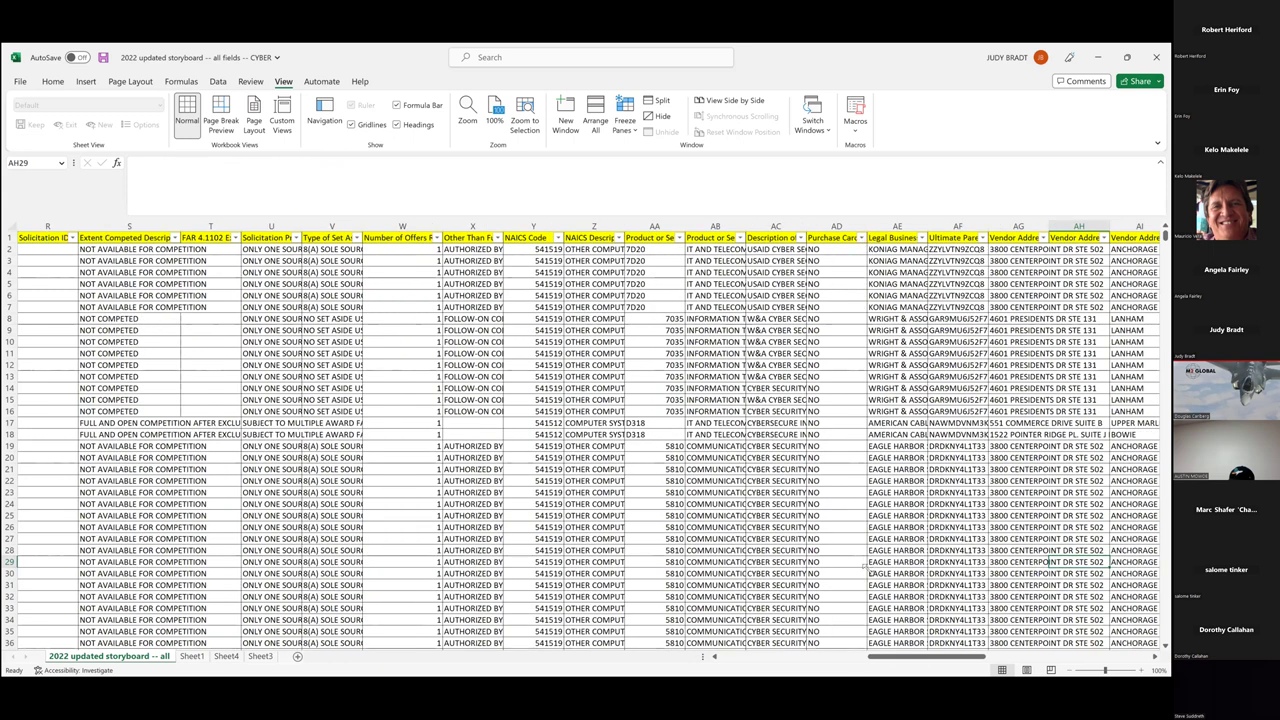
Widen the Description of Requirement column and look through its list of filter options without filtering.
{"action": "left_click", "coordinate": [802, 237]}
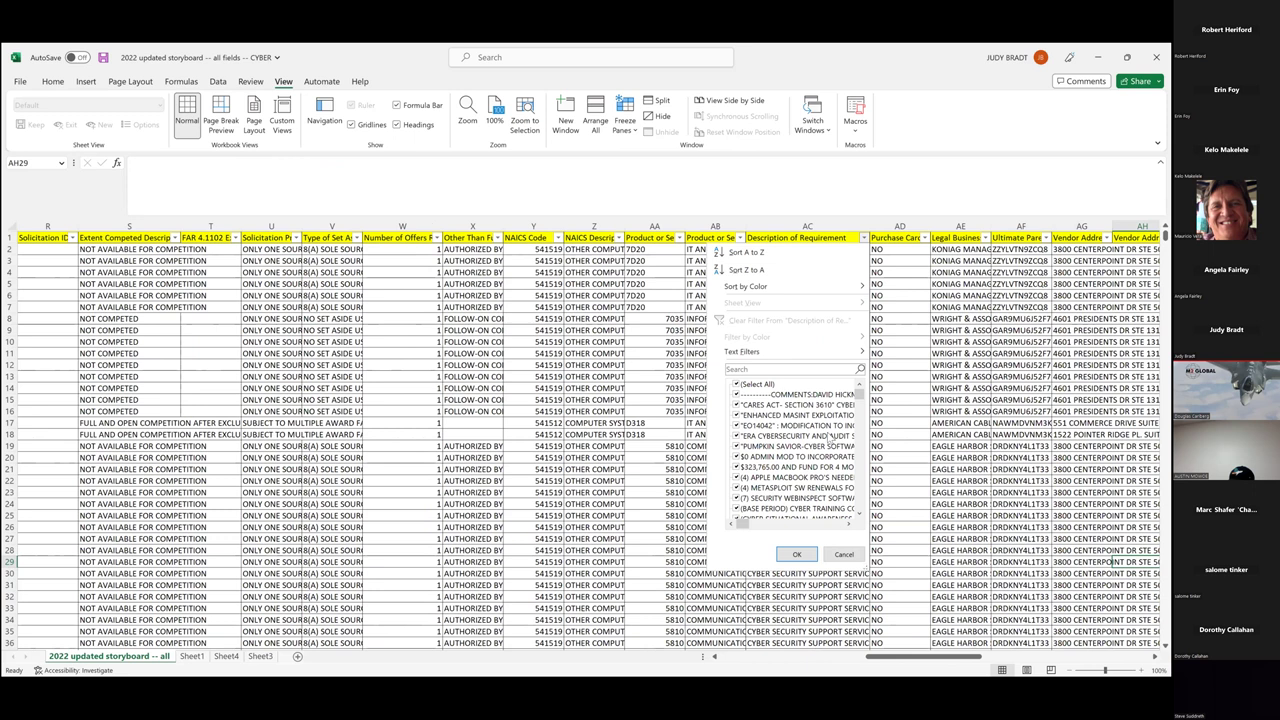
{"action": "scroll", "coordinate": [830, 440], "scroll_direction": "down", "scroll_amount": 3}
{"action": "scroll", "coordinate": [832, 438], "scroll_direction": "down", "scroll_amount": 2}
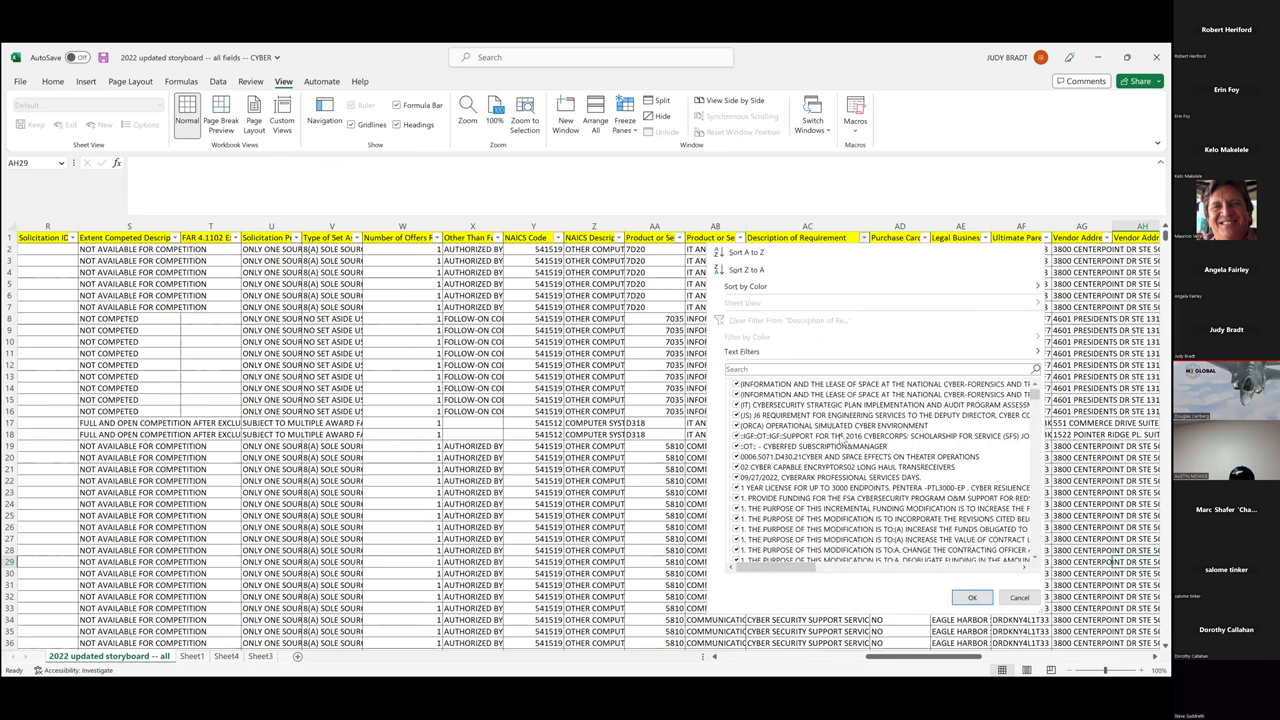
{"action": "scroll", "coordinate": [845, 443], "scroll_direction": "down", "scroll_amount": 3}
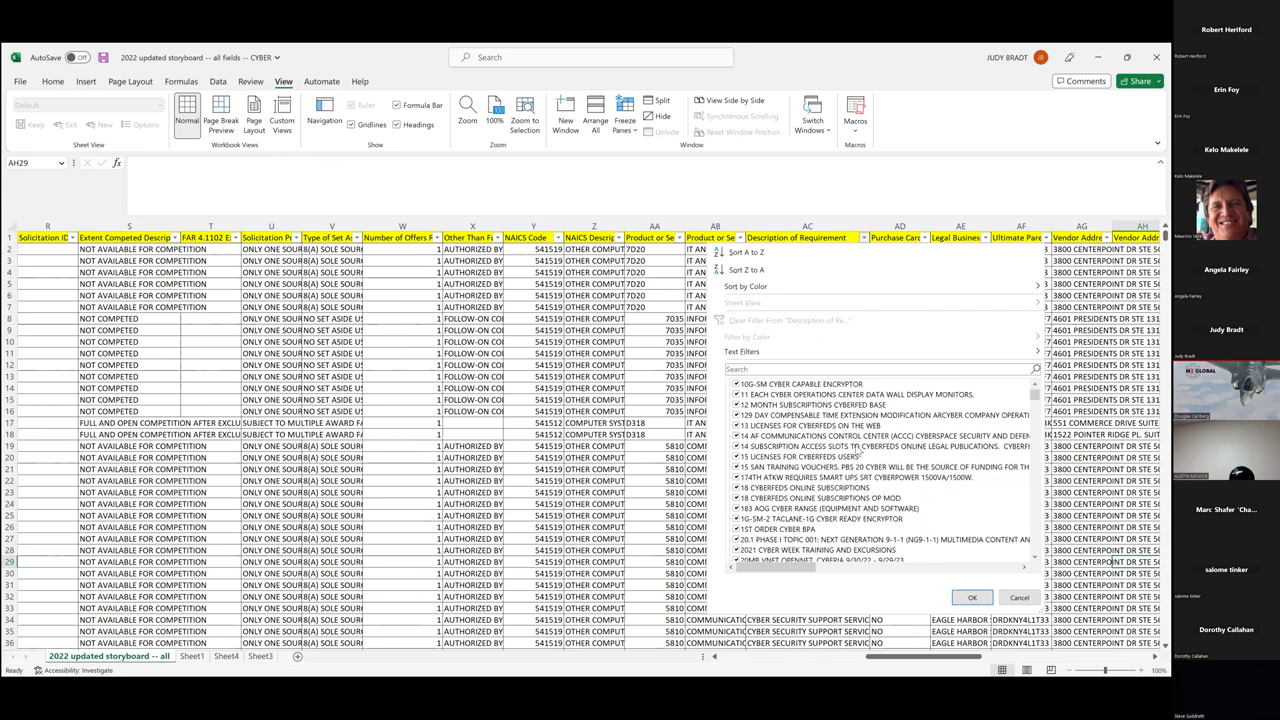
{"action": "scroll", "coordinate": [737, 458], "scroll_direction": "down", "scroll_amount": 3}
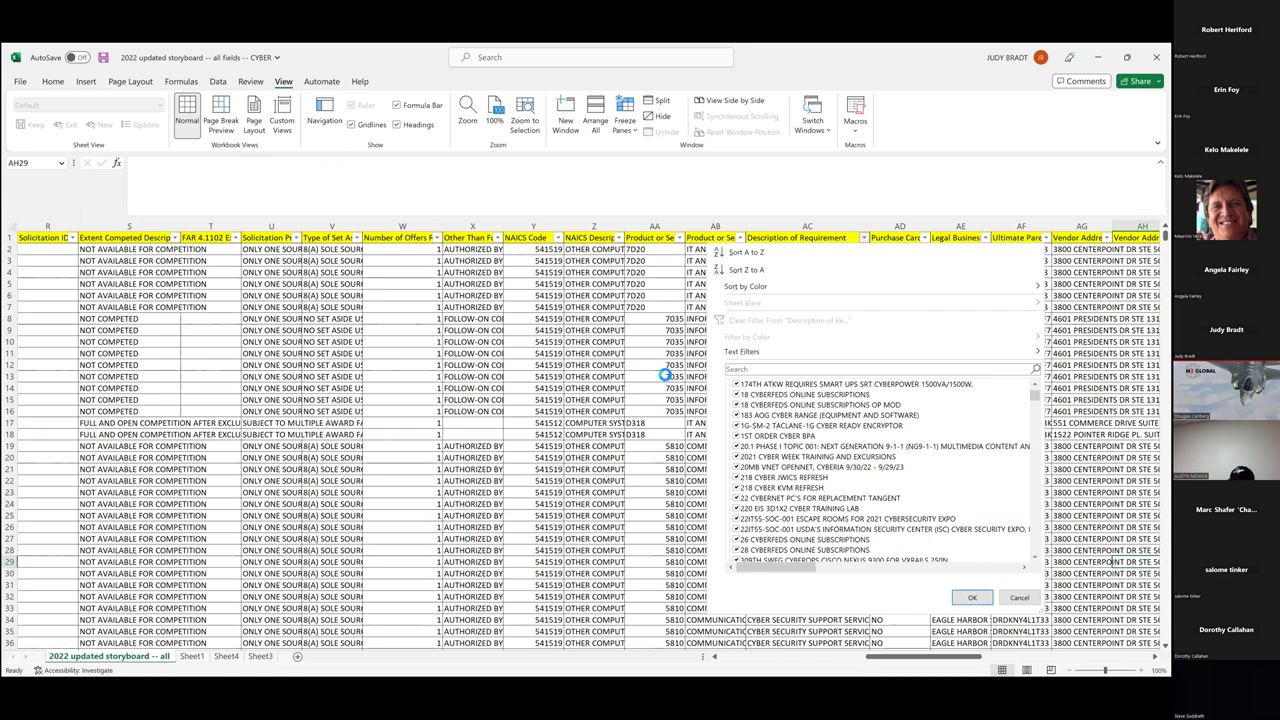
{"action": "key", "text": "Escape"}
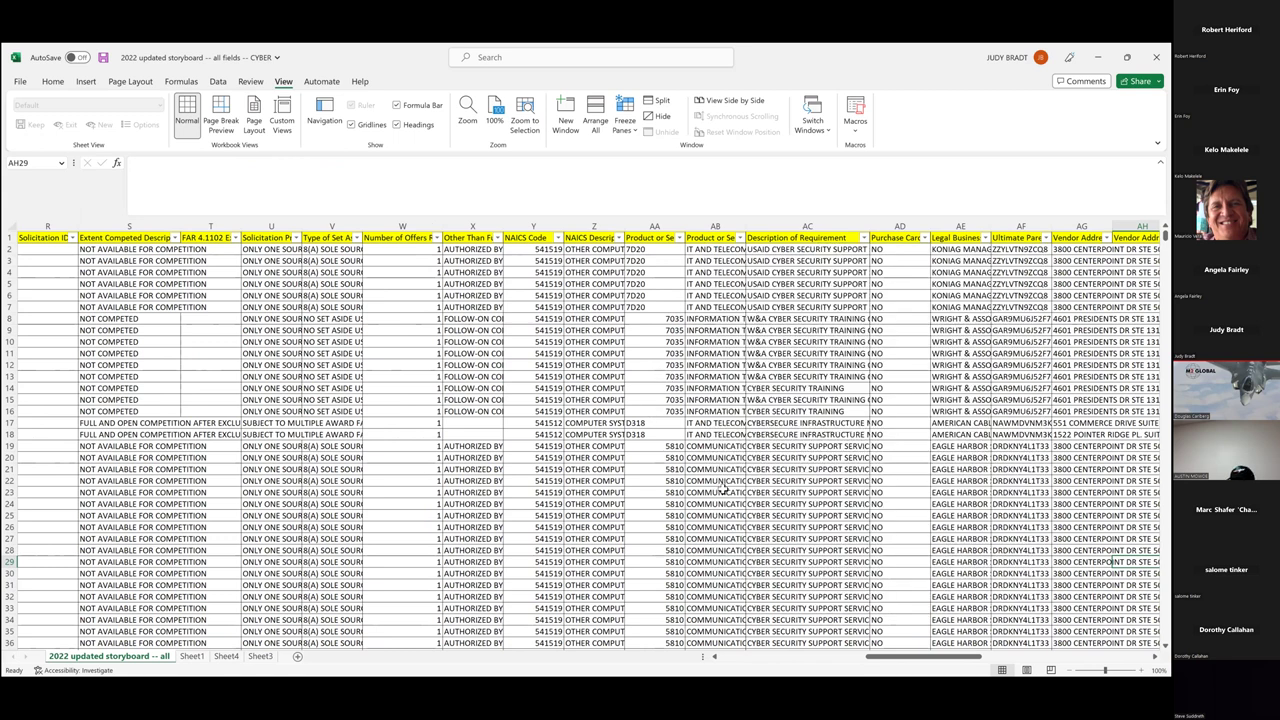
Go across row 23 from the product or service description through the vendor address and phone columns to the first vendor business type column.
{"action": "left_click", "coordinate": [727, 489]}
{"action": "key", "text": "Right"}
{"action": "key", "text": "Right"}
{"action": "key", "text": "Right"}
{"action": "key", "text": "Right"}
{"action": "key", "text": "Right"}
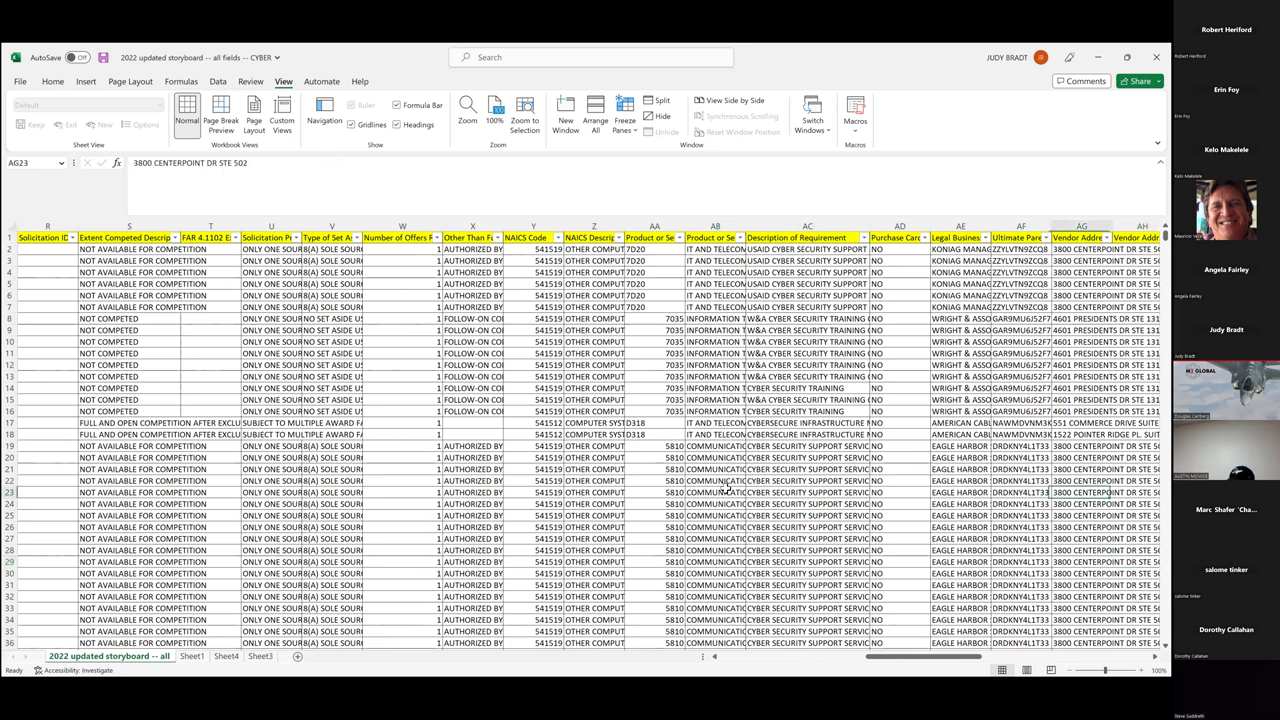
{"action": "key", "text": "Right"}
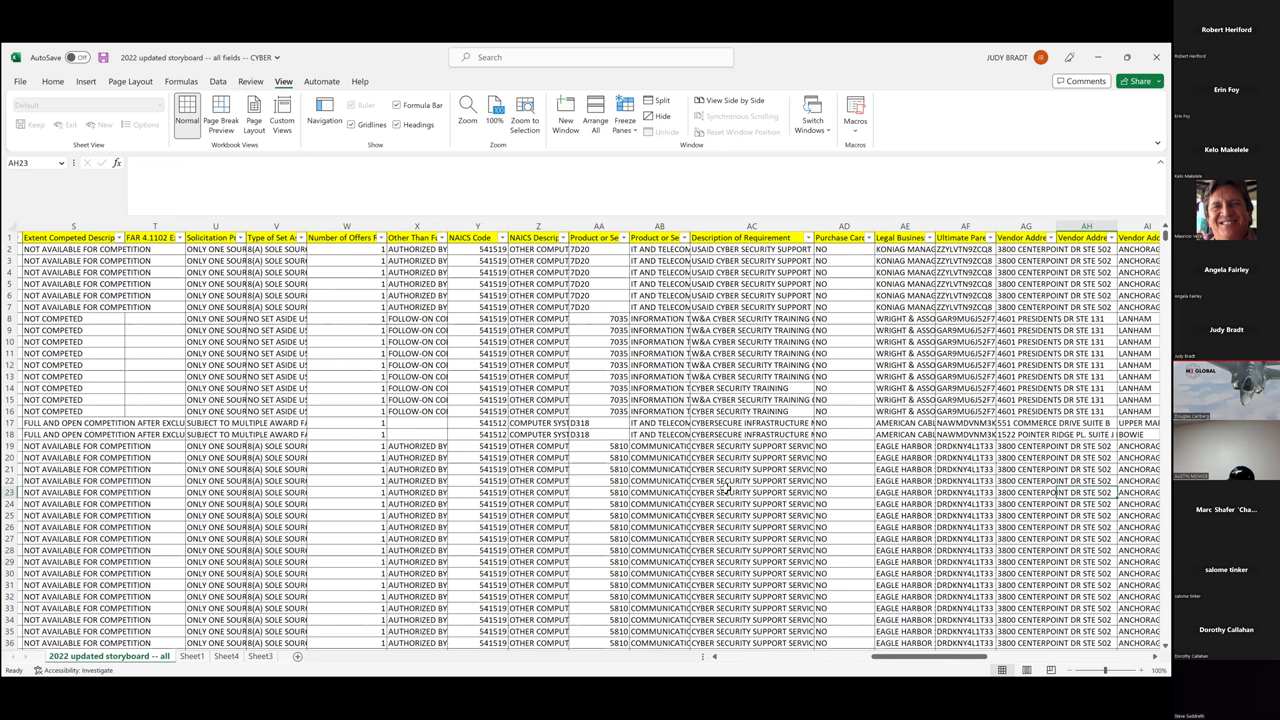
{"action": "key", "text": "Right"}
{"action": "key", "text": "Right"}
{"action": "key", "text": "Right"}
{"action": "key", "text": "Right"}
{"action": "key", "text": "Right"}
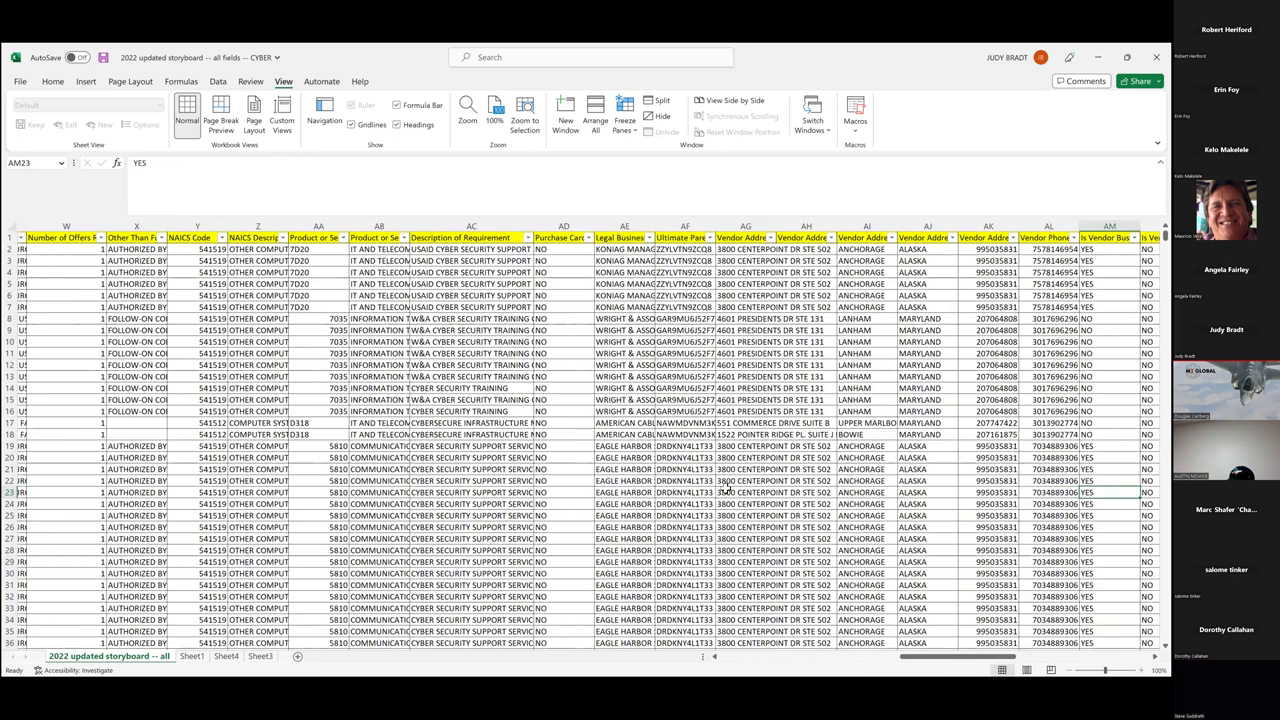
Go on across row 23 through the vendor business type and dollar value columns to the empty columns after them.
{"action": "key", "text": "Right"}
{"action": "key", "text": "Right"}
{"action": "key", "text": "Right"}
{"action": "key", "text": "Right"}
{"action": "key", "text": "Right"}
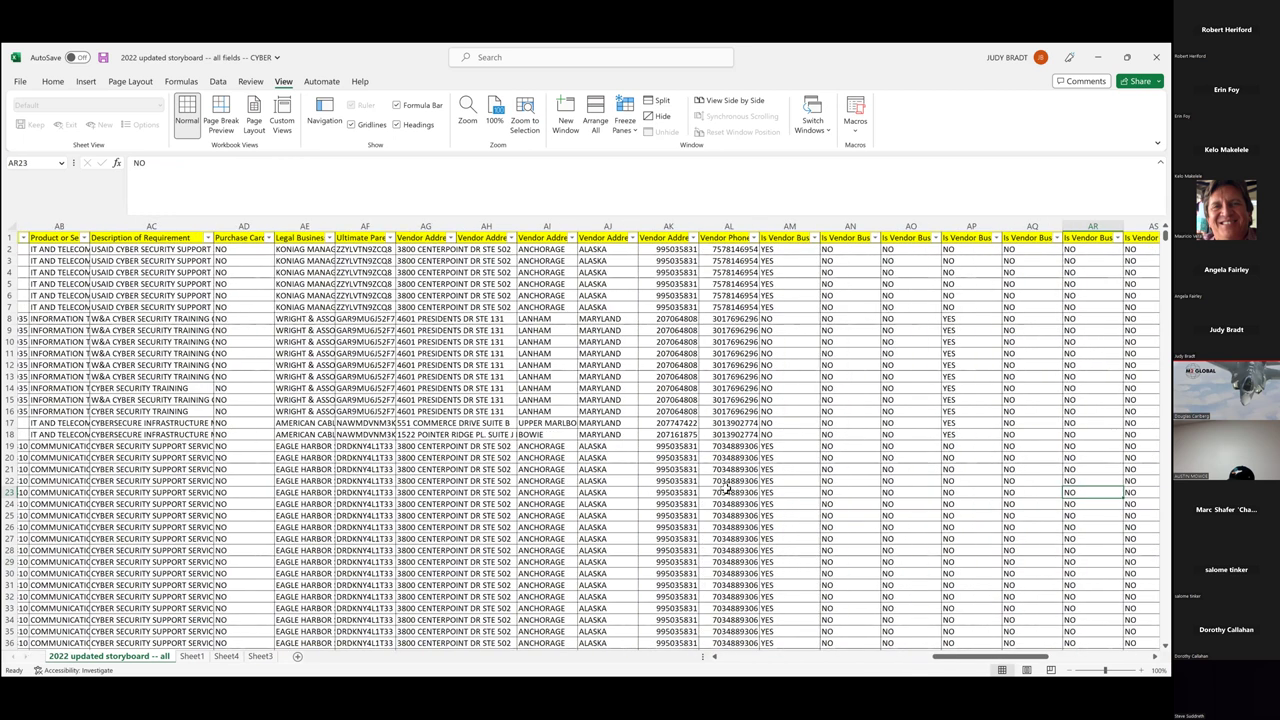
{"action": "key", "text": "Right"}
{"action": "key", "text": "Right"}
{"action": "key", "text": "Right"}
{"action": "key", "text": "Right"}
{"action": "key", "text": "Right"}
{"action": "key", "text": "Right"}
{"action": "key", "text": "Right"}
{"action": "key", "text": "Right"}
{"action": "key", "text": "Right"}
{"action": "key", "text": "Right"}
{"action": "key", "text": "Right"}
{"action": "key", "text": "Right"}
{"action": "key", "text": "Right"}
{"action": "key", "text": "Right"}
{"action": "key", "text": "Right"}
{"action": "key", "text": "Right"}
{"action": "key", "text": "Right"}
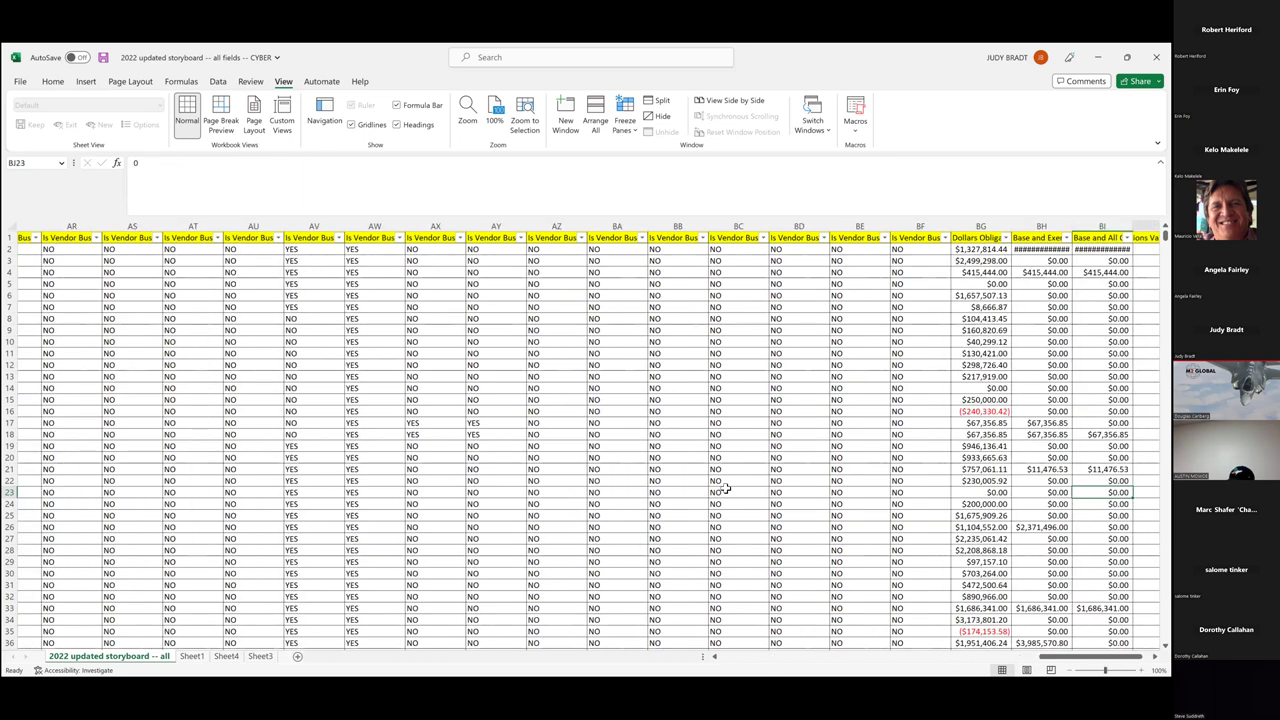
{"action": "key", "text": "Right"}
{"action": "key", "text": "Right"}
{"action": "key", "text": "Right"}
{"action": "key", "text": "Right"}
{"action": "key", "text": "Right"}
{"action": "key", "text": "Right"}
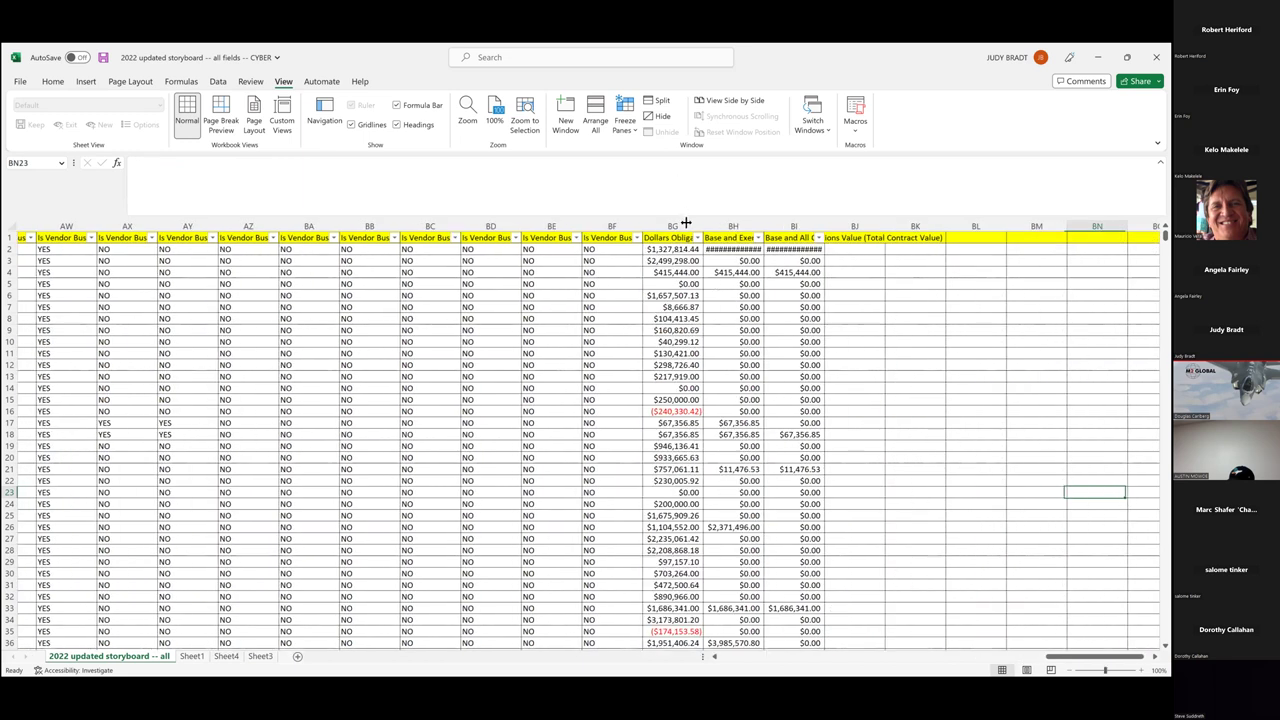
Widen the Base and Exercised Options and Base and All Options Value columns, and go through the three dollar amounts in row 2.
{"action": "left_click_drag", "start_coordinate": [722, 221], "coordinate": [851, 228]}
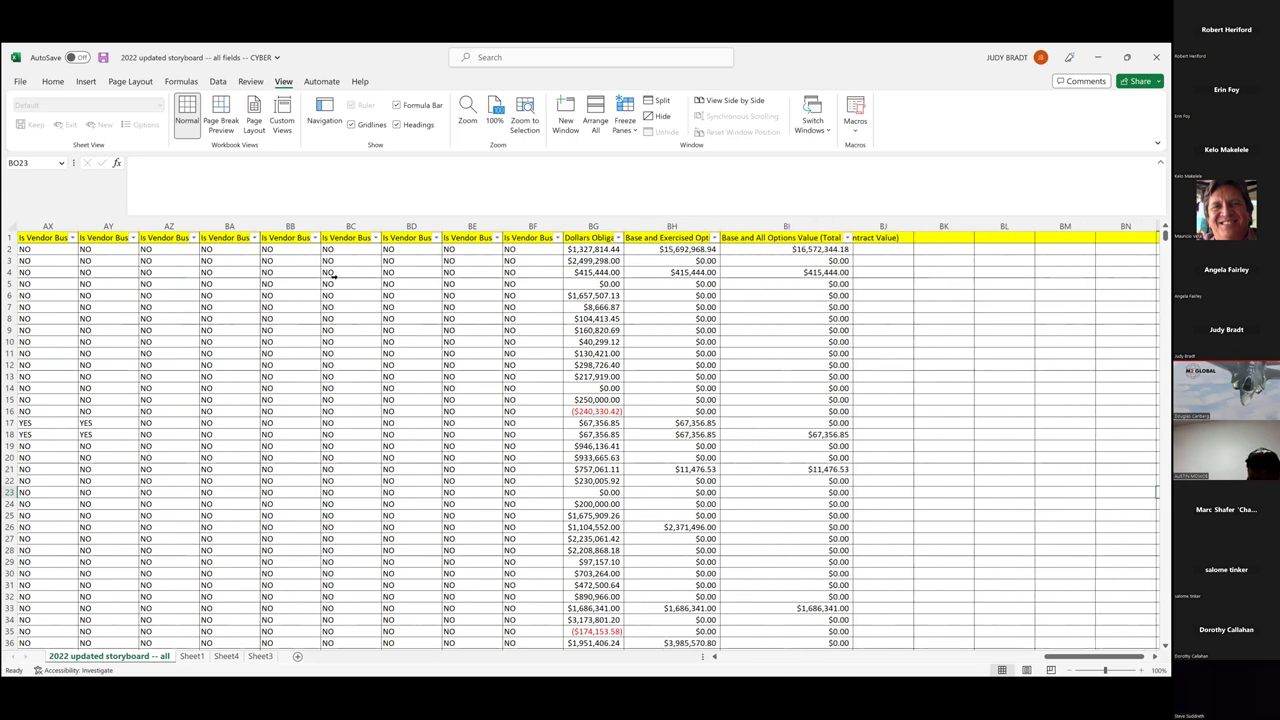
{"action": "left_click", "coordinate": [598, 251]}
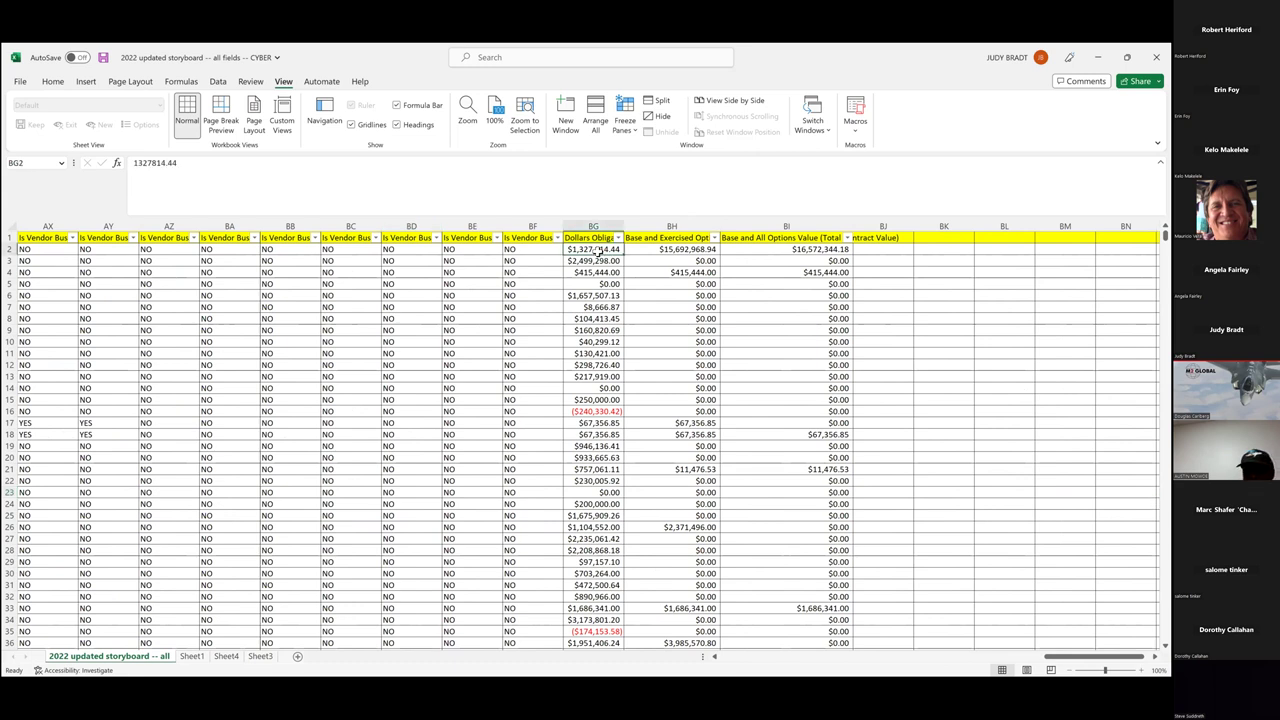
{"action": "left_click", "coordinate": [668, 250]}
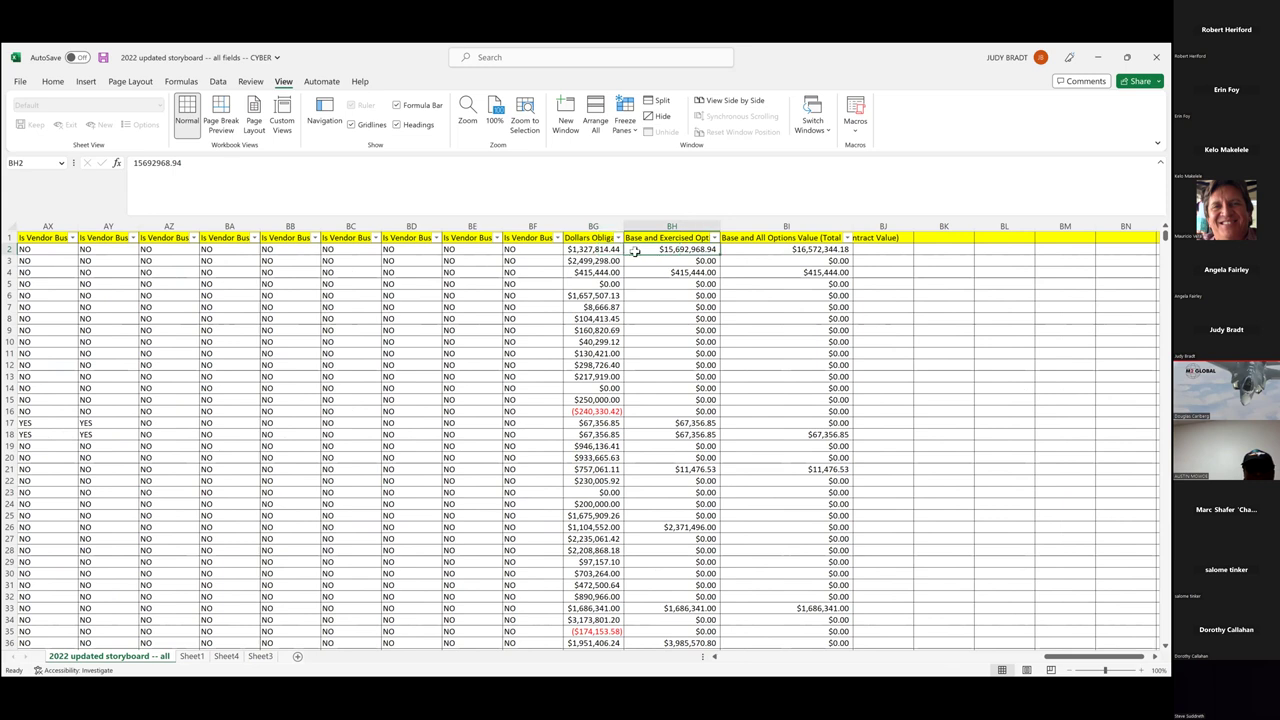
{"action": "left_click", "coordinate": [810, 252]}
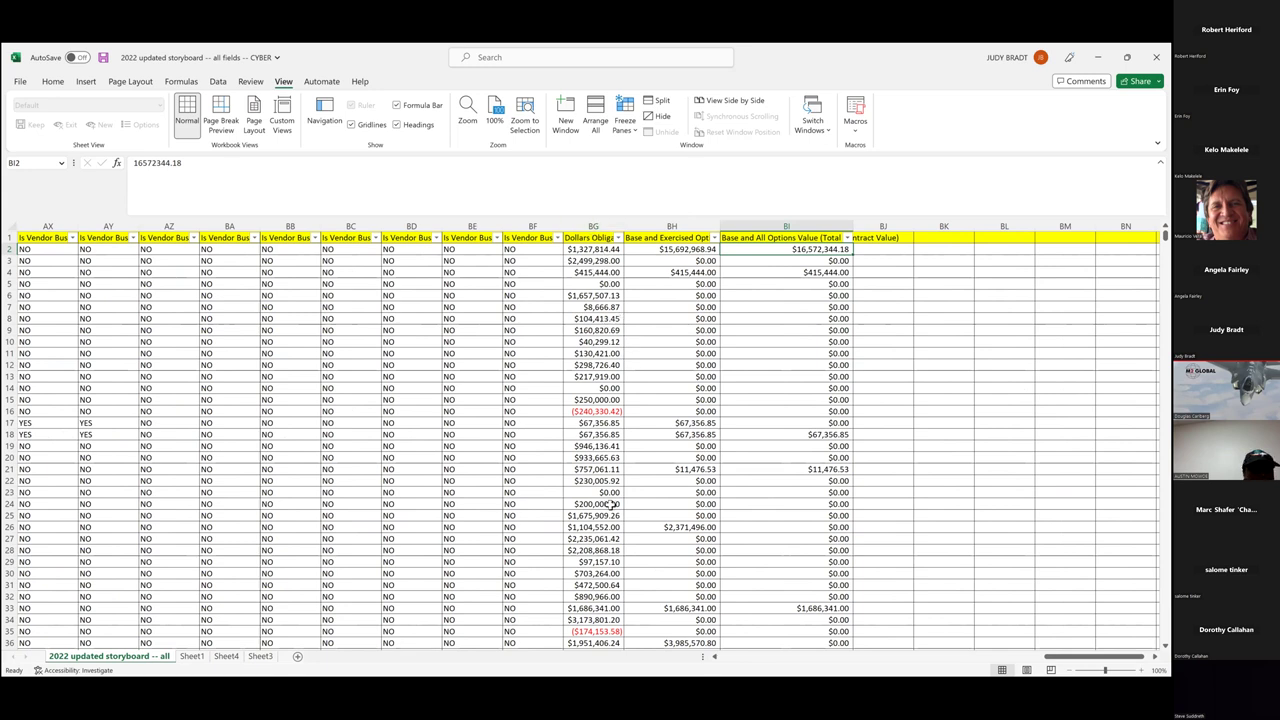
Look down the dollar value columns to the lower rows, and open a second window of the workbook.
{"action": "scroll", "coordinate": [614, 503], "scroll_direction": "down", "scroll_amount": 2}
{"action": "scroll", "coordinate": [595, 527], "scroll_direction": "down", "scroll_amount": 1}
{"action": "scroll", "coordinate": [595, 527], "scroll_direction": "down", "scroll_amount": 1}
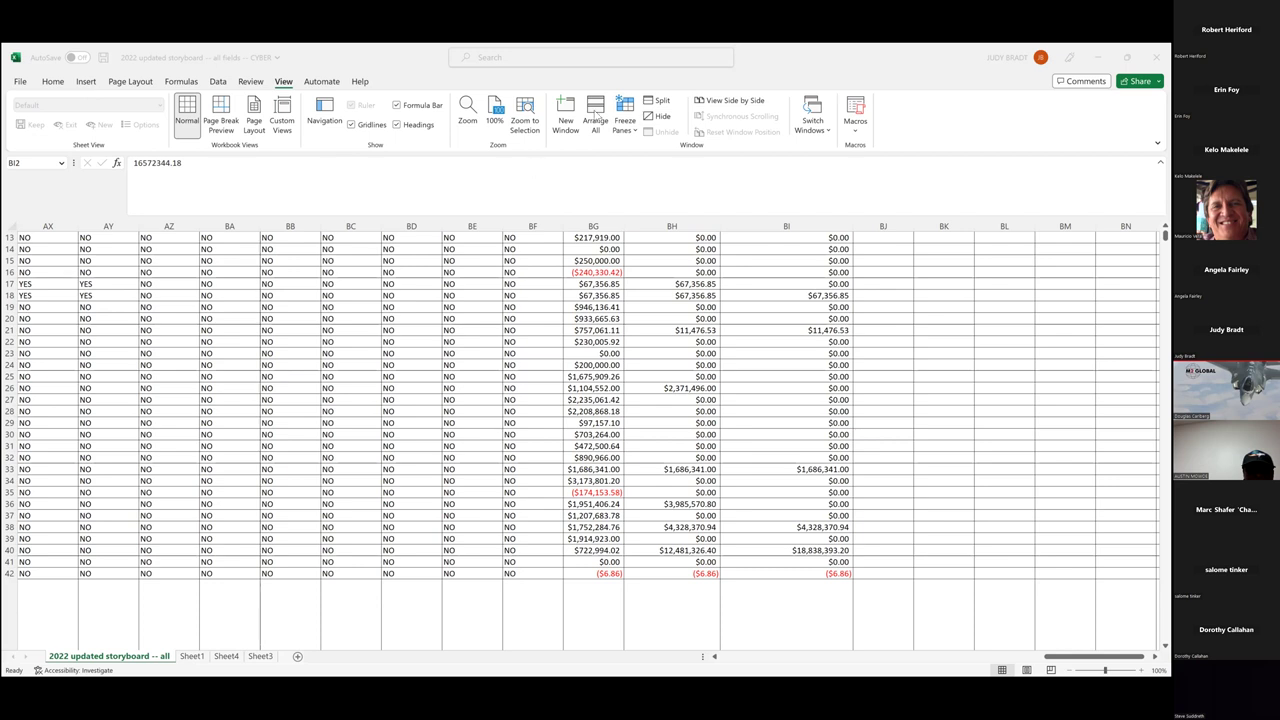
{"action": "left_click", "coordinate": [566, 117]}
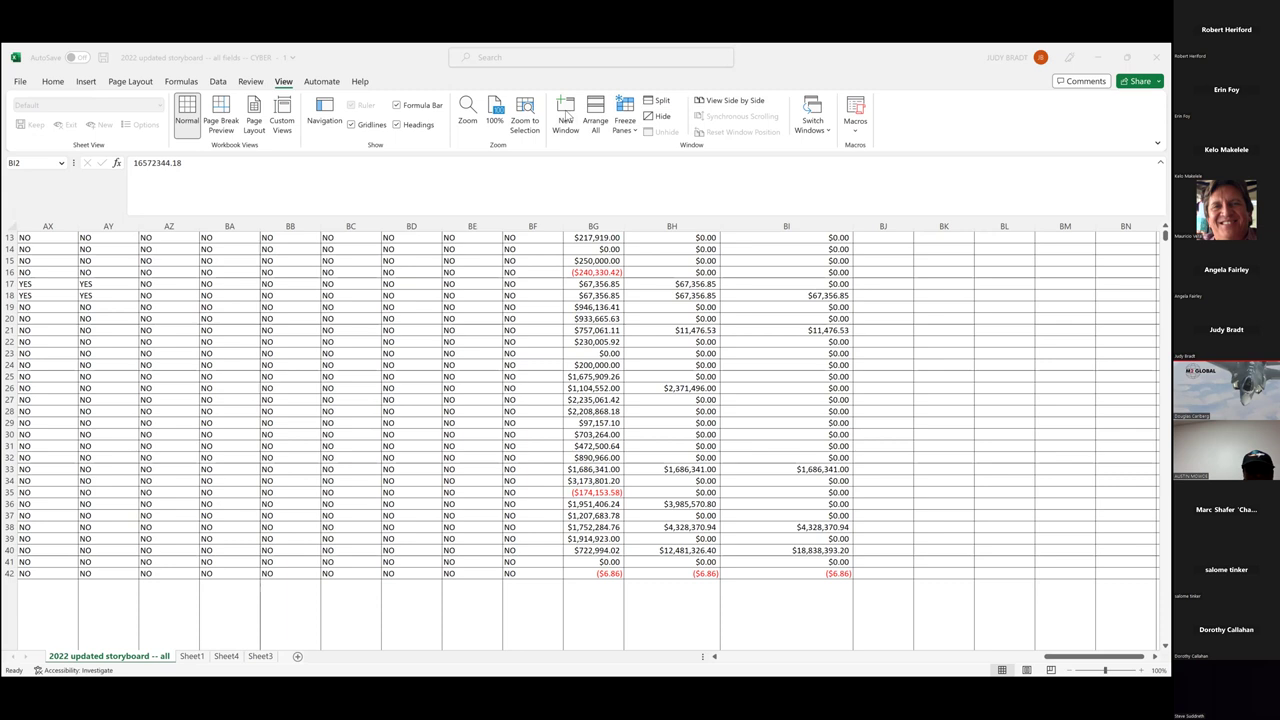